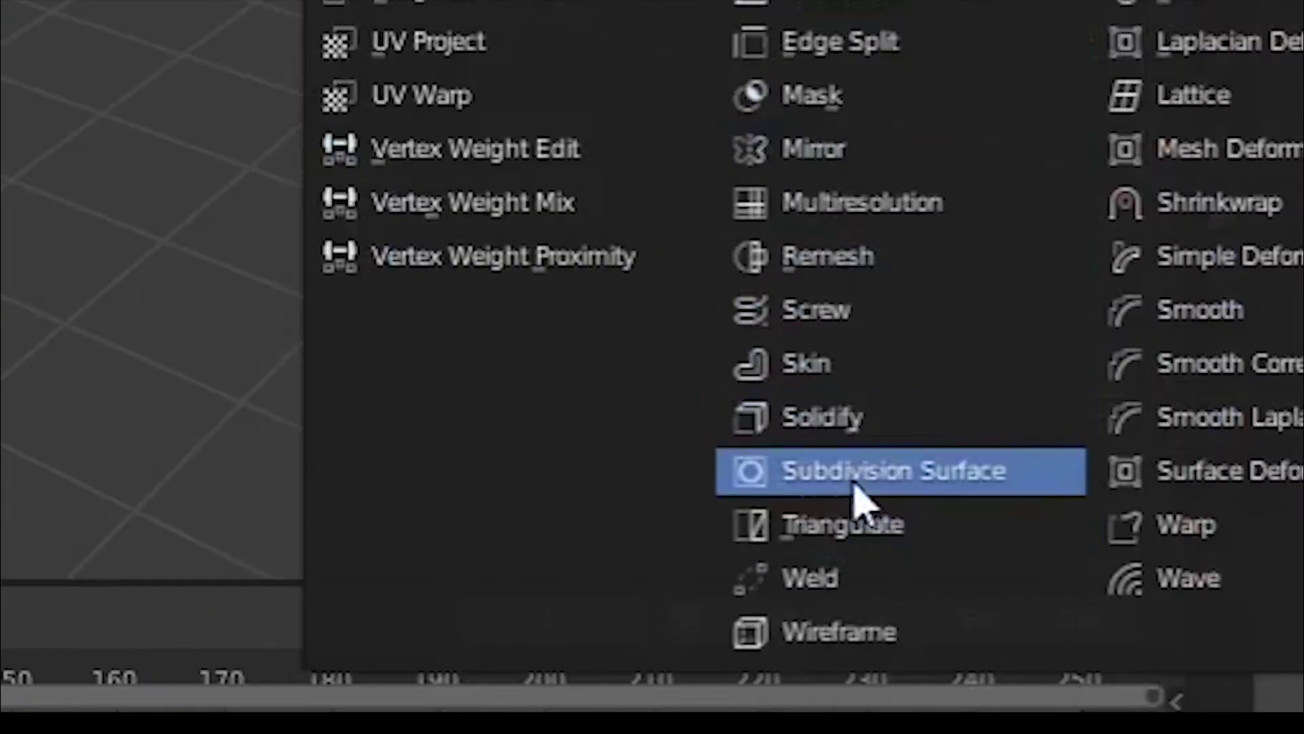
- Add a Subdivision Surface modifier to the cube and raise its viewport level to 4
left_click(854, 471)
scroll(577, 434, "up", 2)
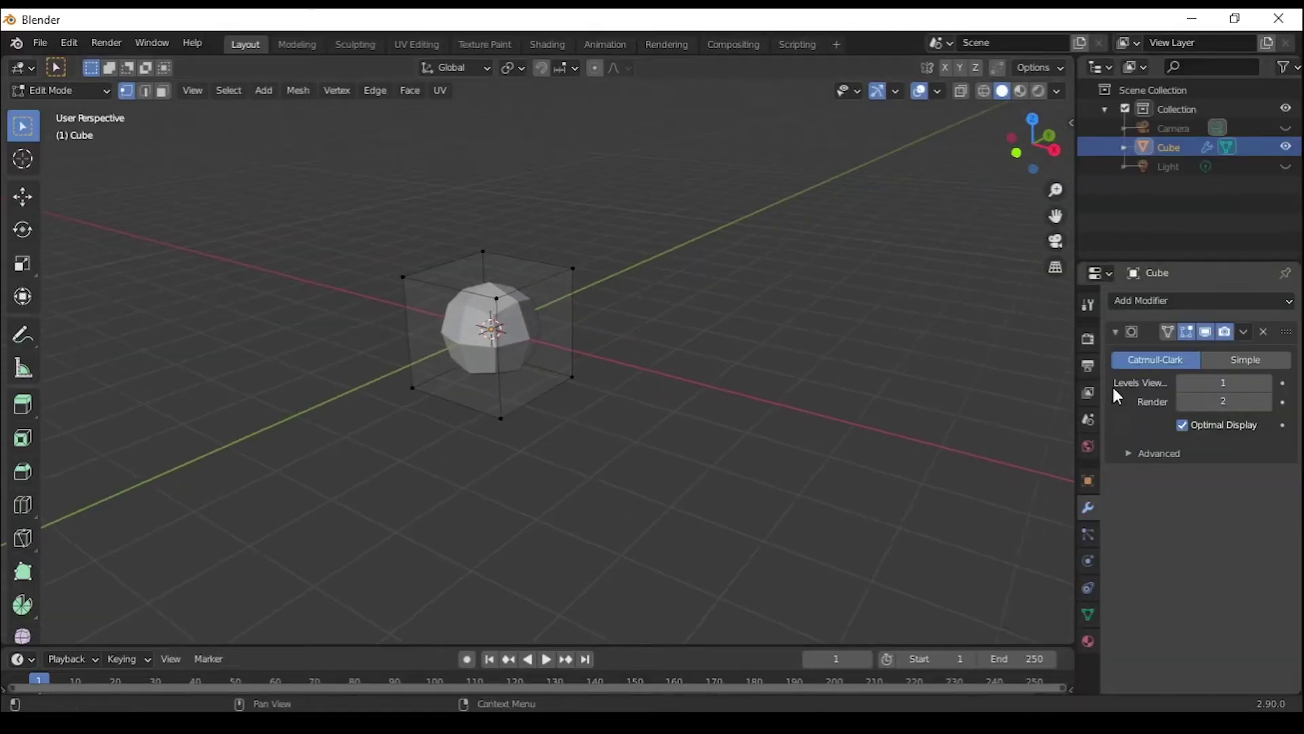
left_click(1267, 384)
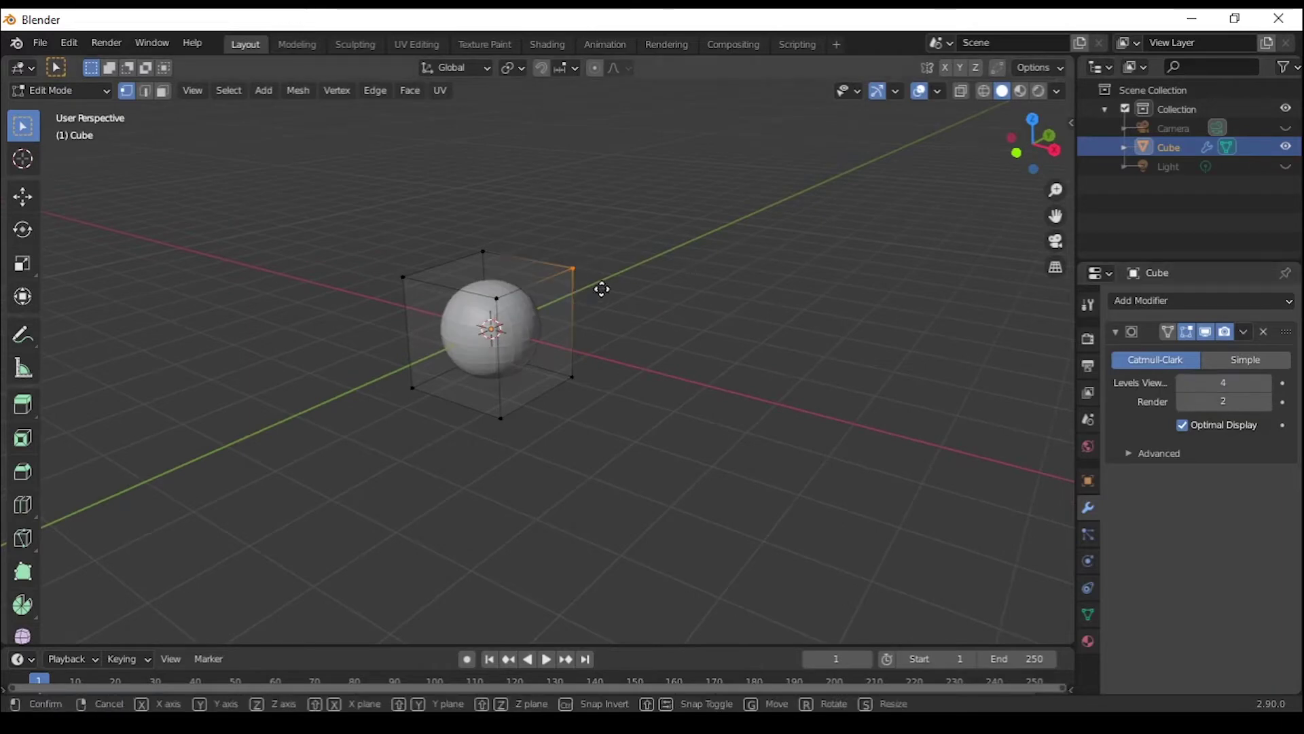
- Move several corner vertices of the cube outward to stretch the subdivided shape
left_click(789, 332)
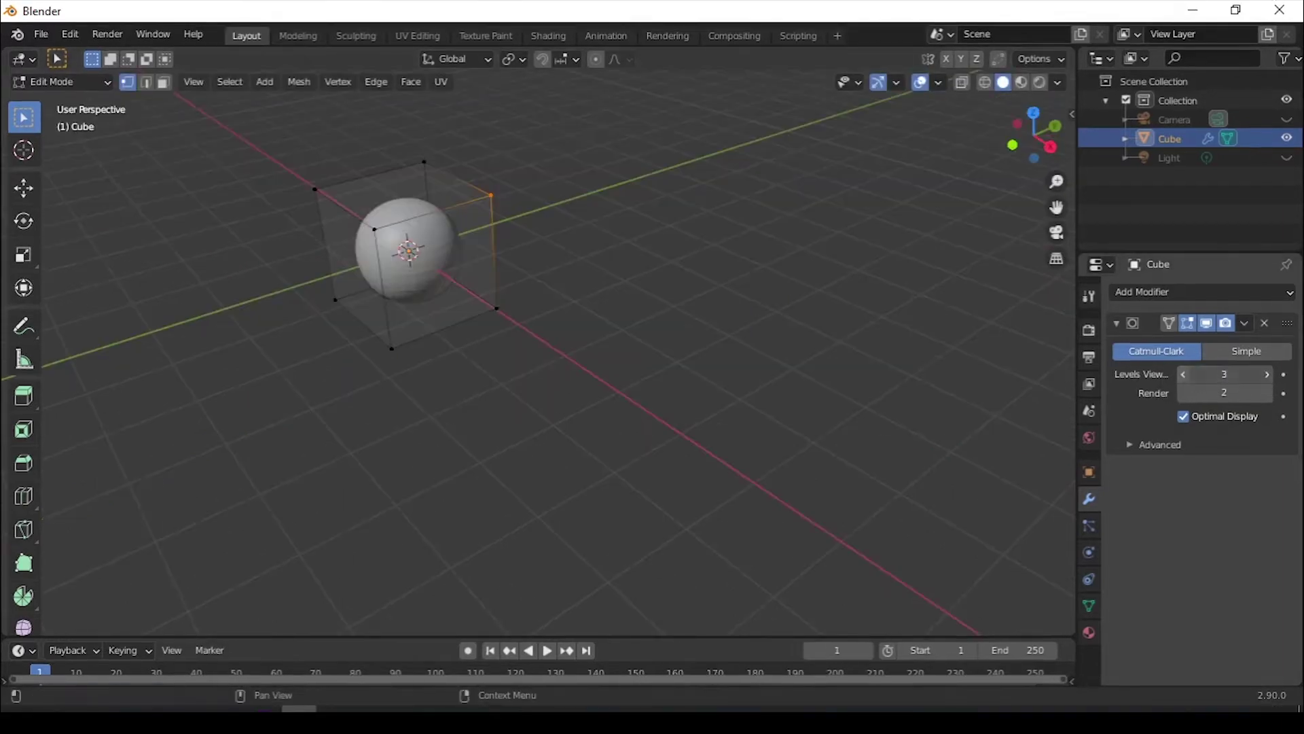
key("b")
left_click_drag(790, 419, 804, 435)
key("g")
left_click(876, 460)
left_click_drag(777, 264, 808, 298)
key("g")
left_click(947, 265)
left_click_drag(740, 423, 720, 493)
key("g")
left_click(745, 566)
- Lower the subdivision viewport level to 1 and undo the moves of the cube's corner vertices
middle_click_drag(750, 440, 813, 425)
left_click(1184, 374)
key("ctrl+z")
key("ctrl+z")
key("ctrl+z")
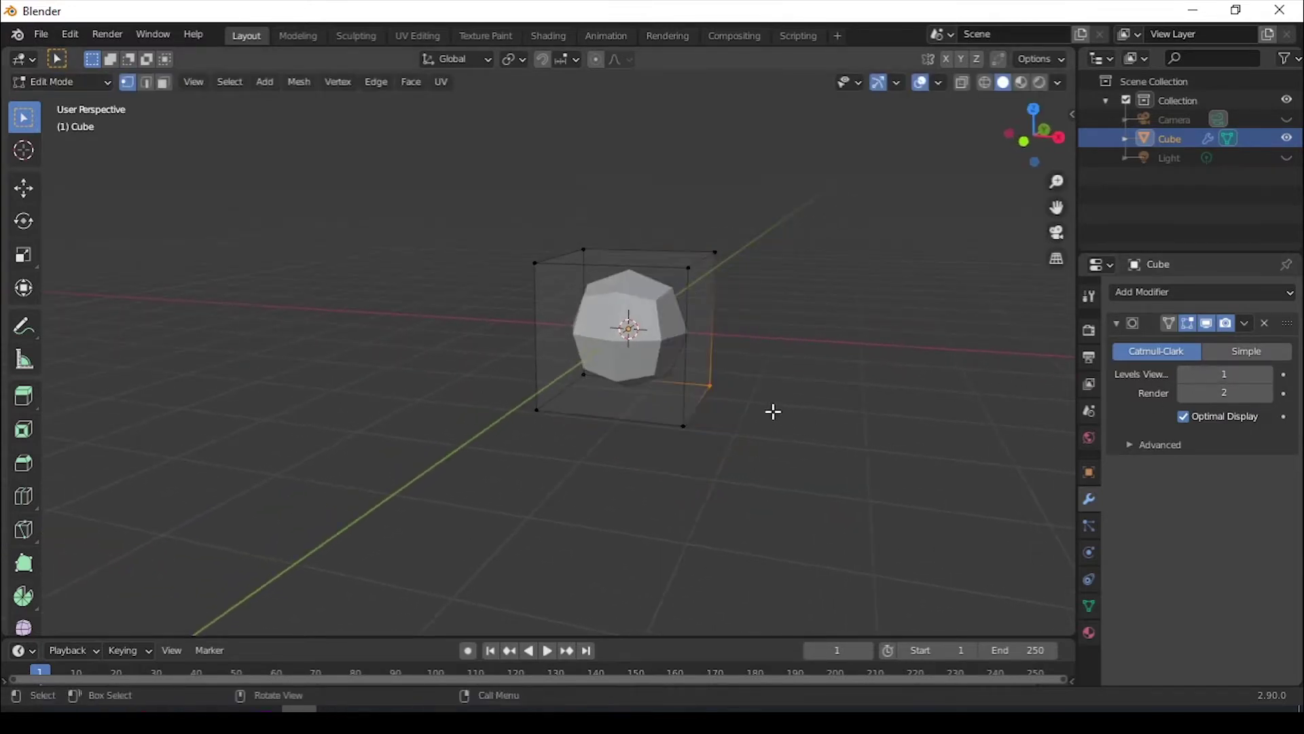
- In front view, add a vertical loop cut through the centre of the cube
key("KP_1")
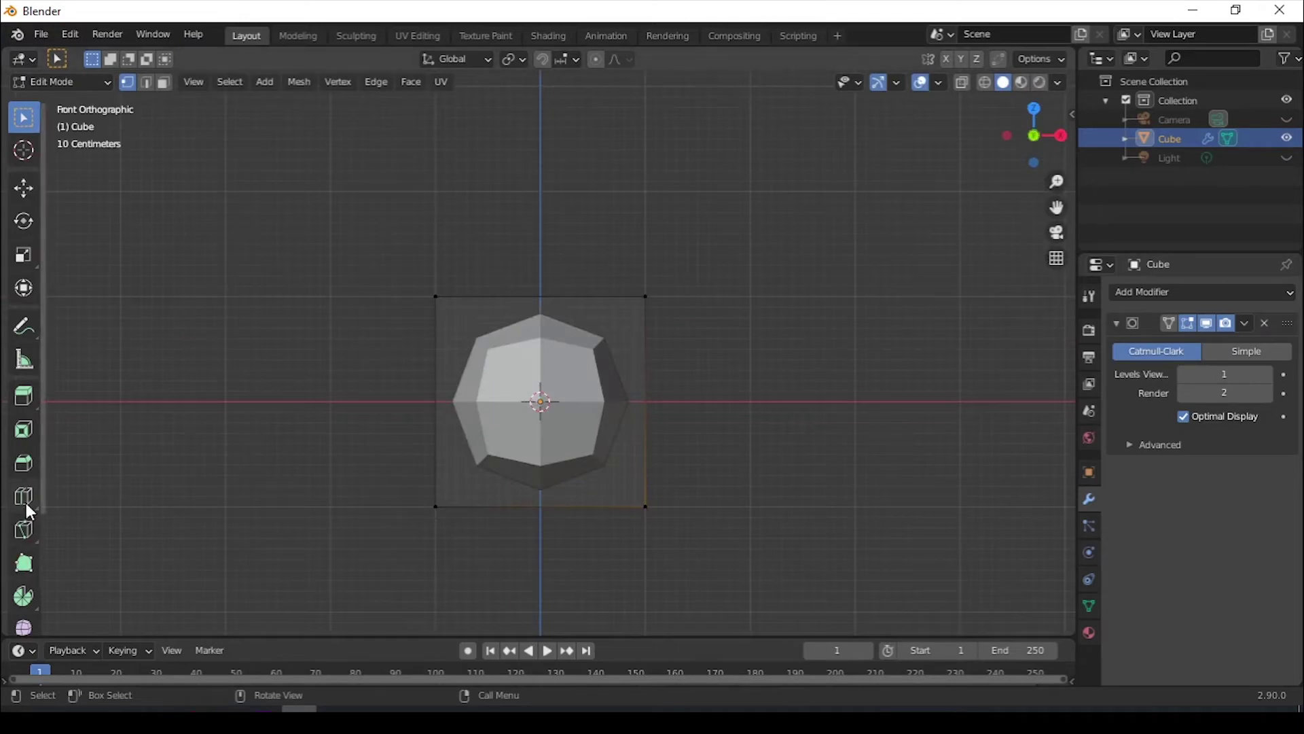
left_click(554, 296)
left_click(22, 120)
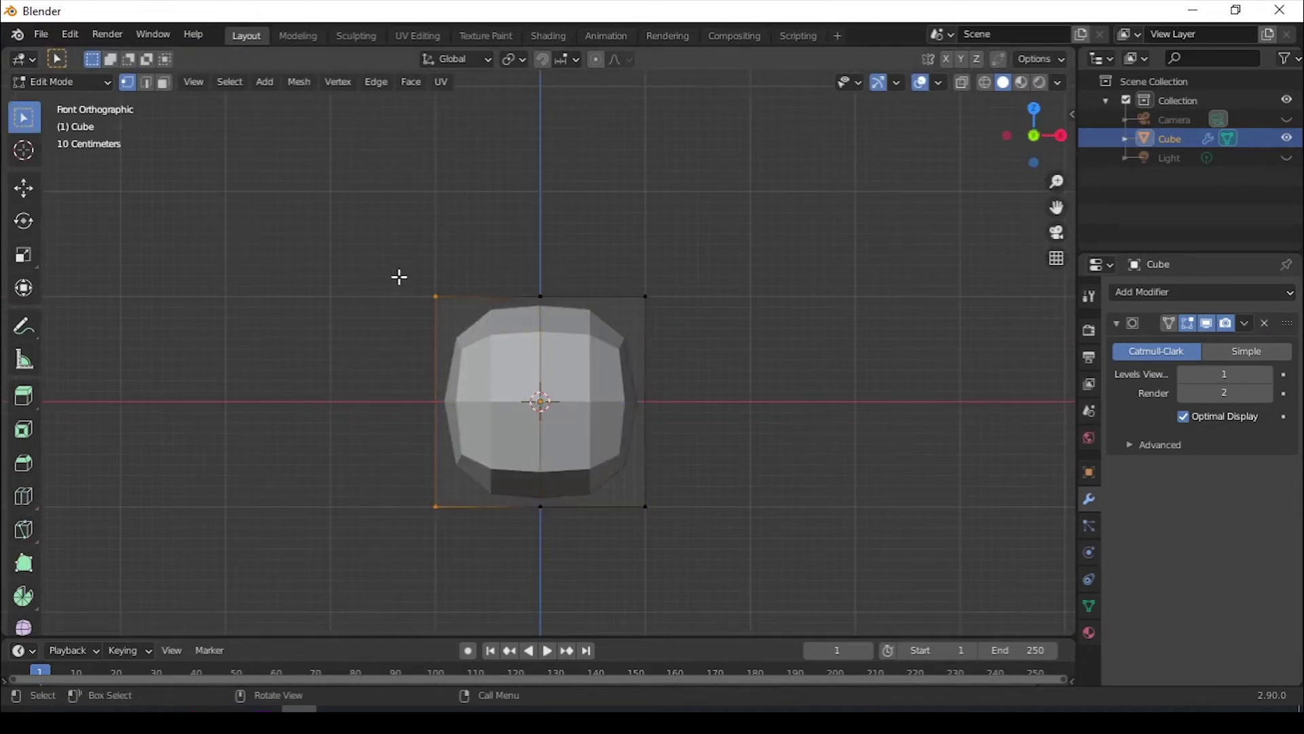
- Delete the vertices on the negative X side of the cube and add a Mirror modifier on the X axis
key("alt+z")
left_click_drag(387, 248, 480, 583)
key("x")
left_click(431, 470)
middle_click_drag(632, 523, 640, 544)
left_click(1184, 299)
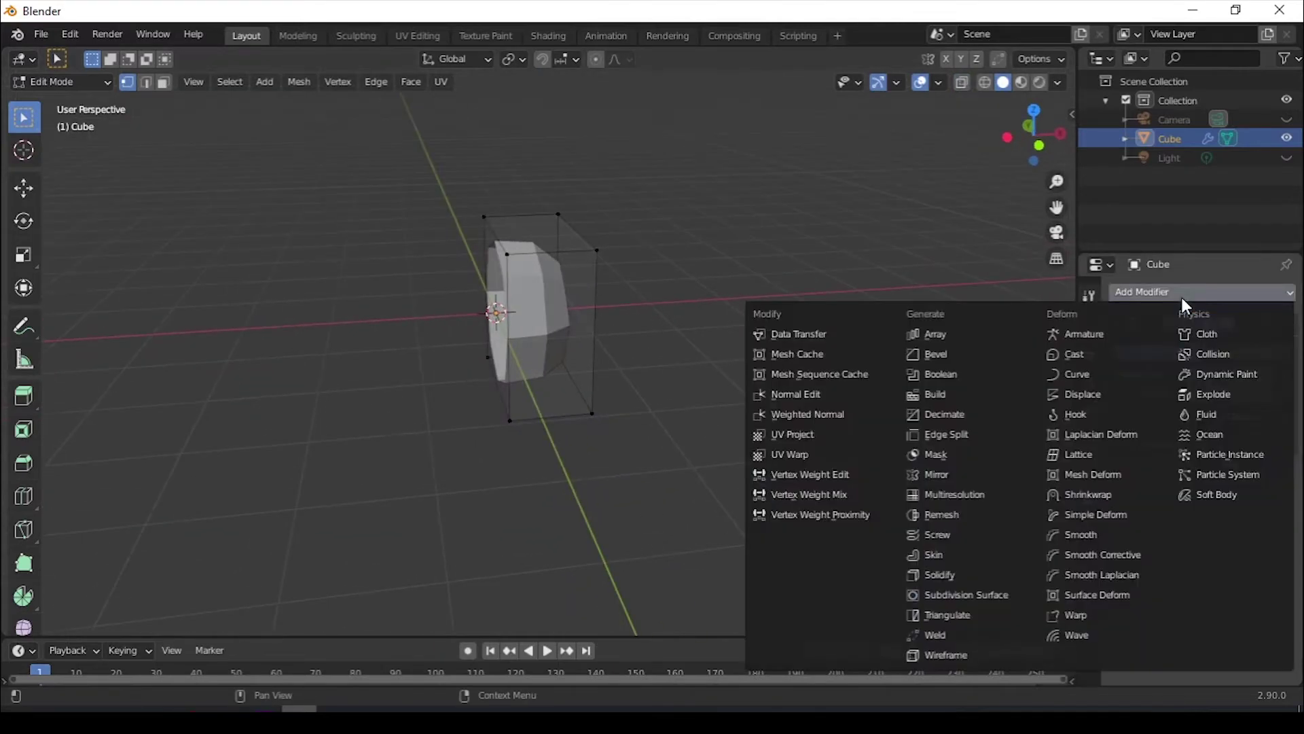
left_click(928, 473)
- Move the outer corner vertices of the remaining half outward to reshape the mirrored mesh
middle_click_drag(591, 464, 553, 460)
left_click_drag(631, 242, 657, 274)
key("g")
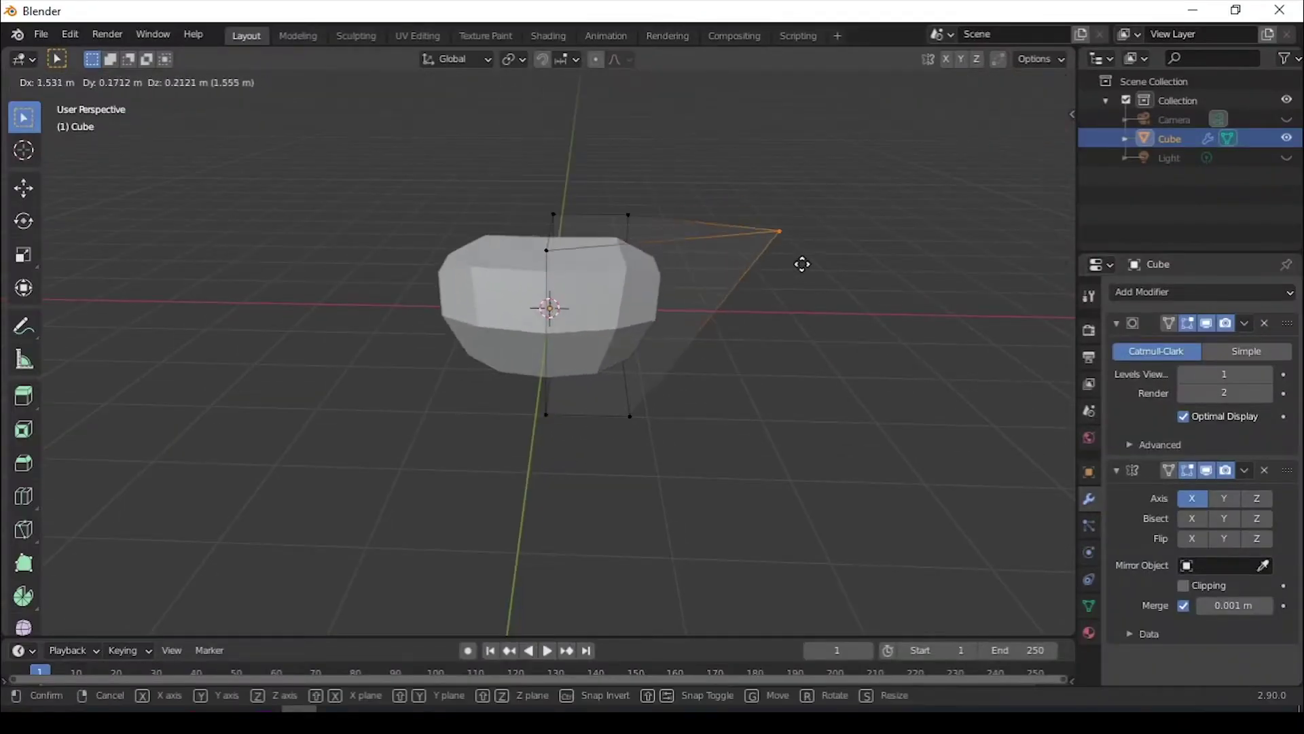
left_click(796, 276)
left_click(1118, 472)
left_click(1117, 326)
left_click_drag(617, 399, 650, 430)
key("g")
left_click(734, 479)
left_click_drag(544, 387, 574, 450)
key("g")
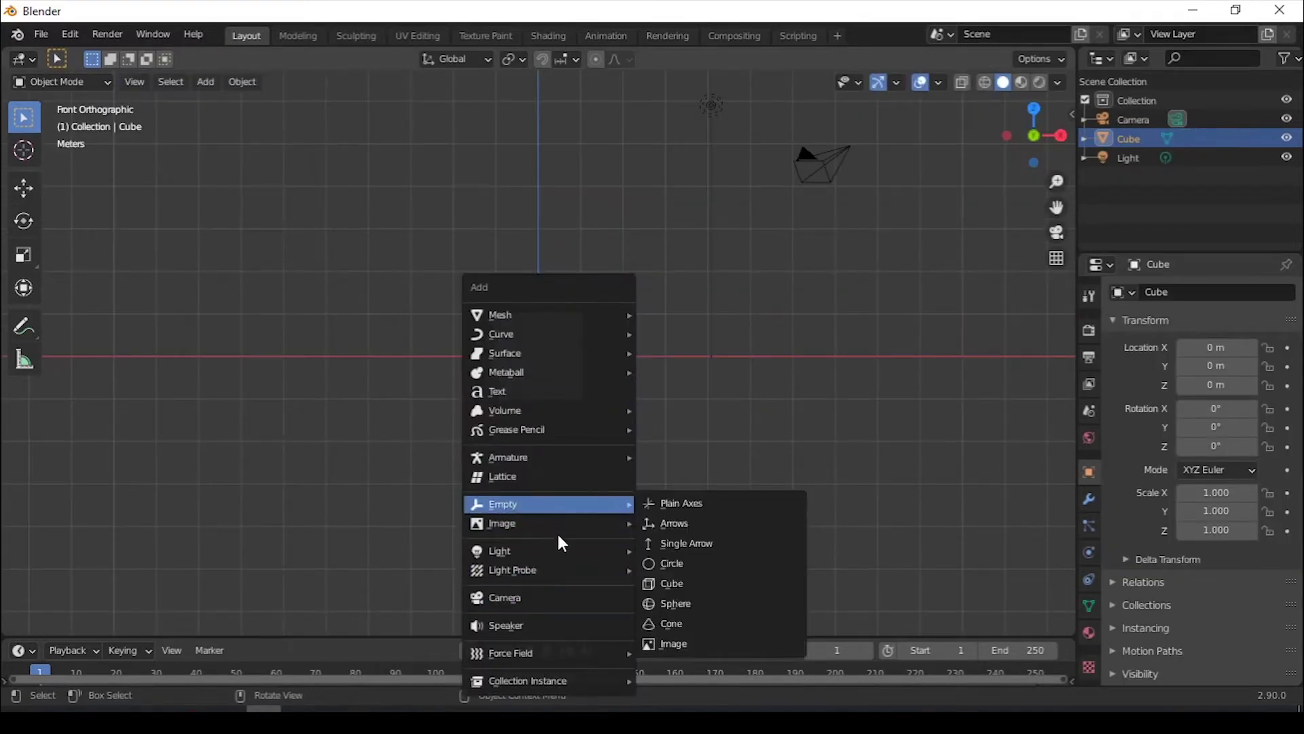
- Scale the cube down in Edit Mode to about torso width and move it below the neck on the front reference
mouse_move(577, 523)
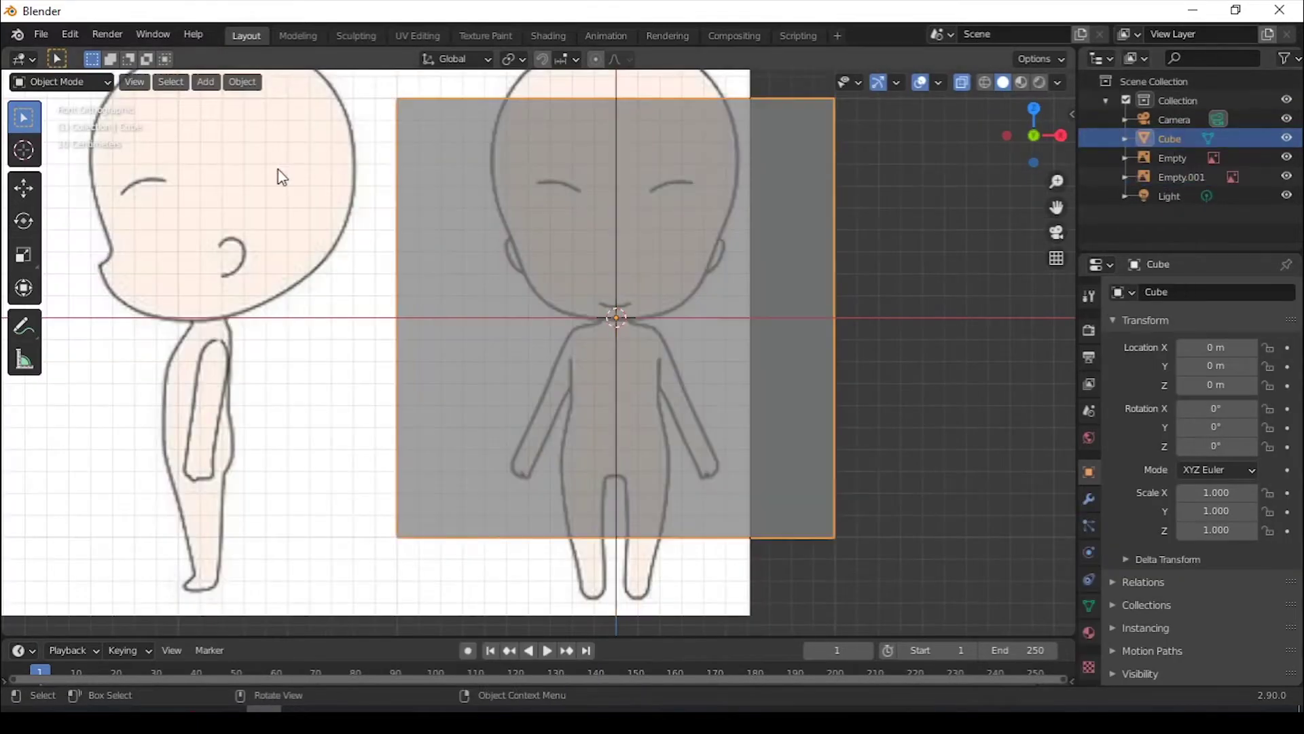
key("Tab")
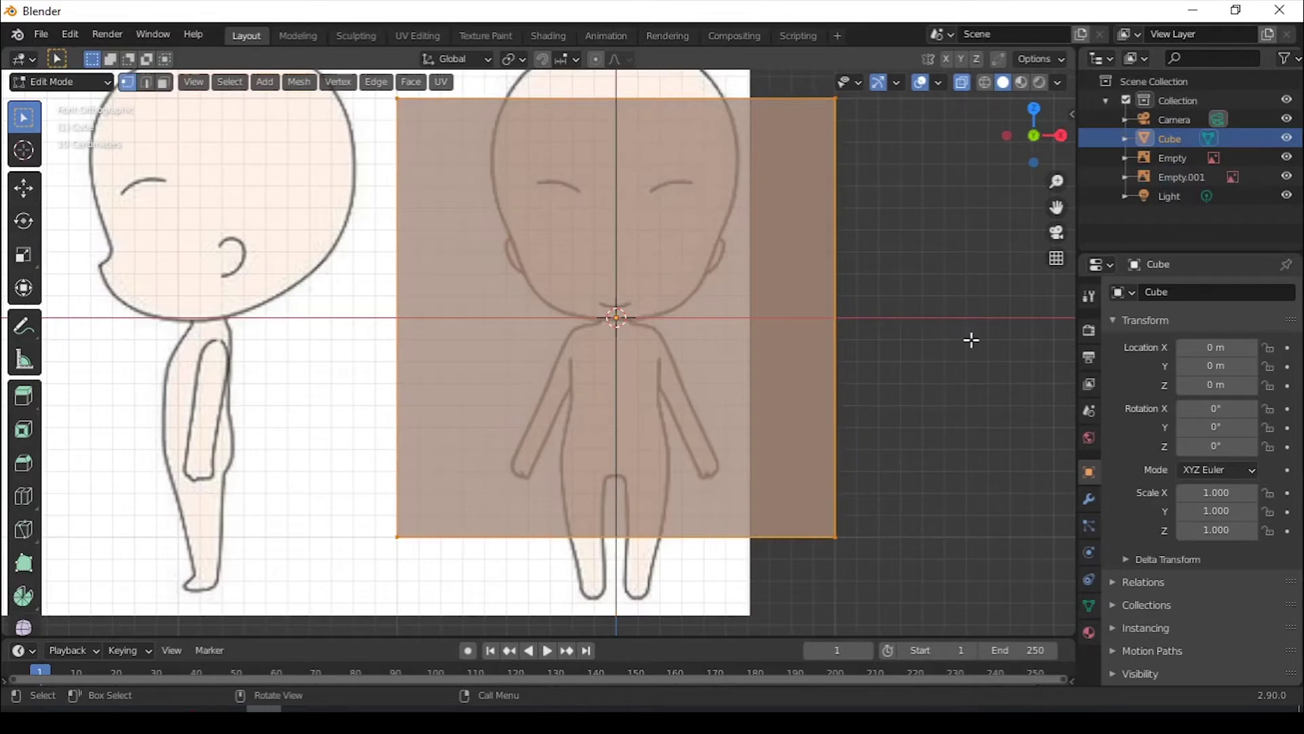
key("s")
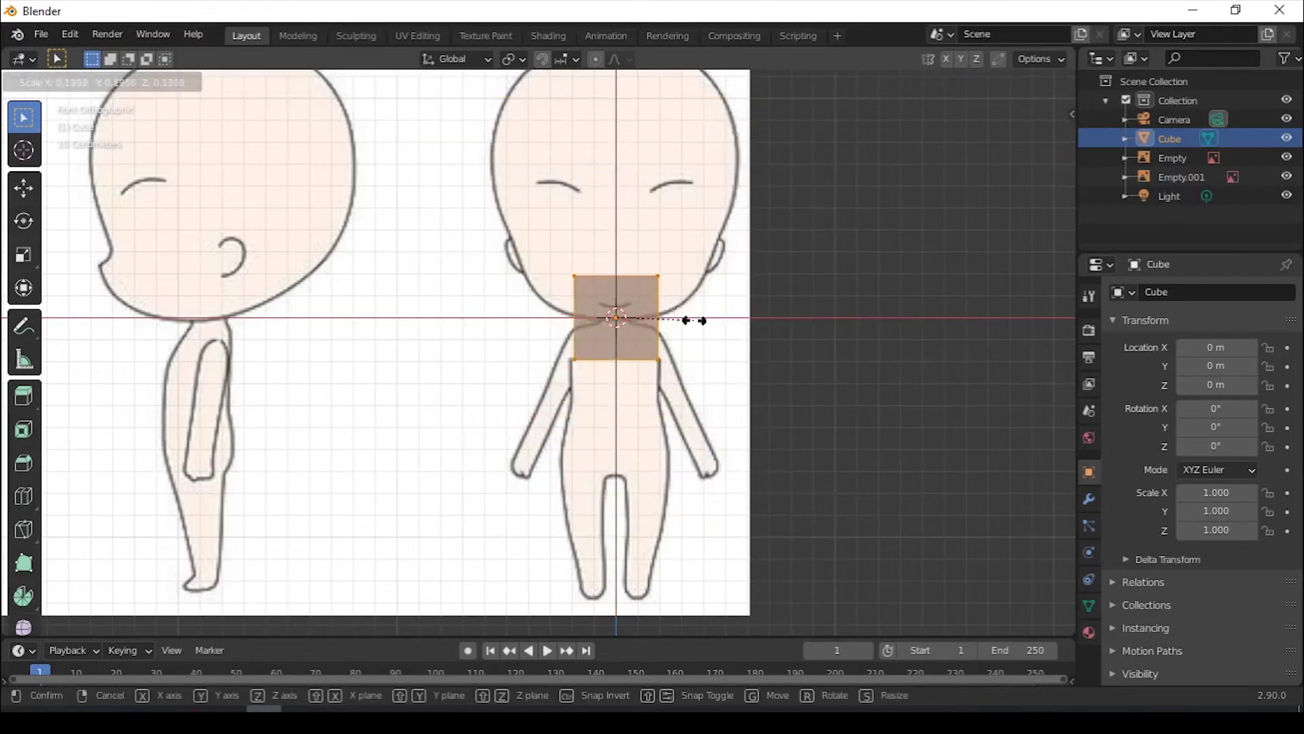
left_click(694, 320)
key("g")
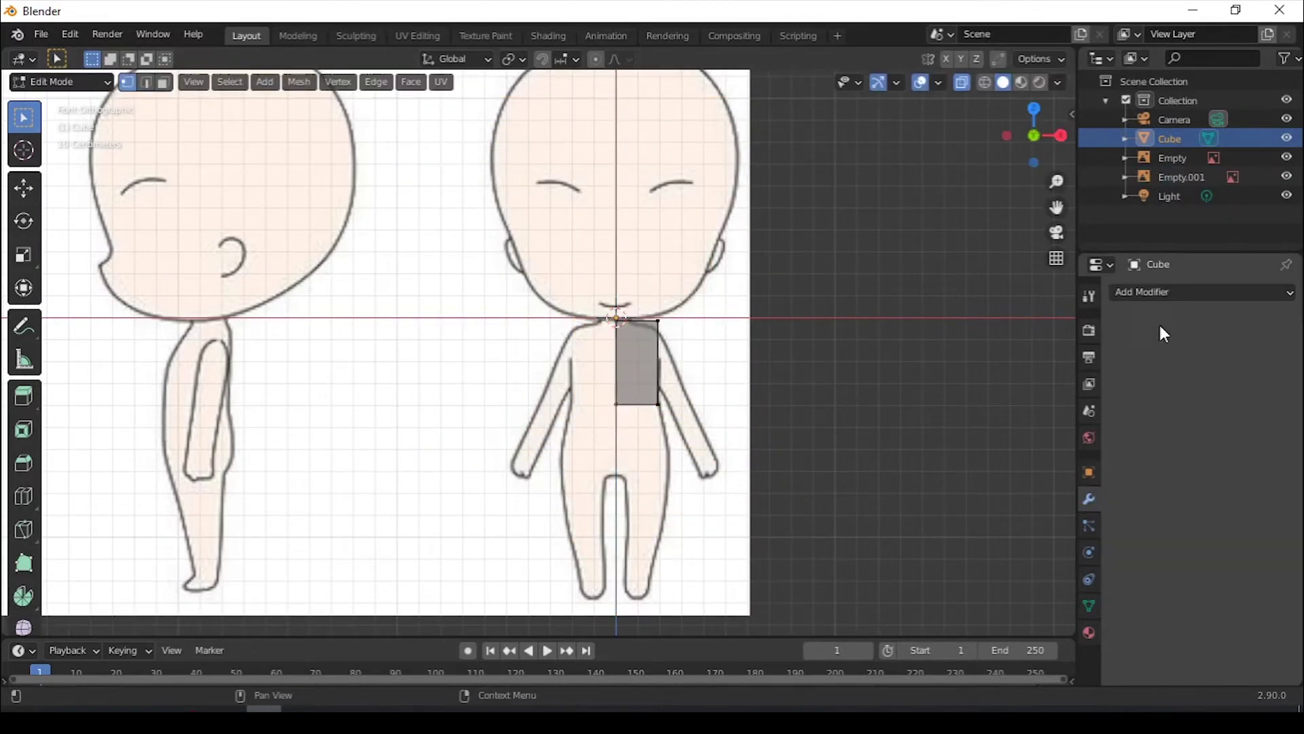
- Add a Mirror modifier and a Subdivision Surface modifier to the halved torso block
left_click(1158, 292)
left_click(931, 474)
left_click(1216, 292)
left_click(957, 594)
- Move the torso block's outer corner vertices to follow the body outline of the front reference
scroll(668, 470, "up", 3)
scroll(667, 470, "up", 1)
middle_click_drag(802, 283, 714, 318, "shift")
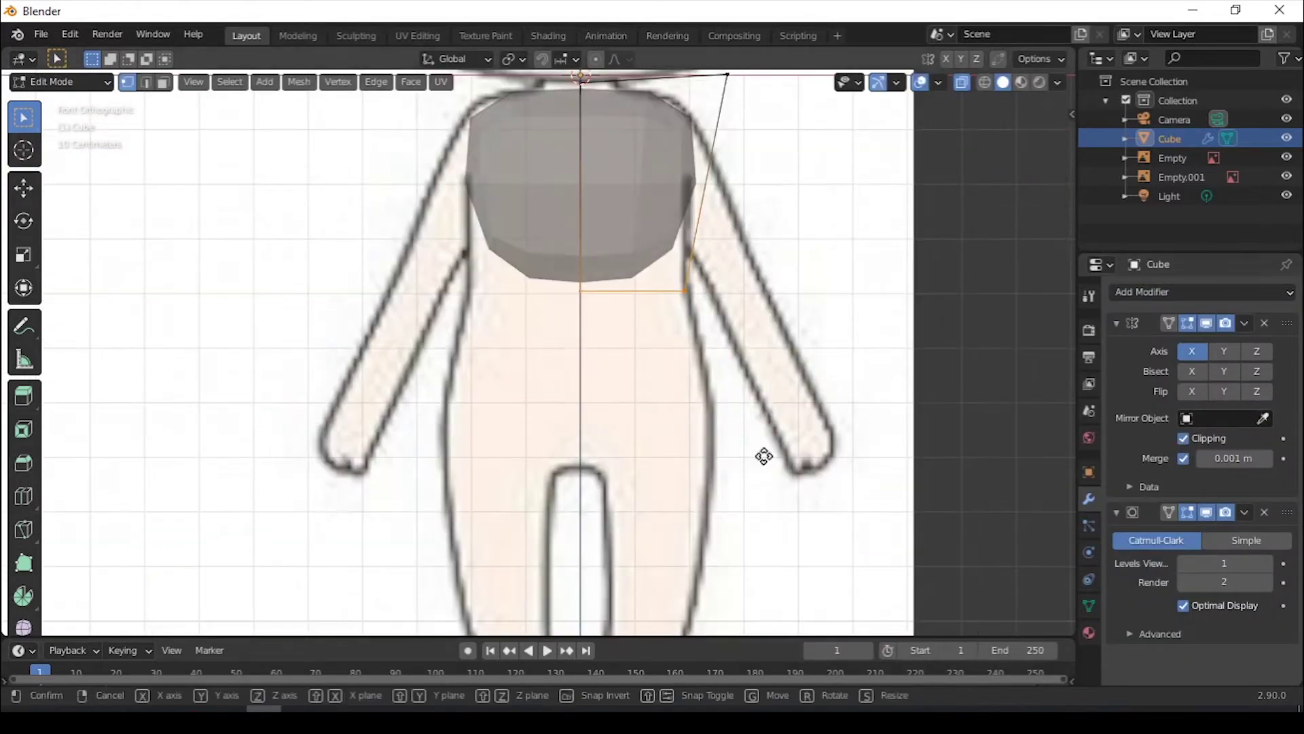
left_click_drag(771, 443, 771, 443)
key("g")
left_click(806, 76)
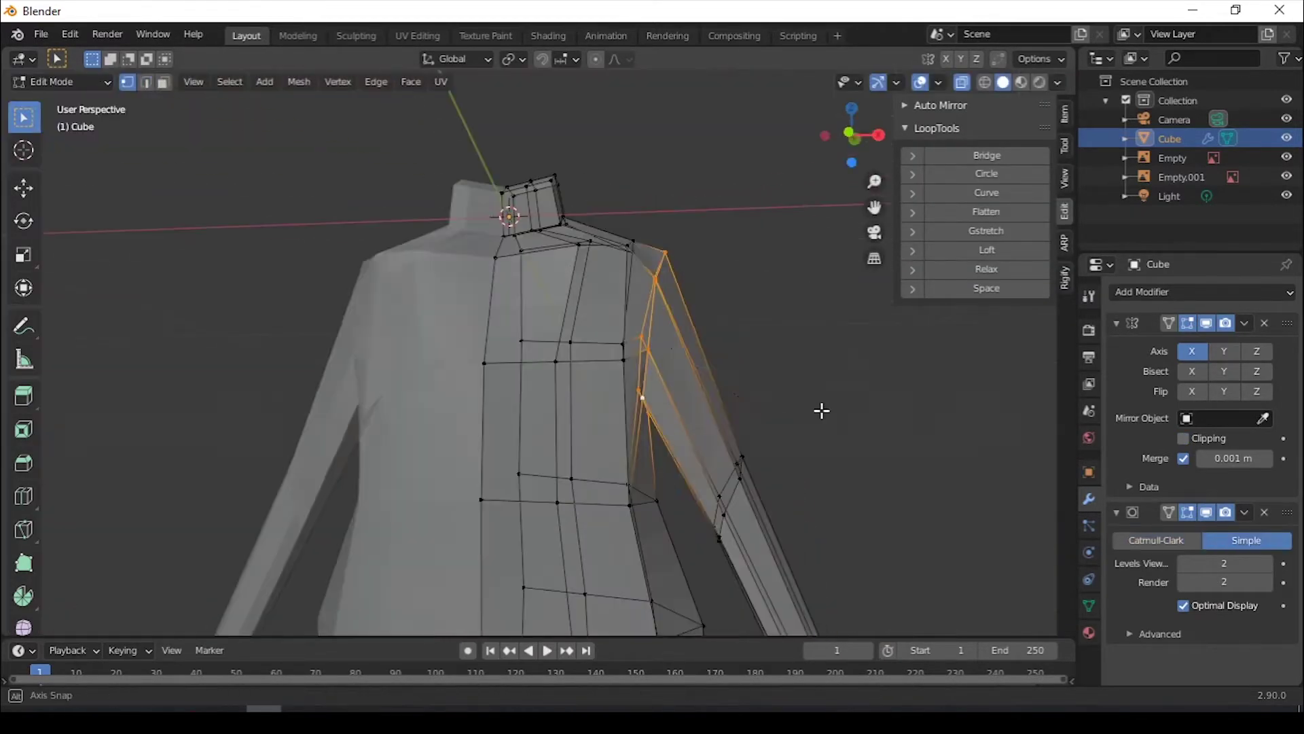
- Flatten the selected shoulder loop and set the Subdivision modifier's type to Catmull-Clark
middle_click_drag(822, 410, 786, 474)
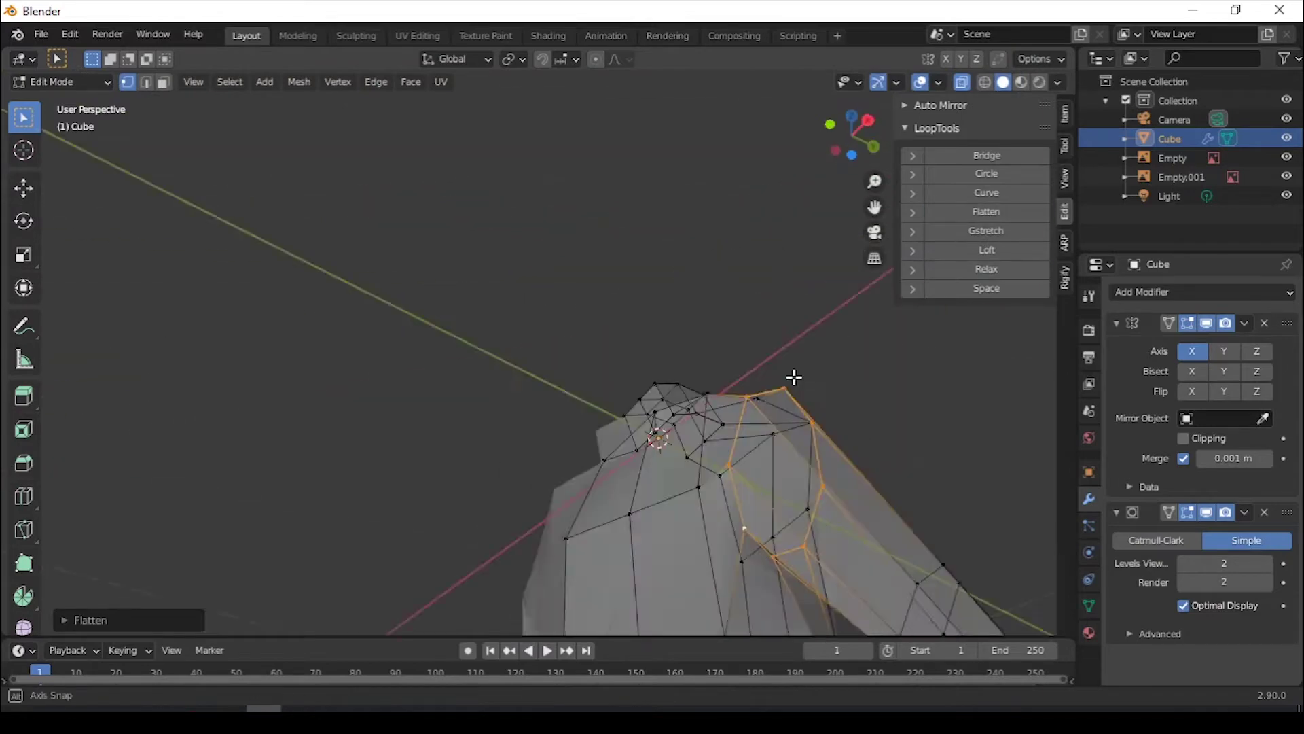
left_click(1155, 540)
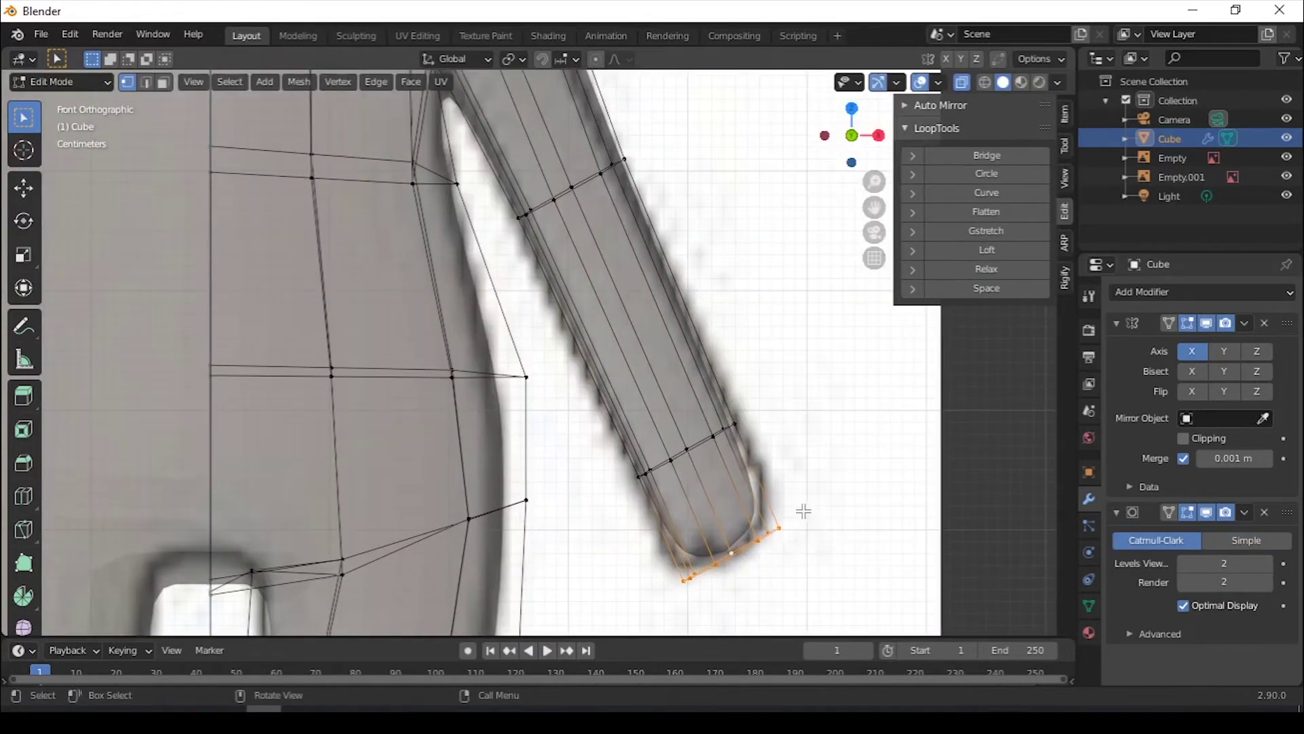
- Extrude a side face near the end of the arm and rotate it to form the thumb
scroll(801, 511, "down", 2)
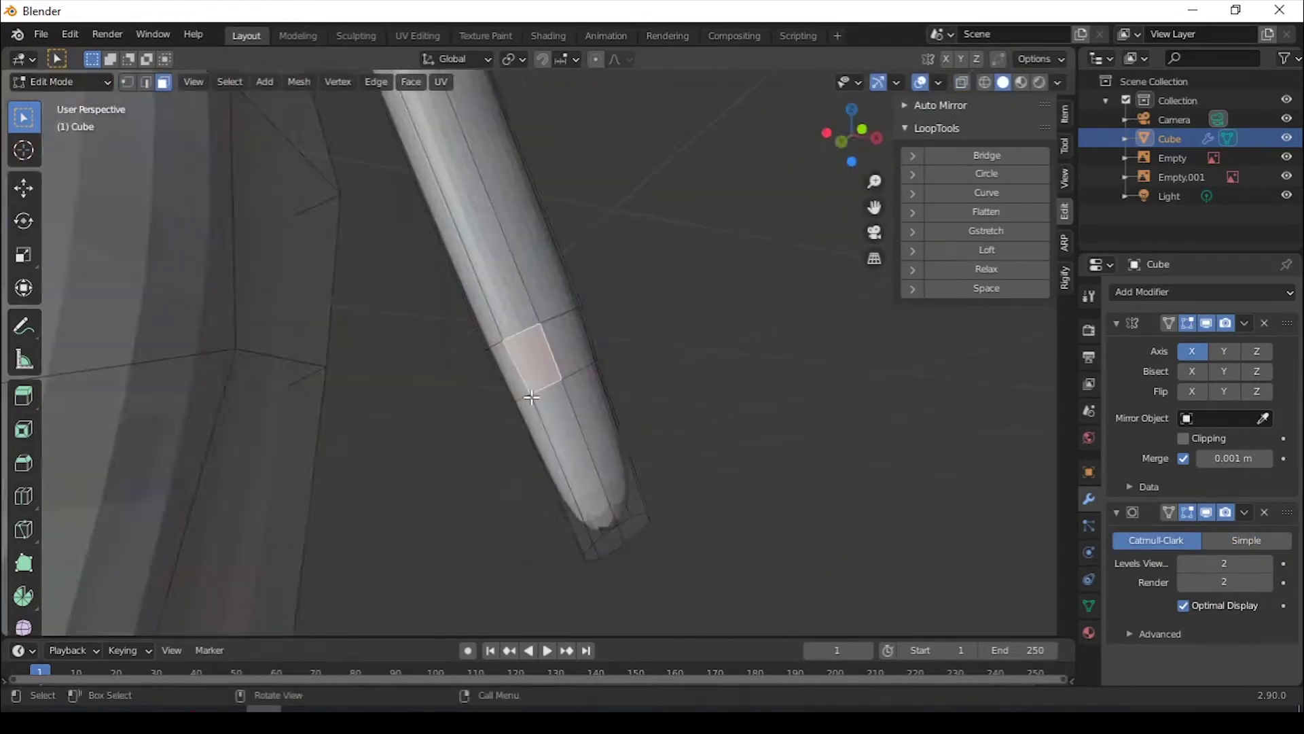
key("e")
middle_click_drag(530, 435, 621, 475)
key("r")
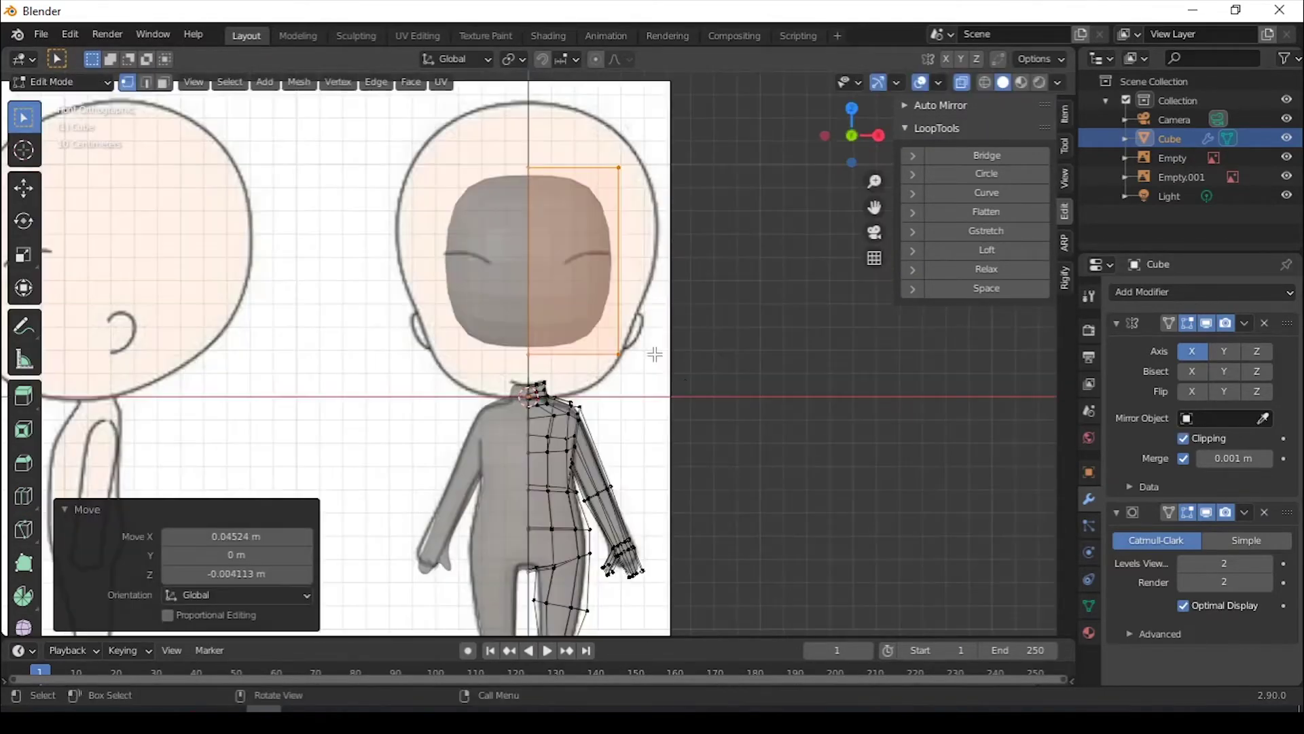
- Move the head block's upper and lower vertices outward to fit the head outline of the front reference
left_click_drag(504, 140, 642, 194)
key("g")
left_click(678, 128)
left_click_drag(506, 326, 644, 369)
key("g")
left_click(675, 394)
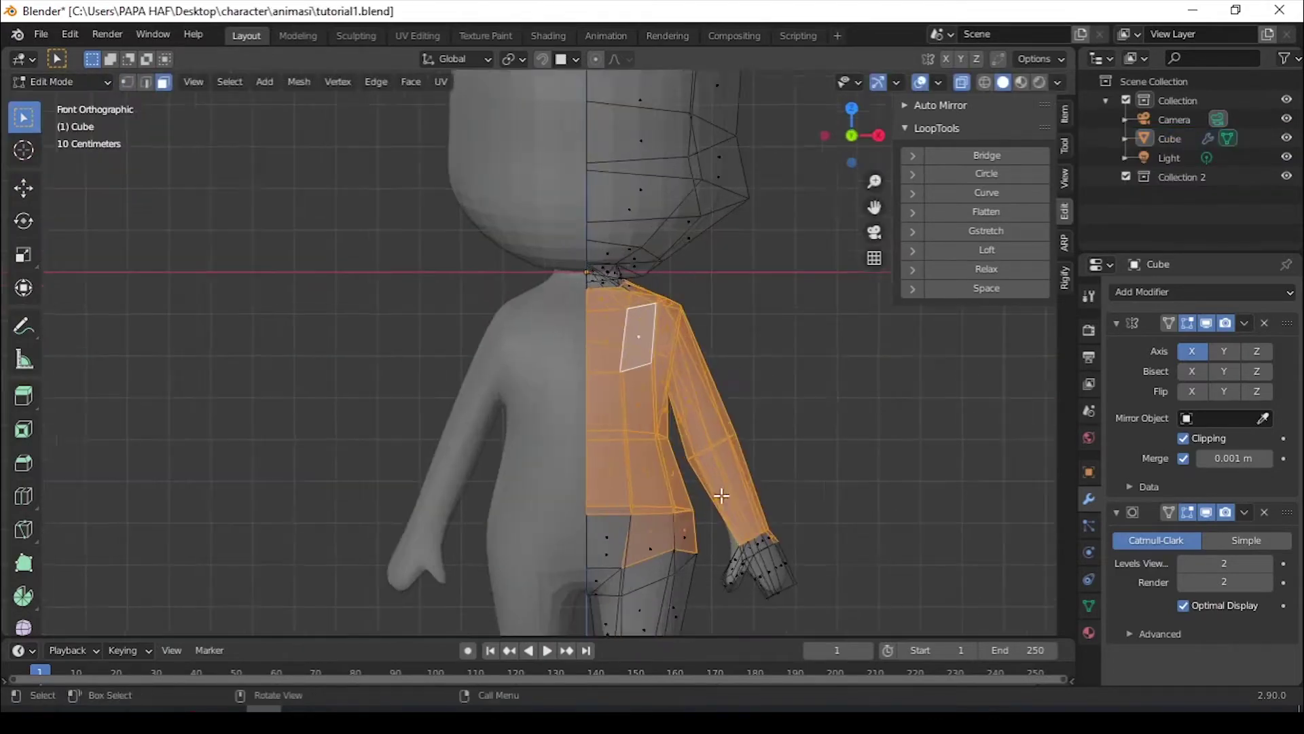
- Select the torso and arm faces down to the wrist and hips as the base for the jacket
middle_click_drag(679, 543, 700, 553)
left_click(683, 493, "ctrl")
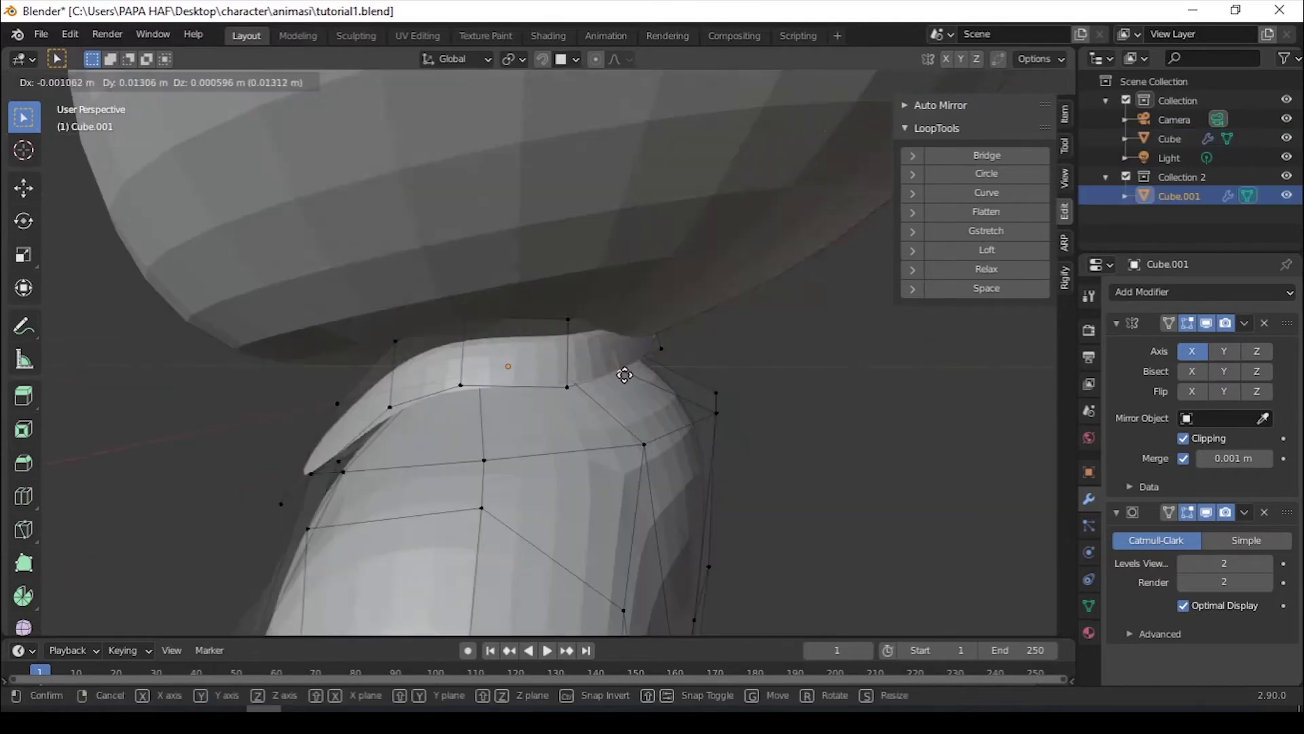
- Move the jacket's collar vertices to shape the collar around the neck
key("g")
left_click(704, 402)
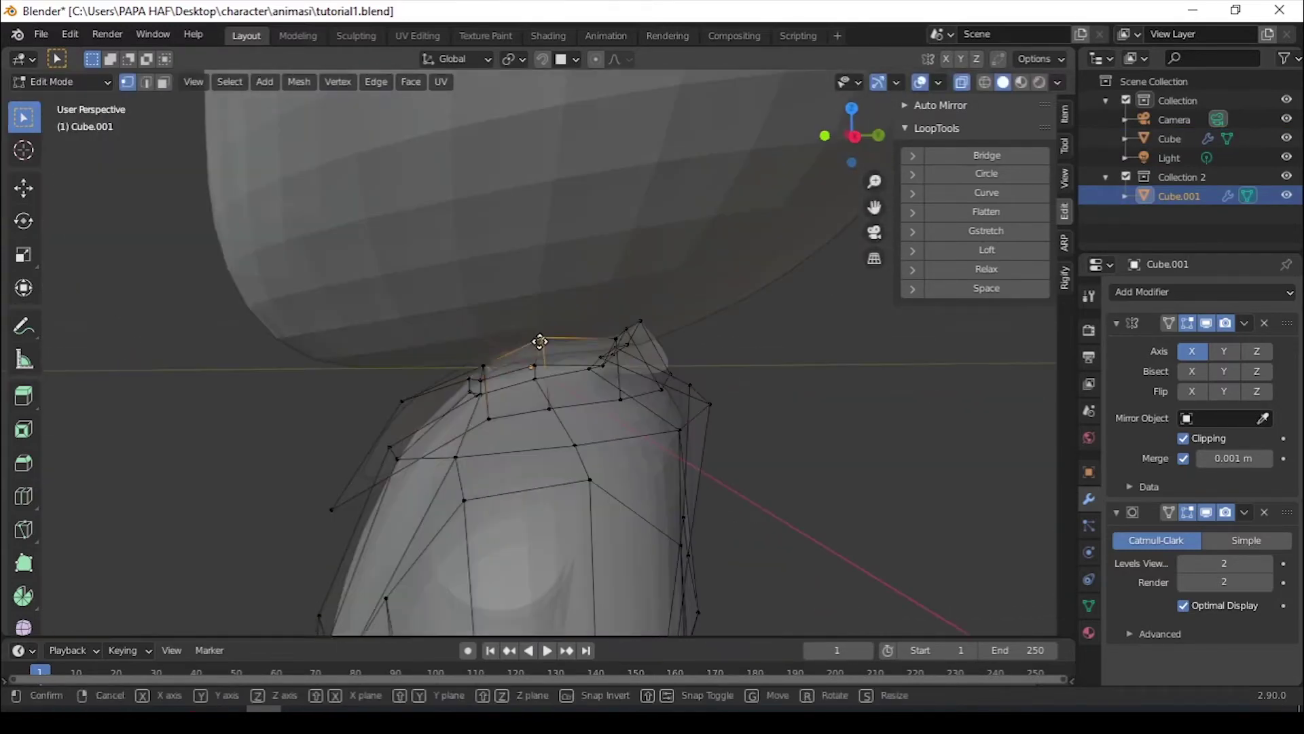
middle_click_drag(538, 343, 671, 349)
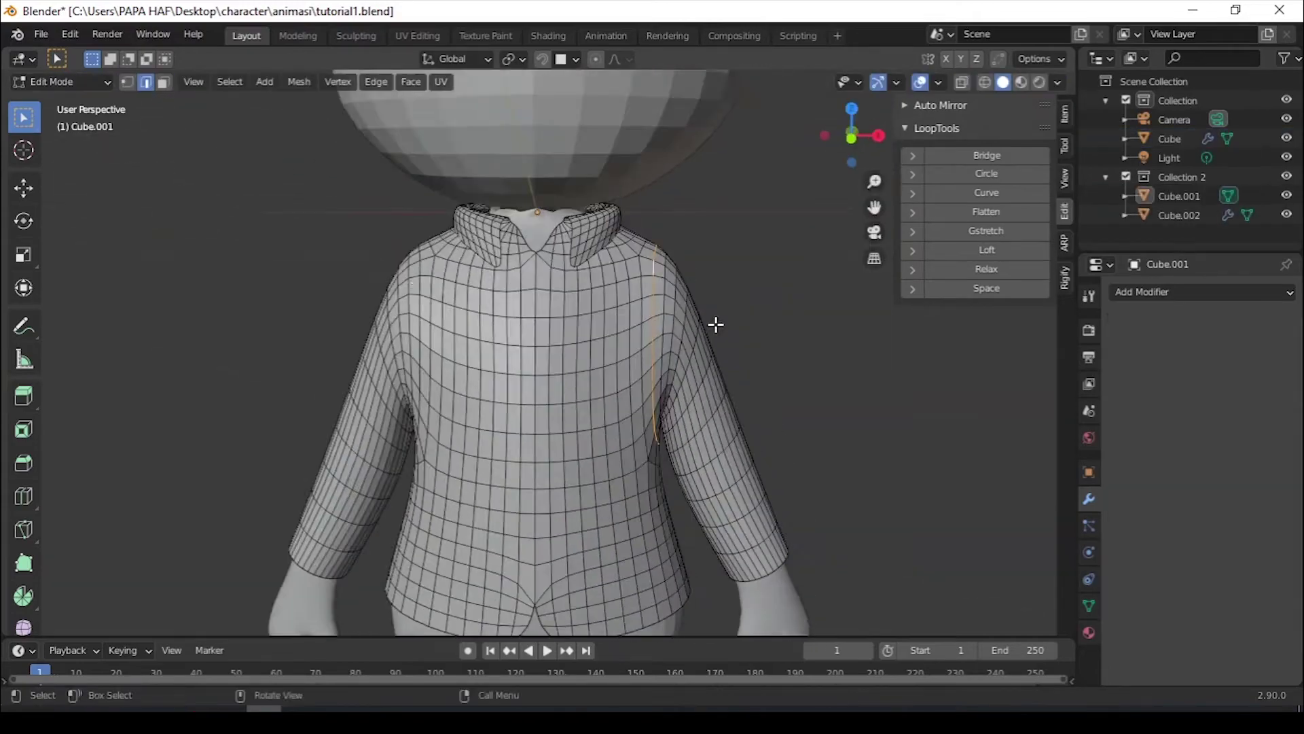
- Mark the armhole loops and the vertical centre front edges of the jacket as UV seams
key("u")
left_click(559, 614)
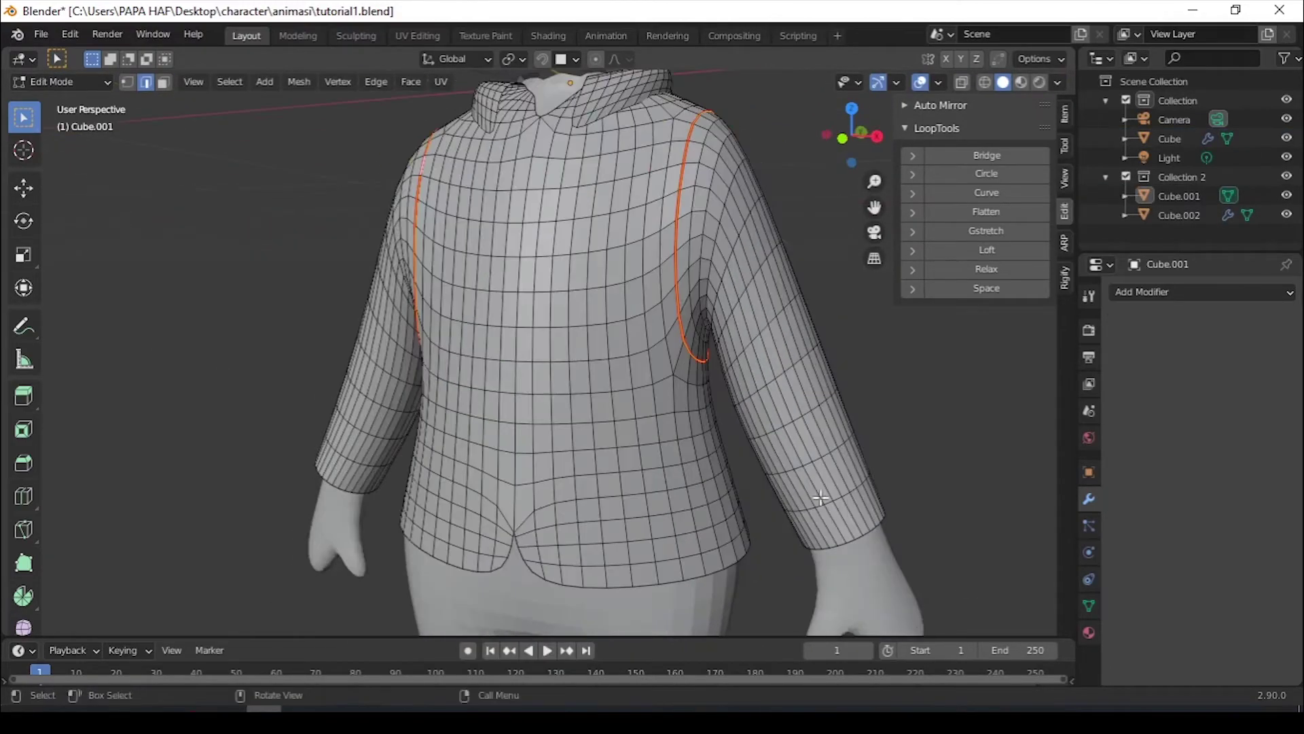
key("u")
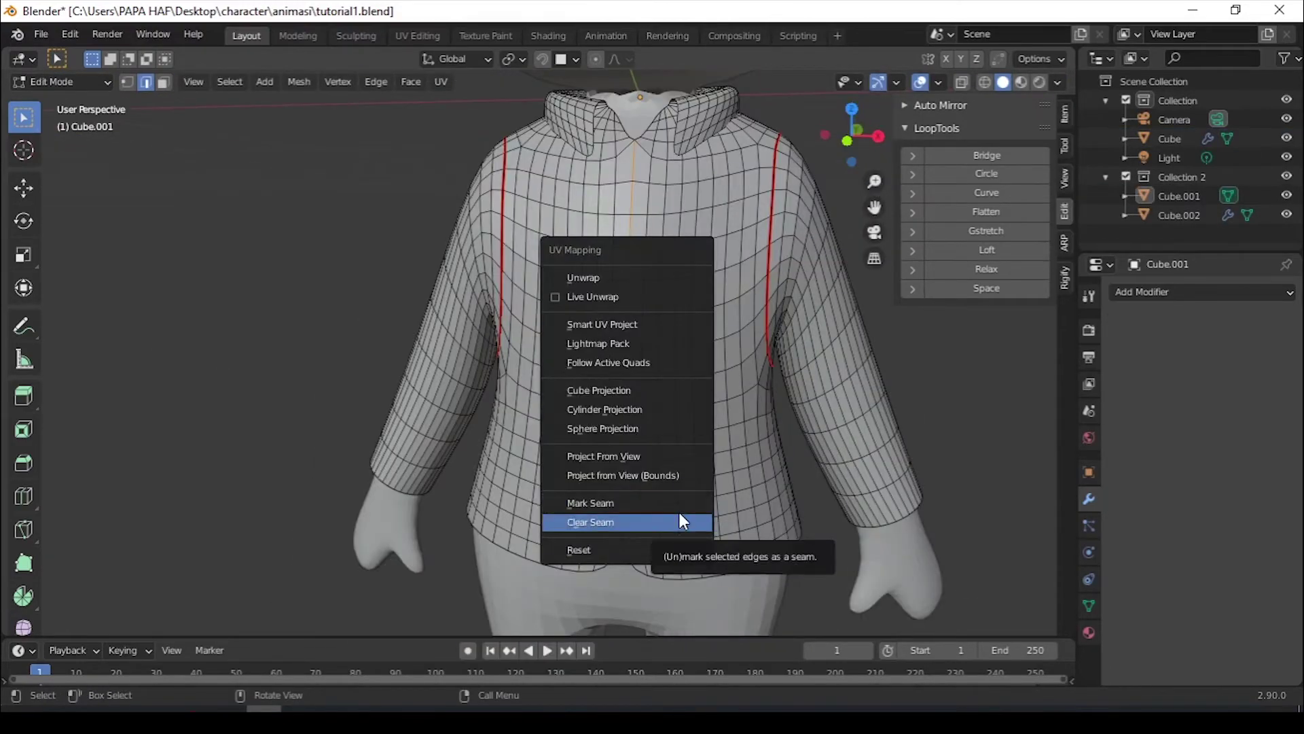
left_click(679, 515)
- Unwrap the whole jacket with Smart UV Project, angle limit 66 and island margin 0.03, and open the UV Editing workspace
key("u")
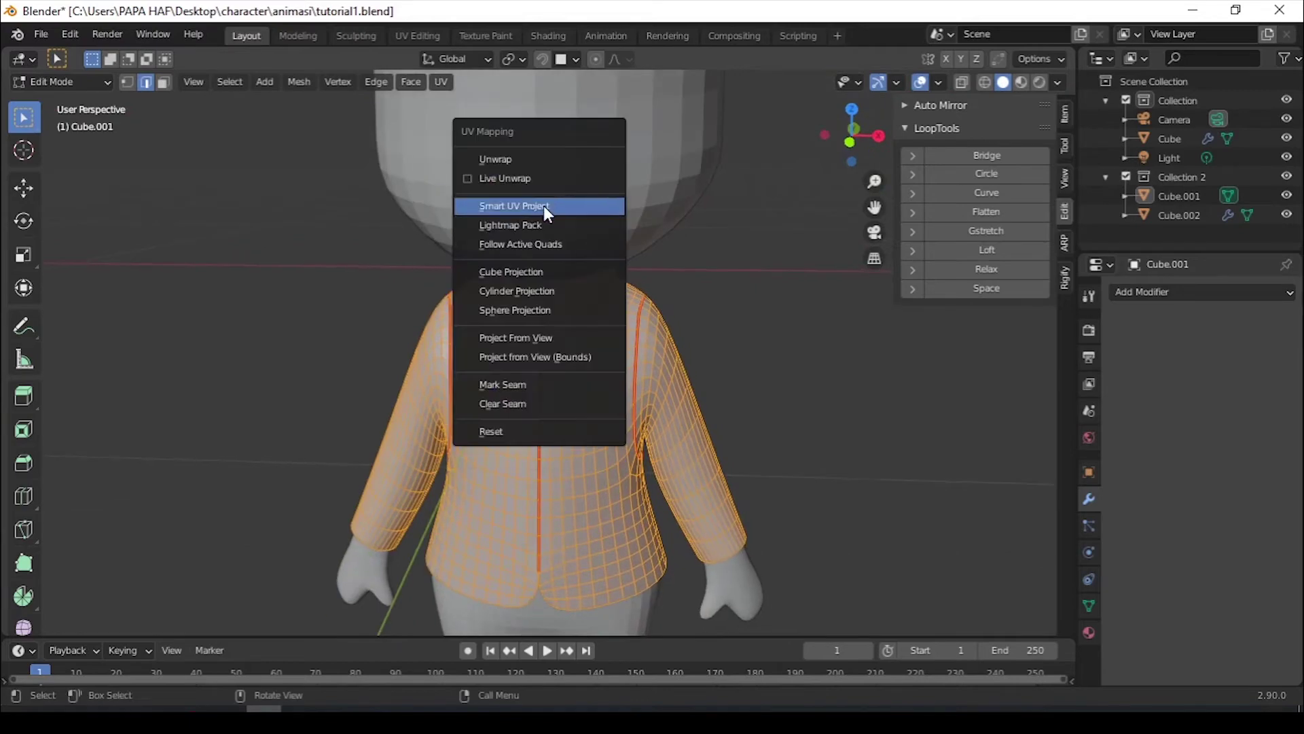
left_click(544, 210)
left_click(579, 353)
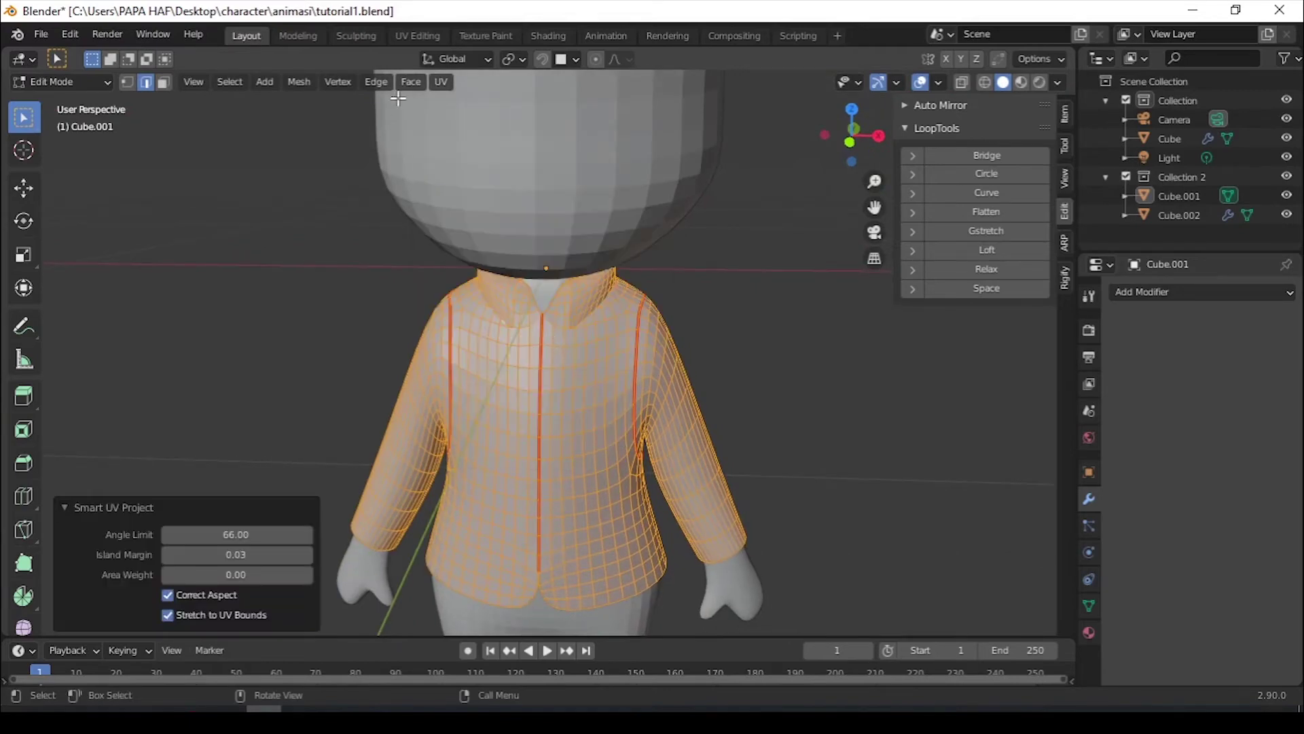
left_click(417, 35)
scroll(414, 386, "up", 2)
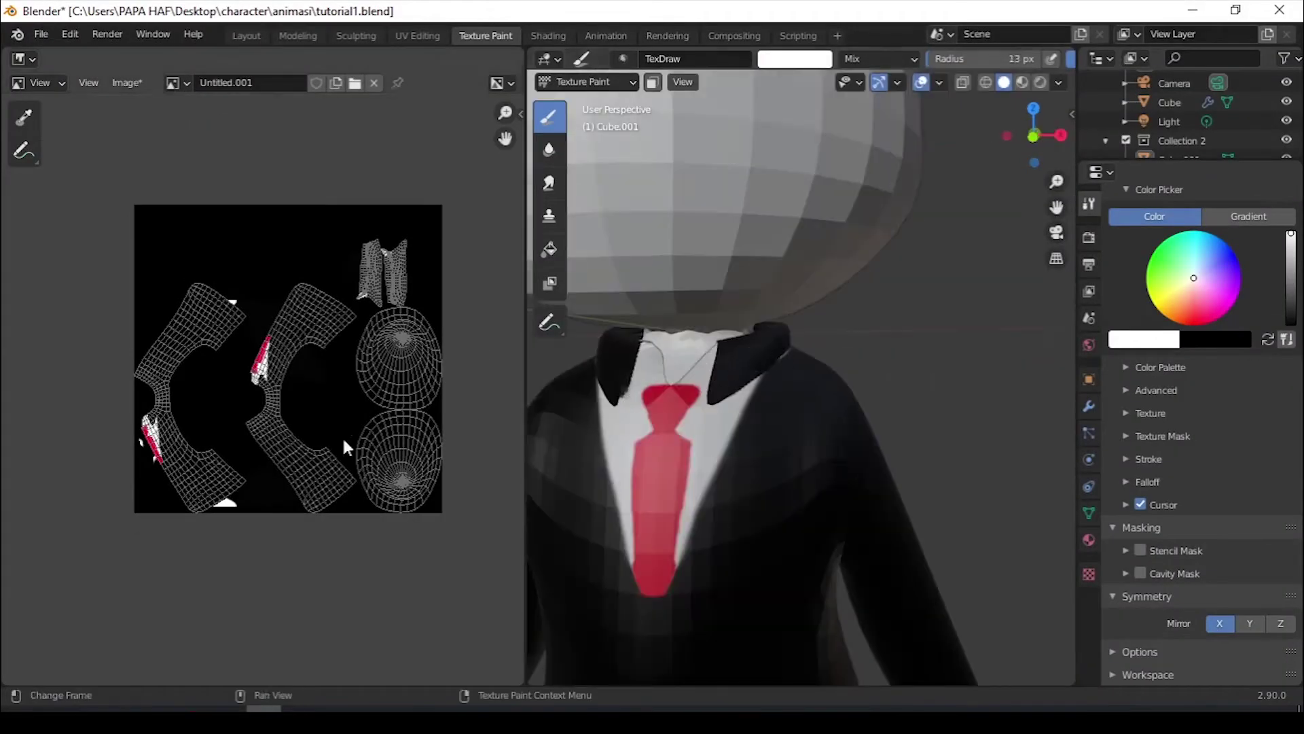
- Switch to Photoshop and lower the opacity of Layer 0 in jas1.png
scroll(839, 354, "down", 3)
middle_click_drag(766, 527, 852, 401)
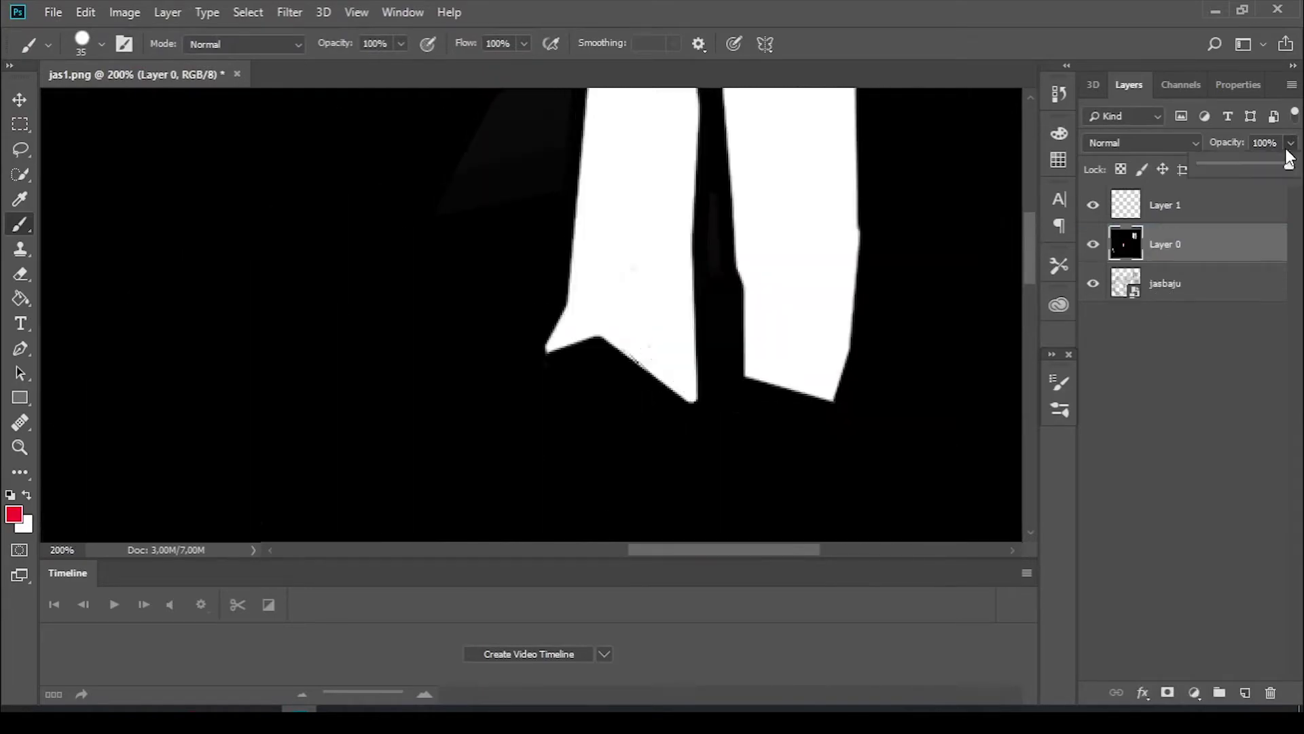
left_click_drag(1288, 159, 1255, 165)
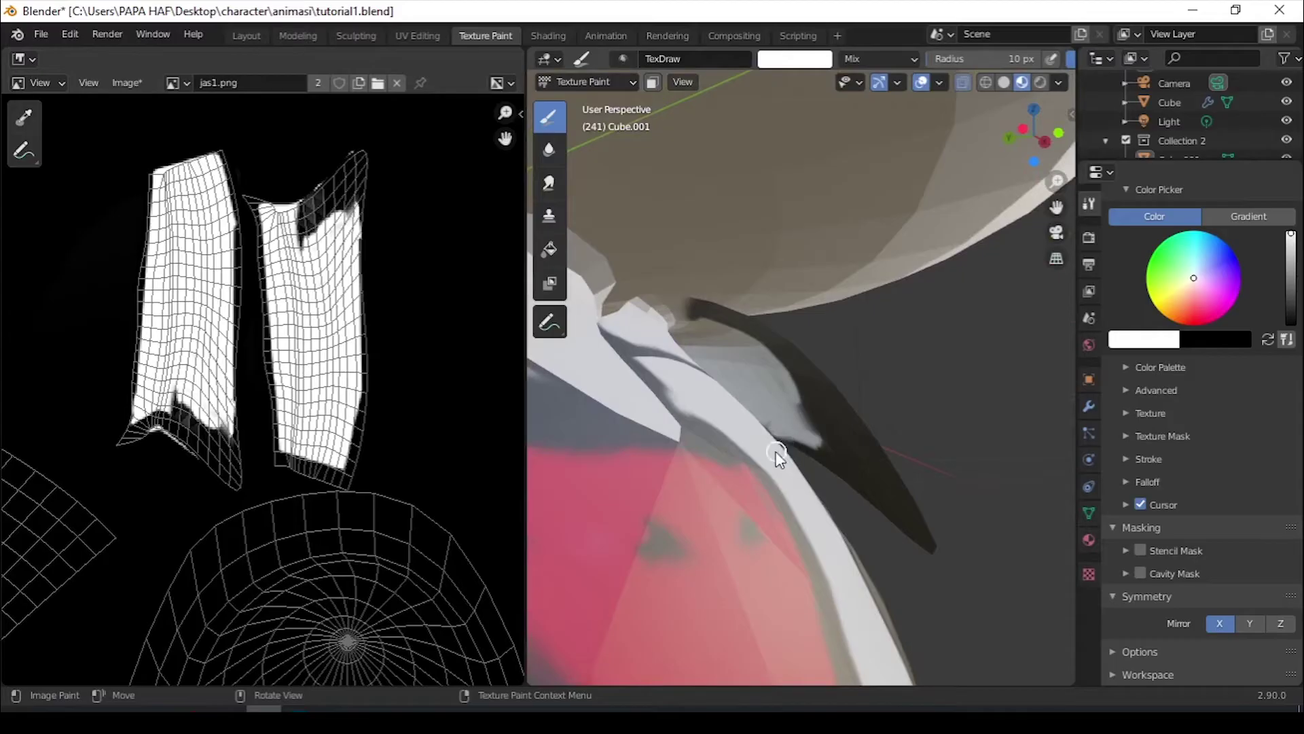
mouse_move(776, 451)
middle_mouse_down()
mouse_move(743, 348)
mouse_move(691, 364)
mouse_move(719, 409)
mouse_move(786, 344)
mouse_move(824, 373)
middle_mouse_up()
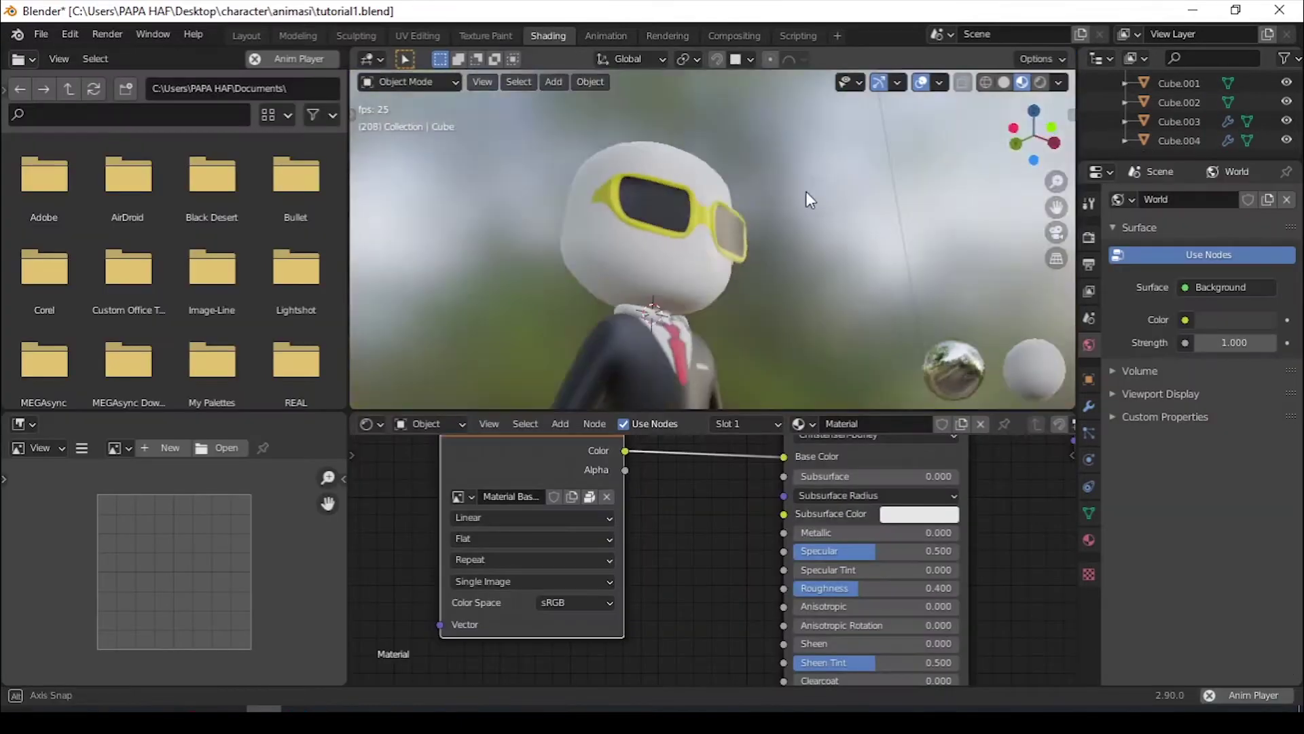
middle_click_drag(806, 190, 749, 249)
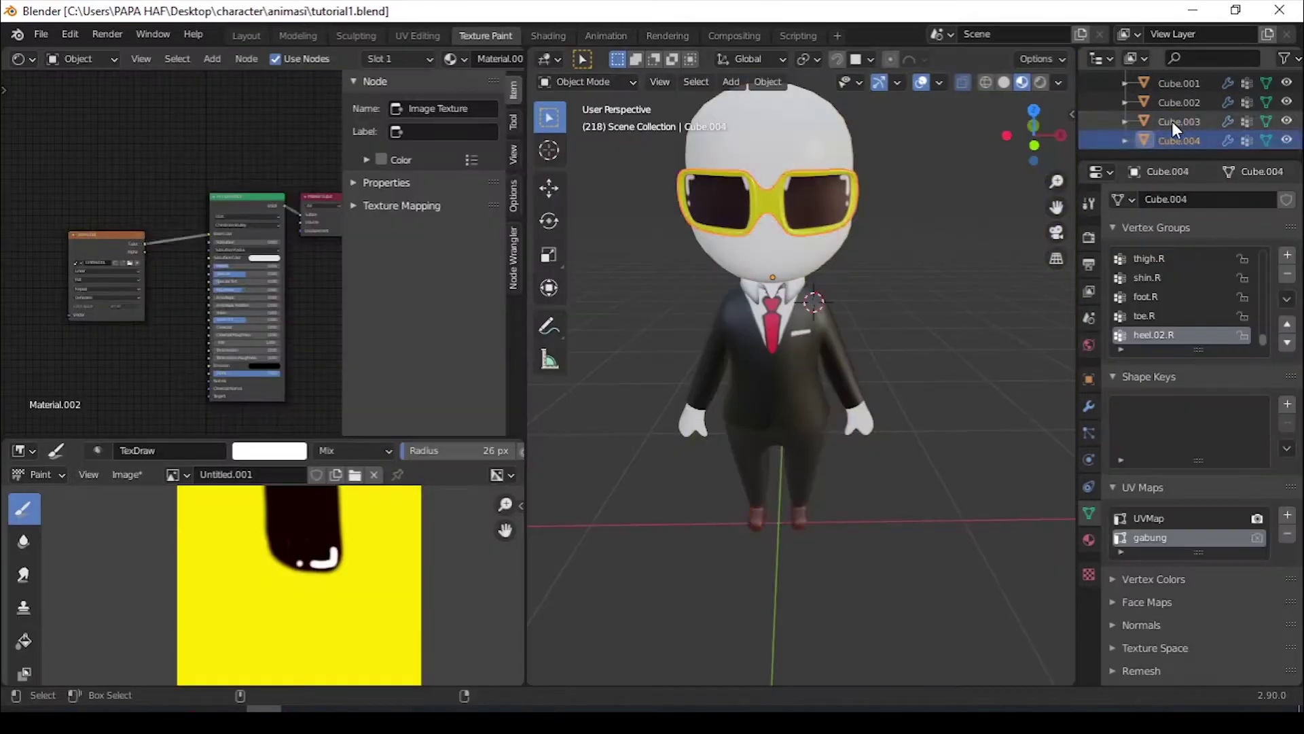
- Select Cube.001 to Cube.004 with the body Cube as the active object and join them into one mesh
left_click(1171, 109)
left_click(1172, 89, "ctrl")
scroll(1167, 100, "up", 1)
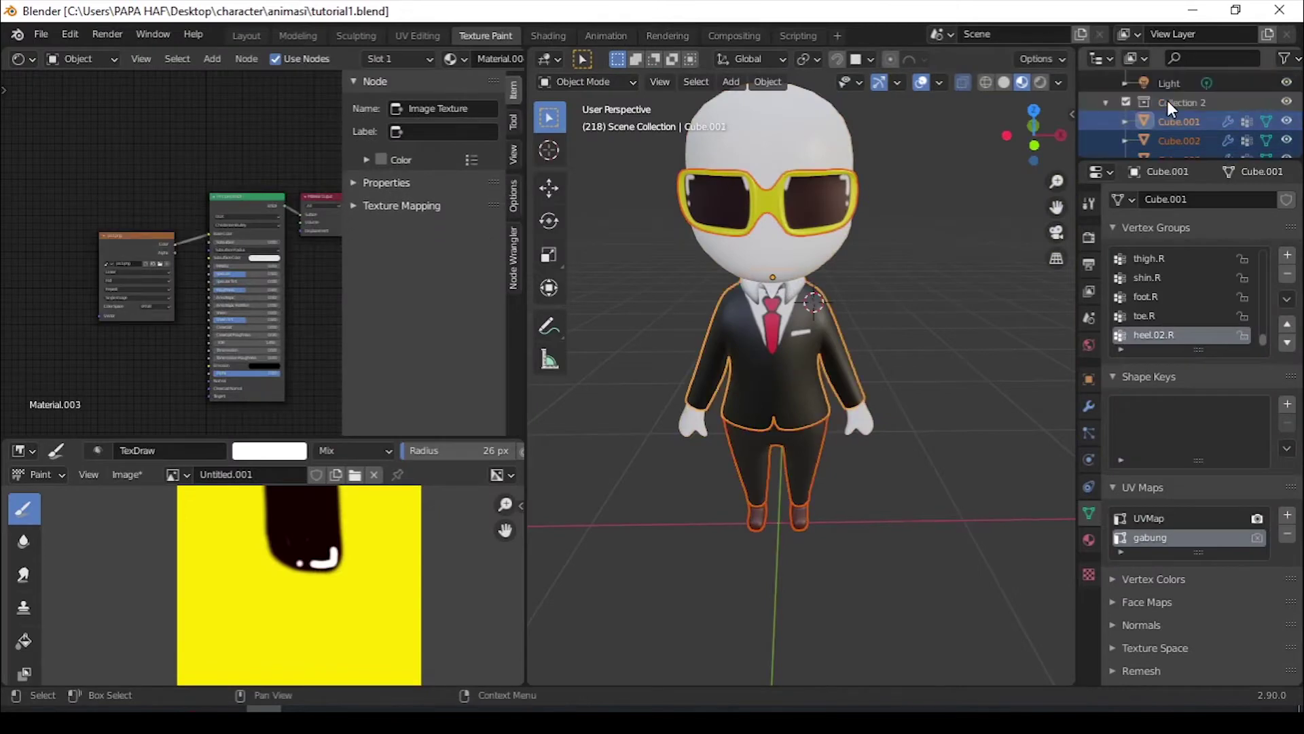
scroll(1180, 103, "up", 4)
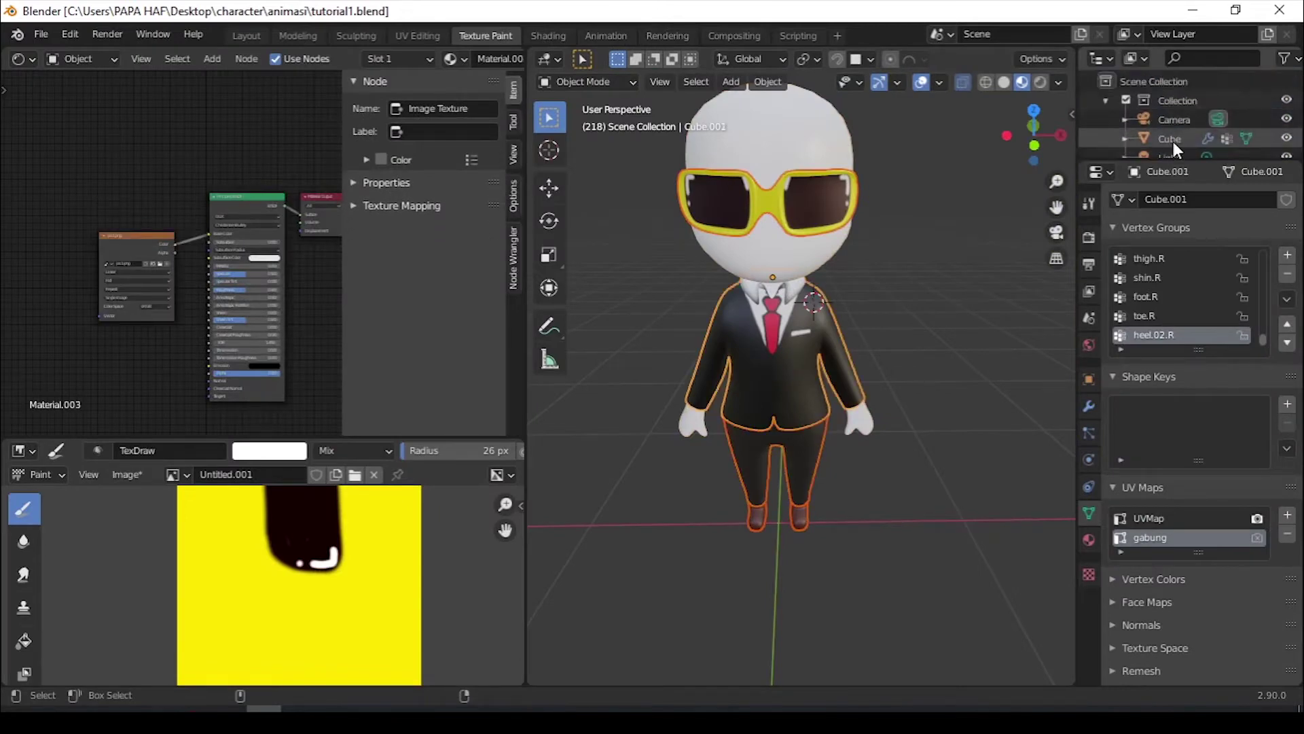
left_click(1172, 141)
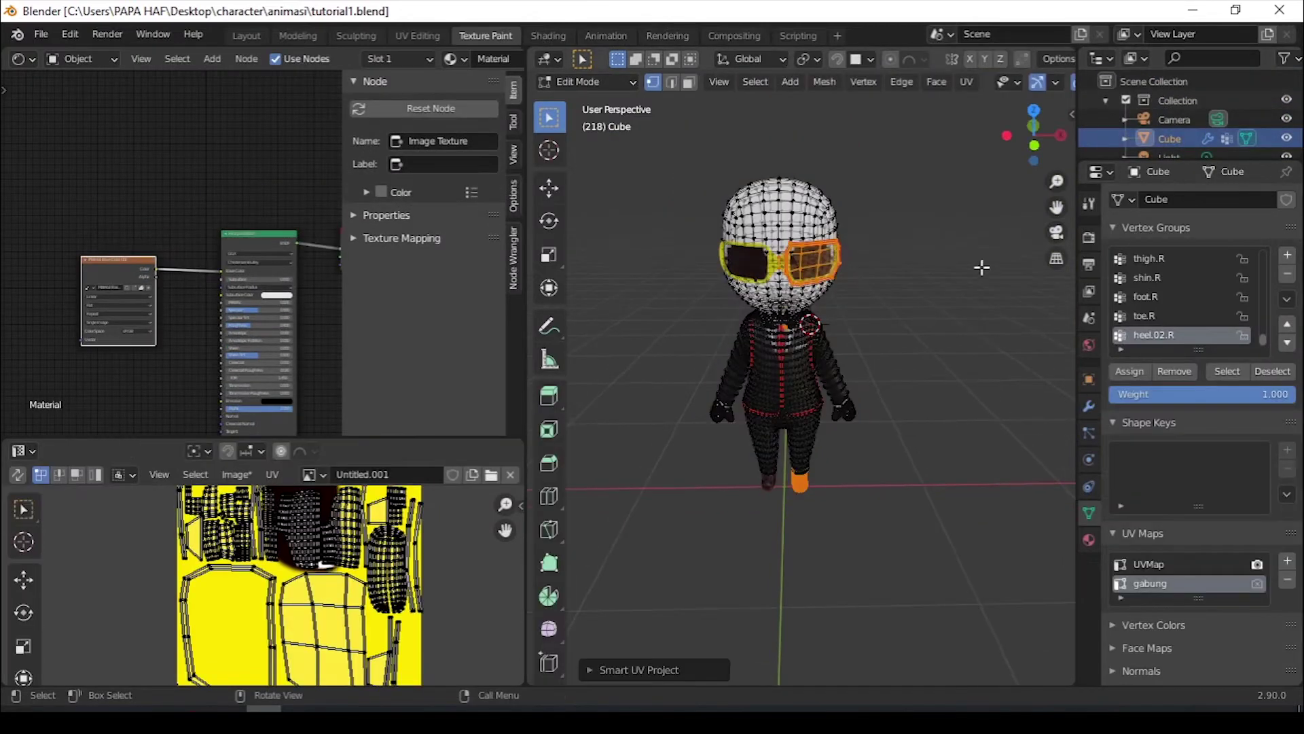
- Select the whole mesh and unwrap it with Smart UV Project using an island margin of 0.06
key("a")
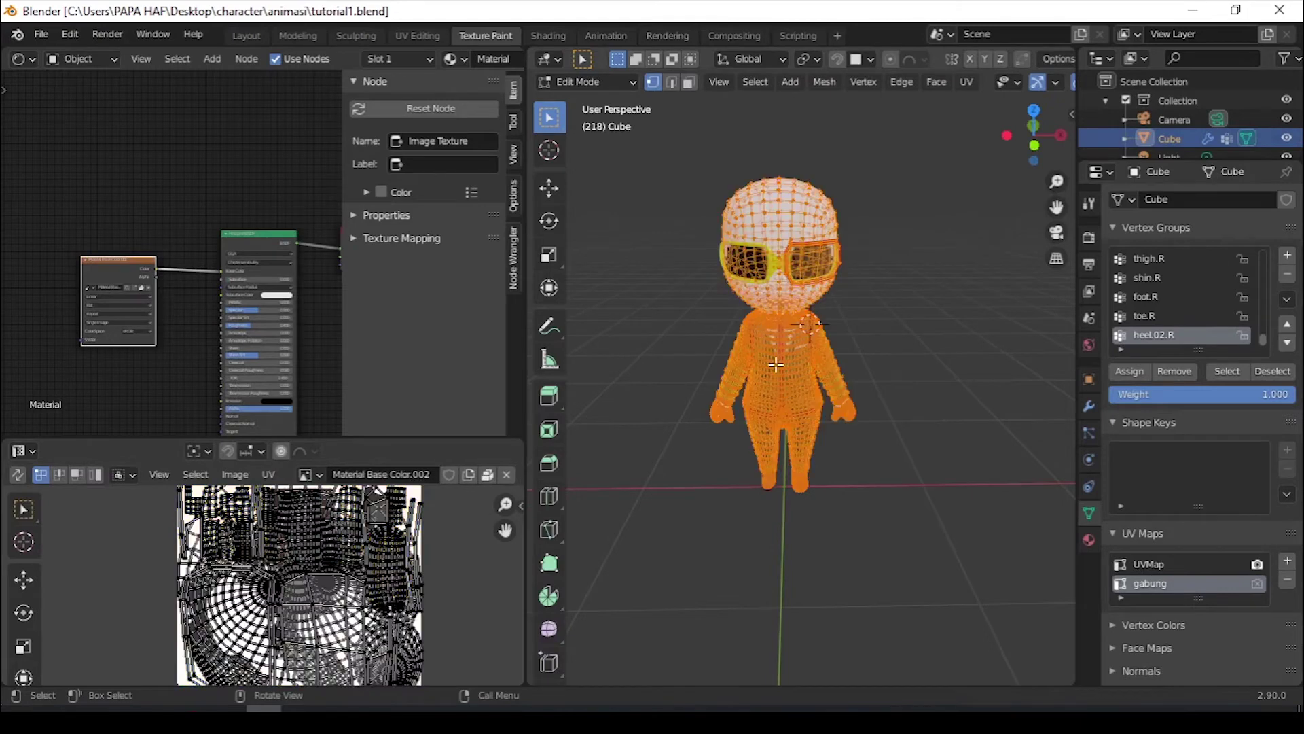
key("u")
left_click(751, 366)
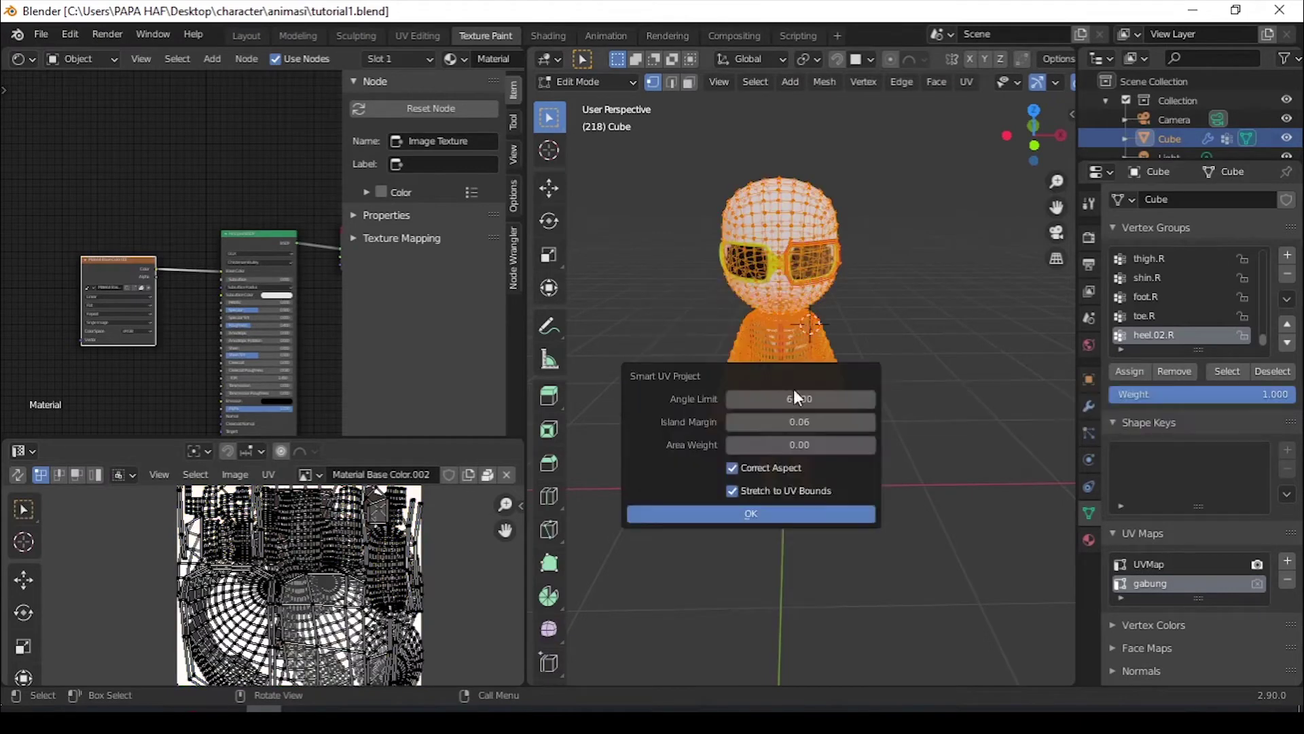
left_click(773, 515)
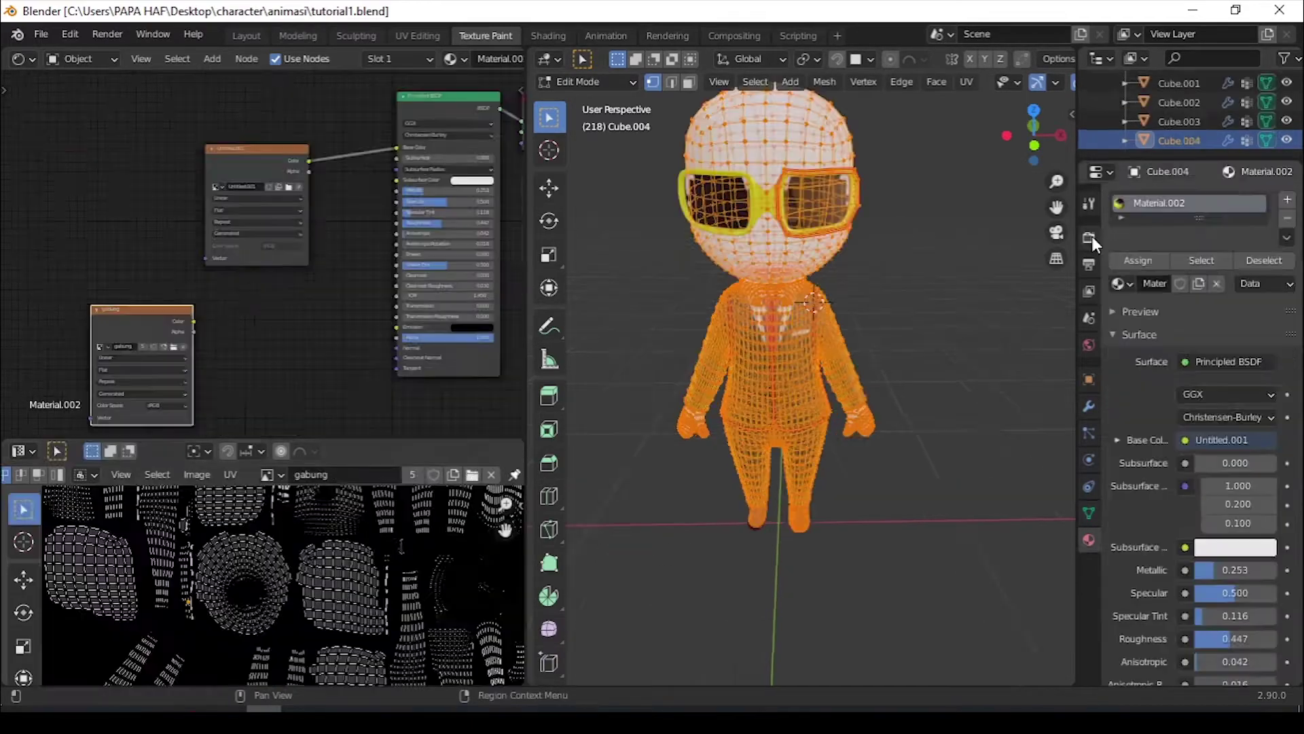
- Expand the Cycles bake settings in the render properties and set the bake type to Diffuse
left_click(1089, 237)
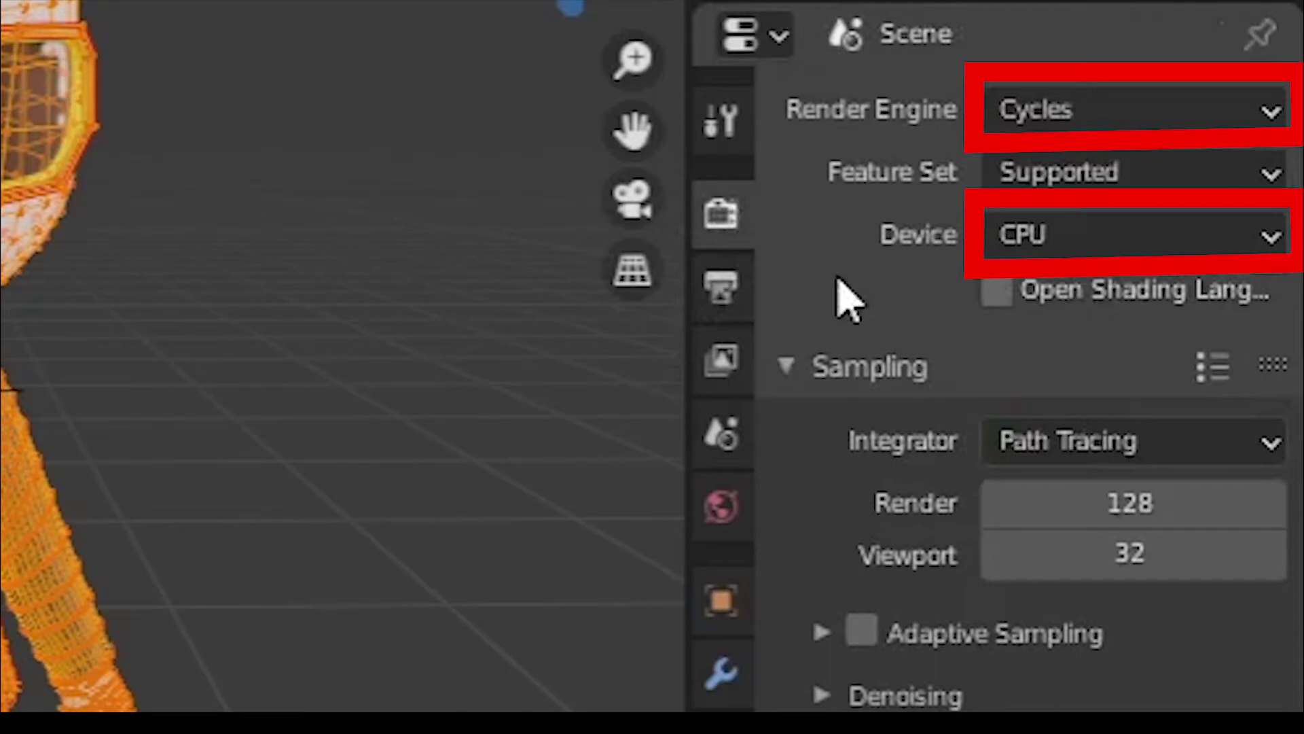
scroll(997, 294, "down", 2)
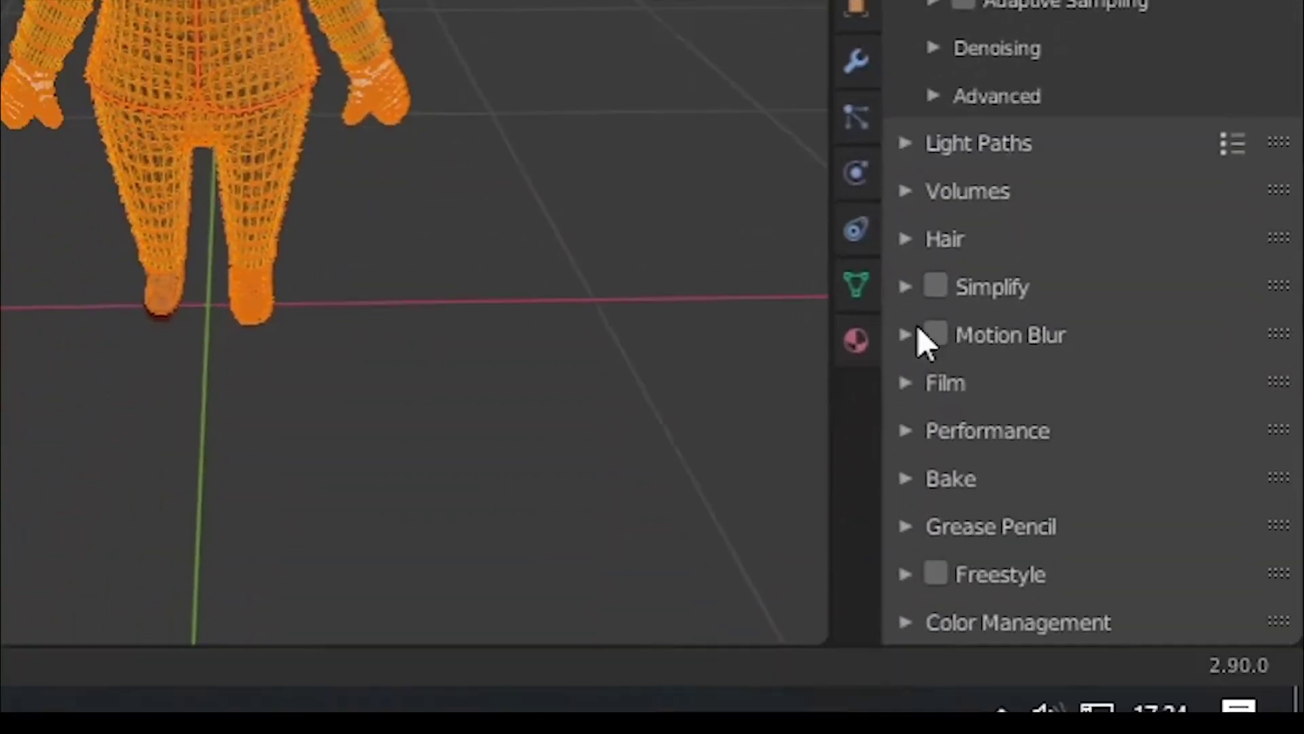
left_click(905, 479)
scroll(1057, 332, "down", 5)
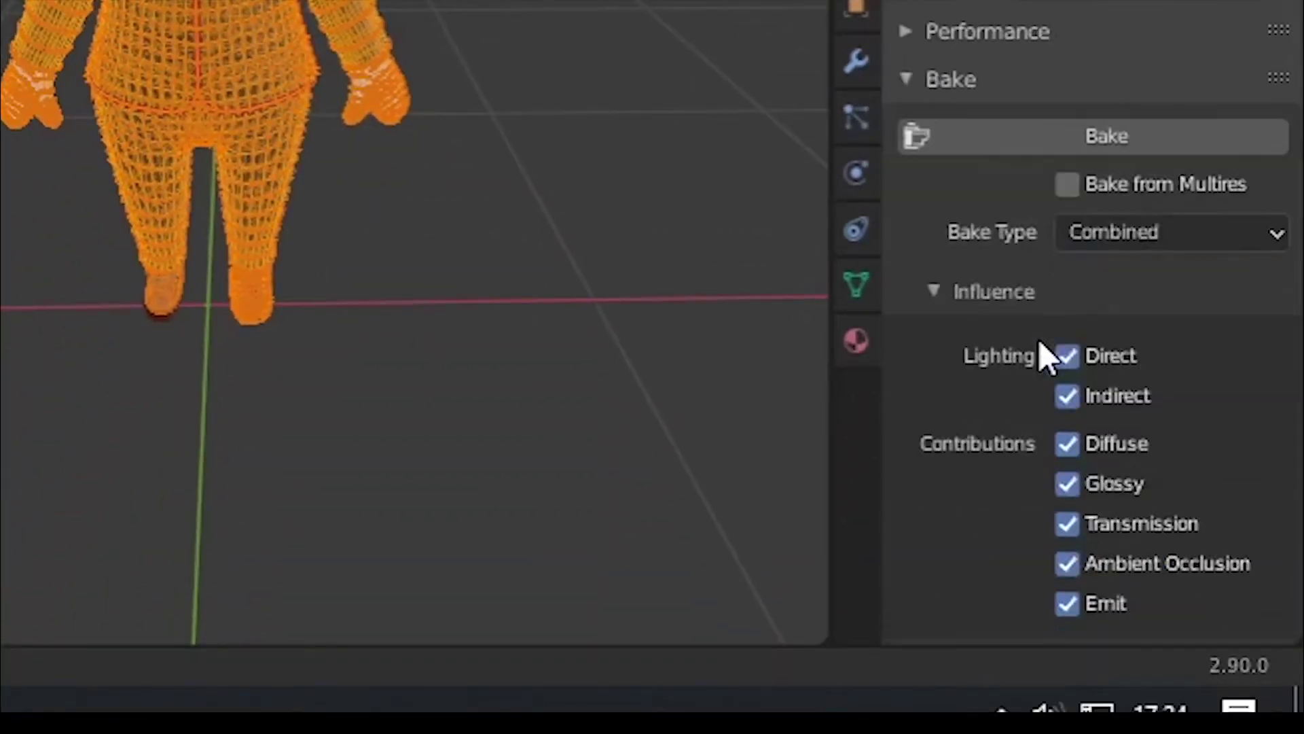
left_click(1155, 231)
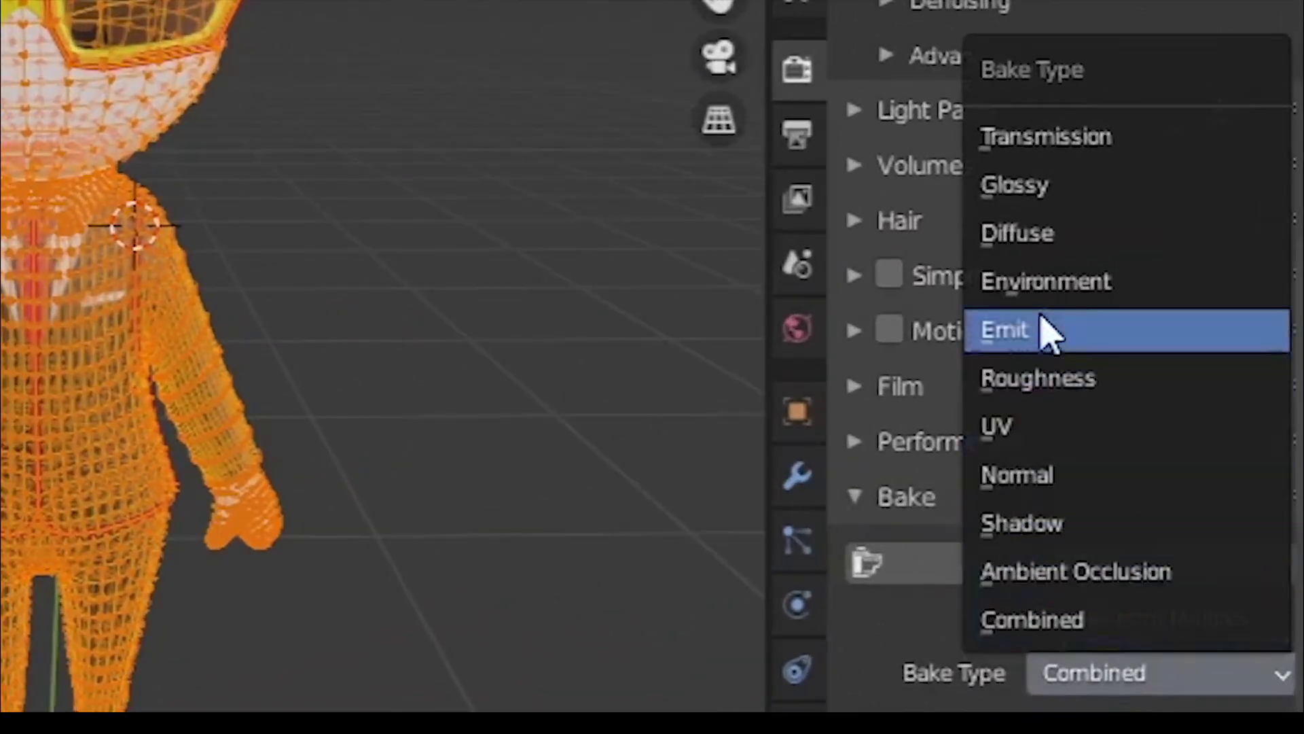
left_click(1031, 239)
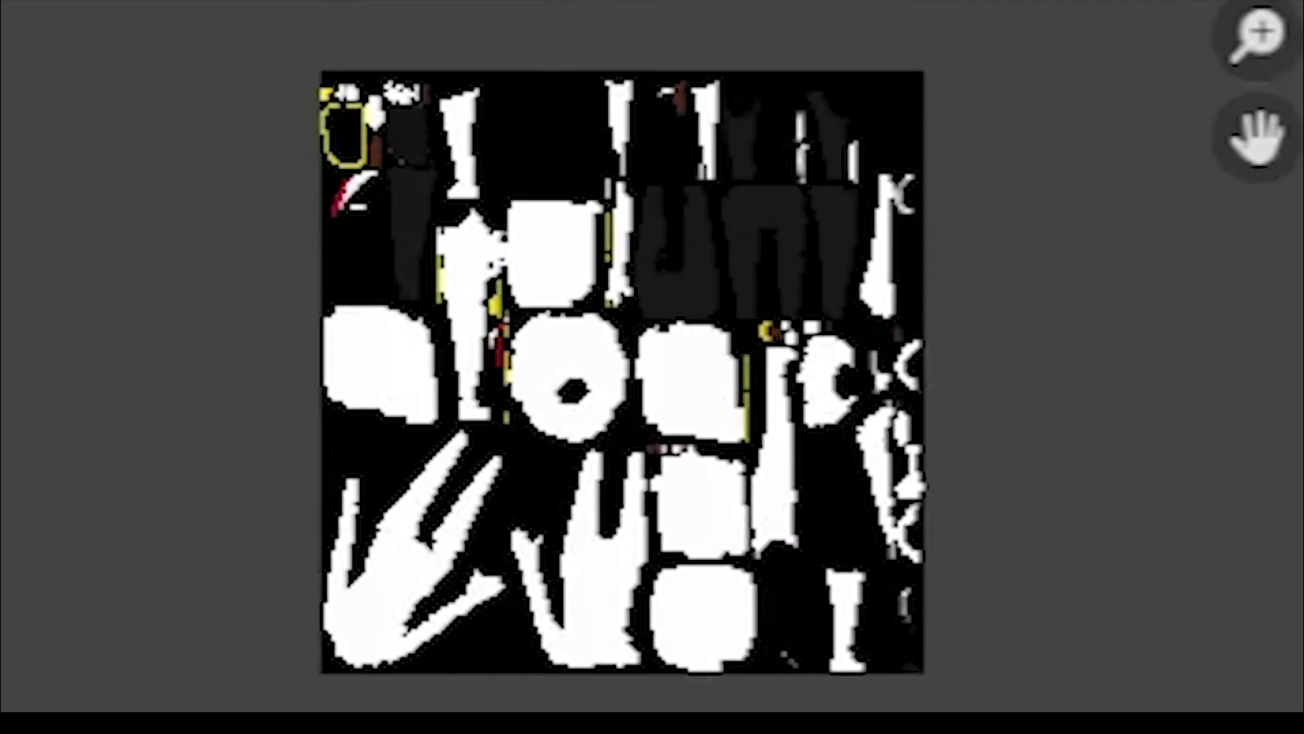
- Connect the baked gabung.001 image's color to the Principled BSDF base color in Material.002 and check the character
left_click_drag(700, 525, 743, 517)
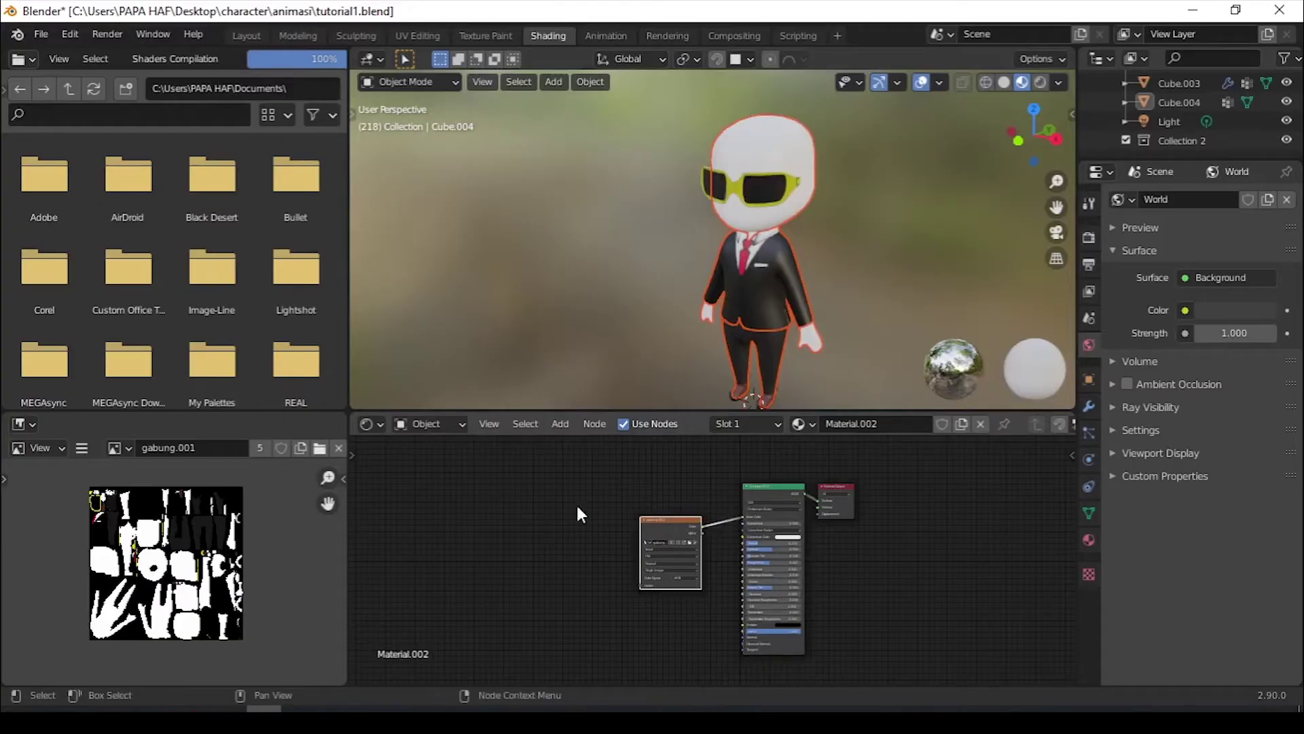
middle_click_drag(686, 267, 793, 265)
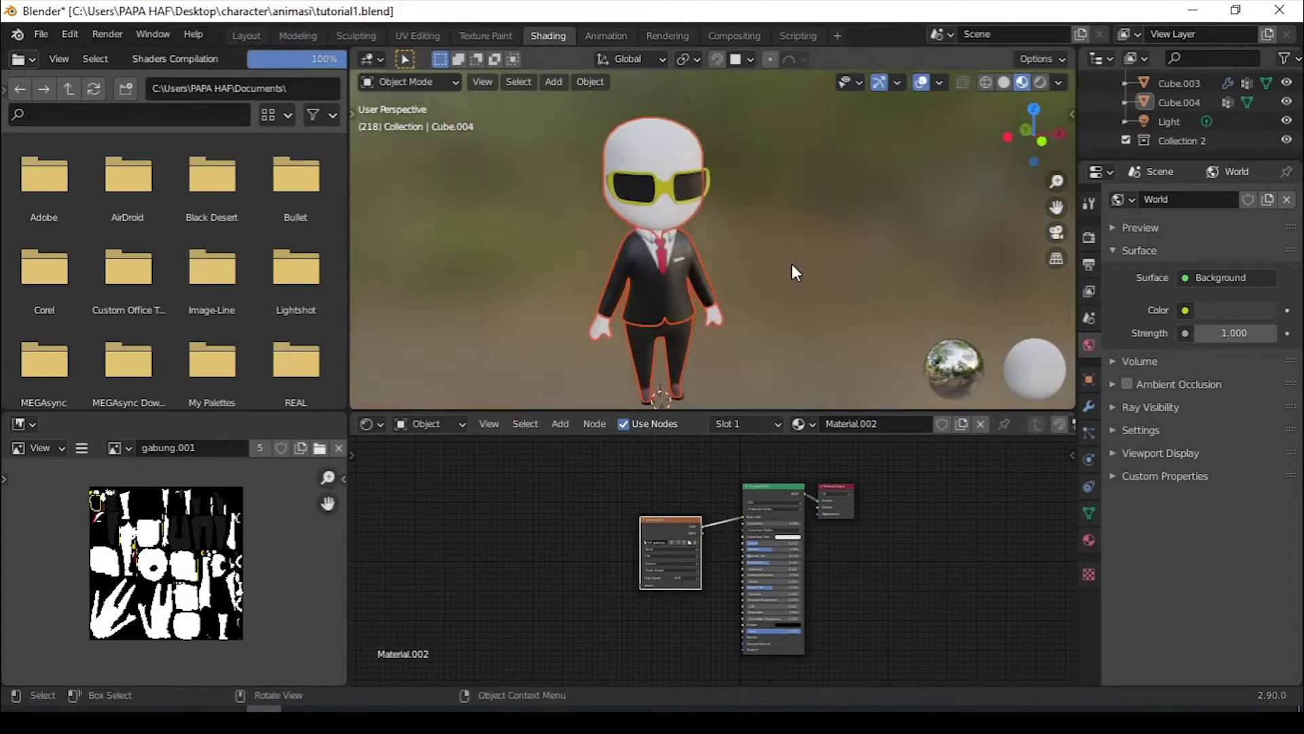
scroll(836, 260, "up", 4)
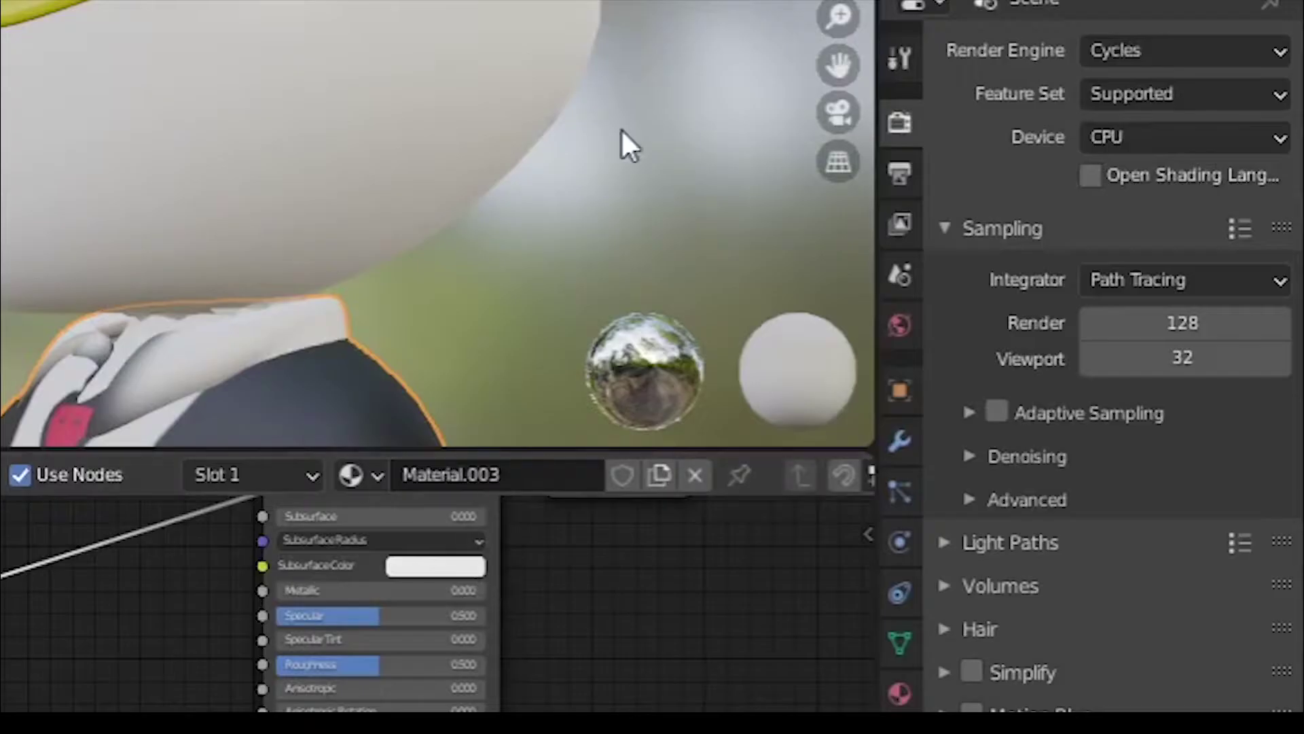
- Switch the render engine to Eevee and turn Ambient Occlusion on to check the shading around the collar
left_click(1254, 199)
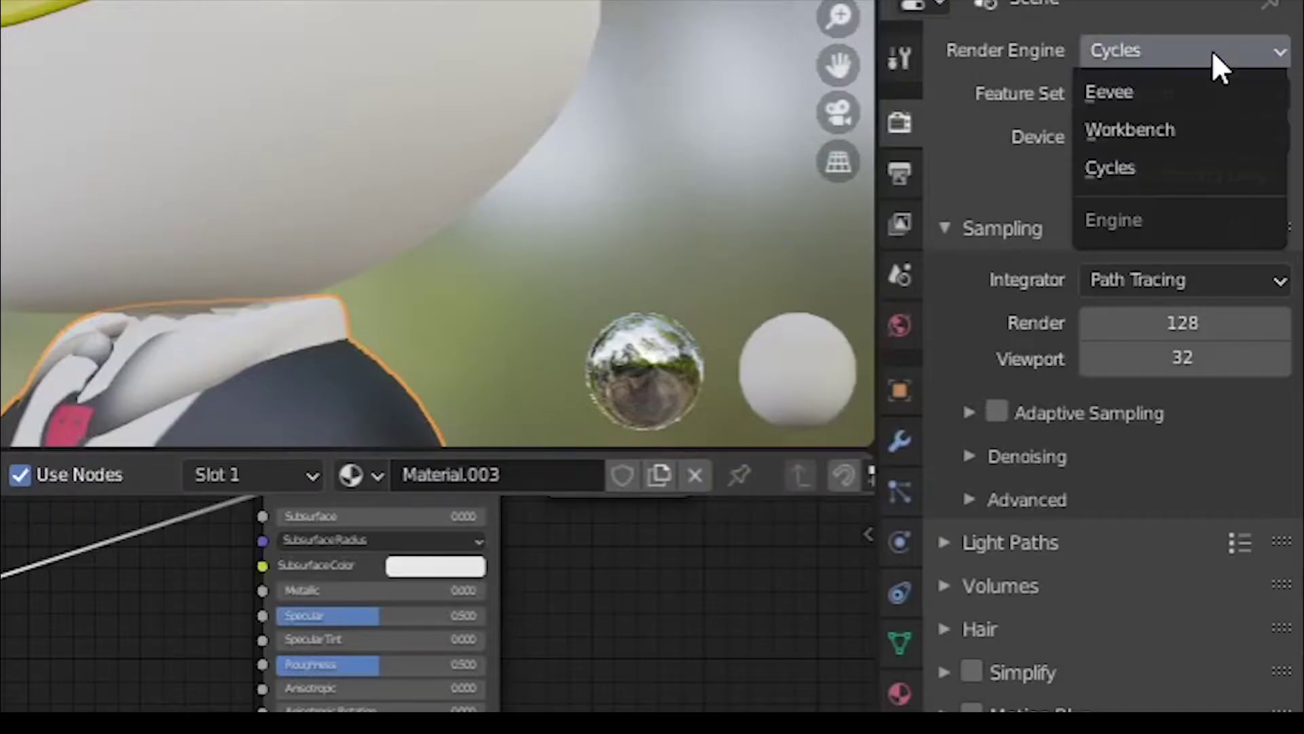
left_click(1199, 91)
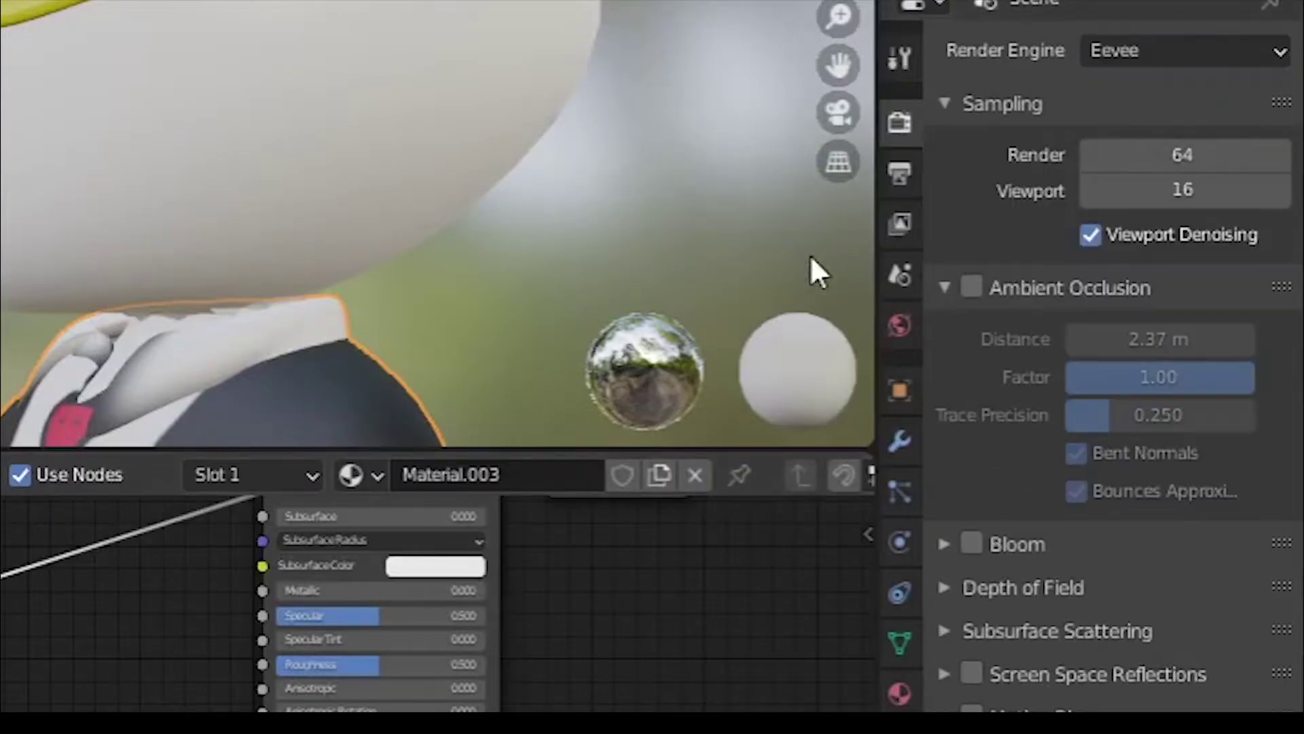
left_click(1035, 304)
scroll(509, 271, "down", 2)
middle_click_drag(491, 251, 936, 328)
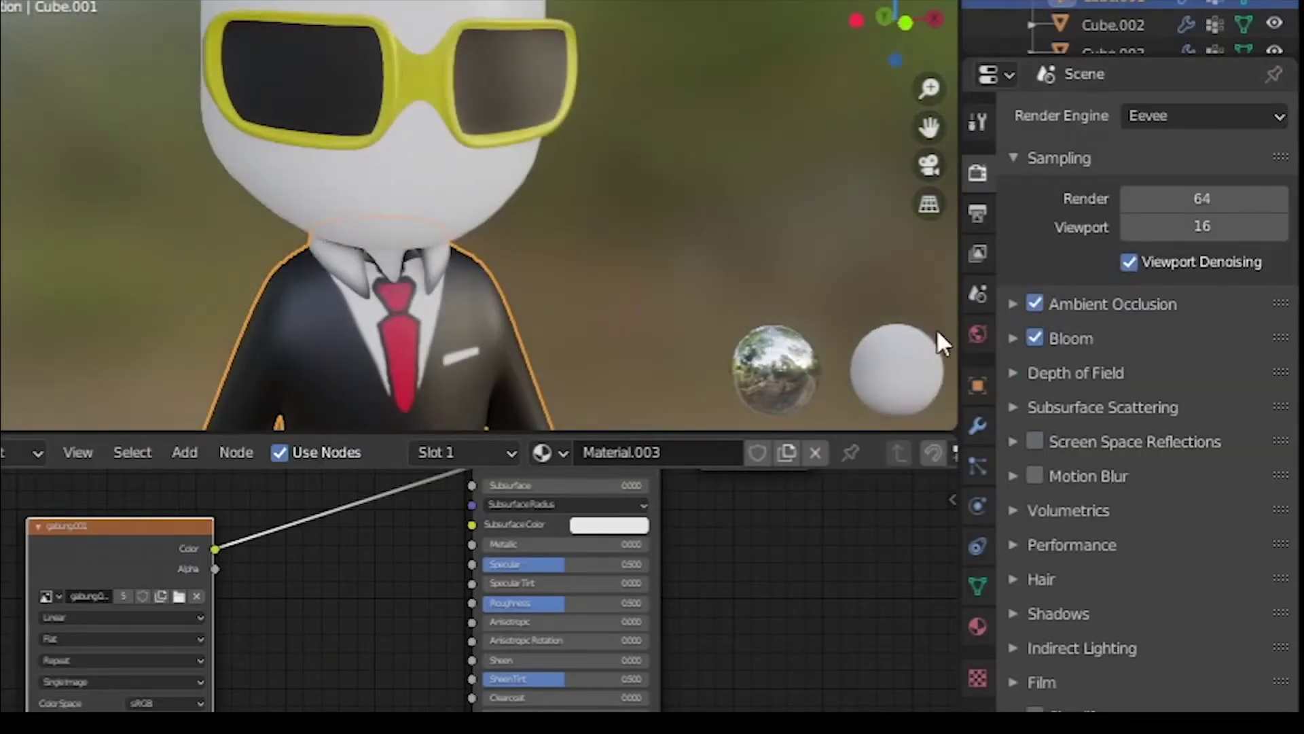
left_click(1035, 304)
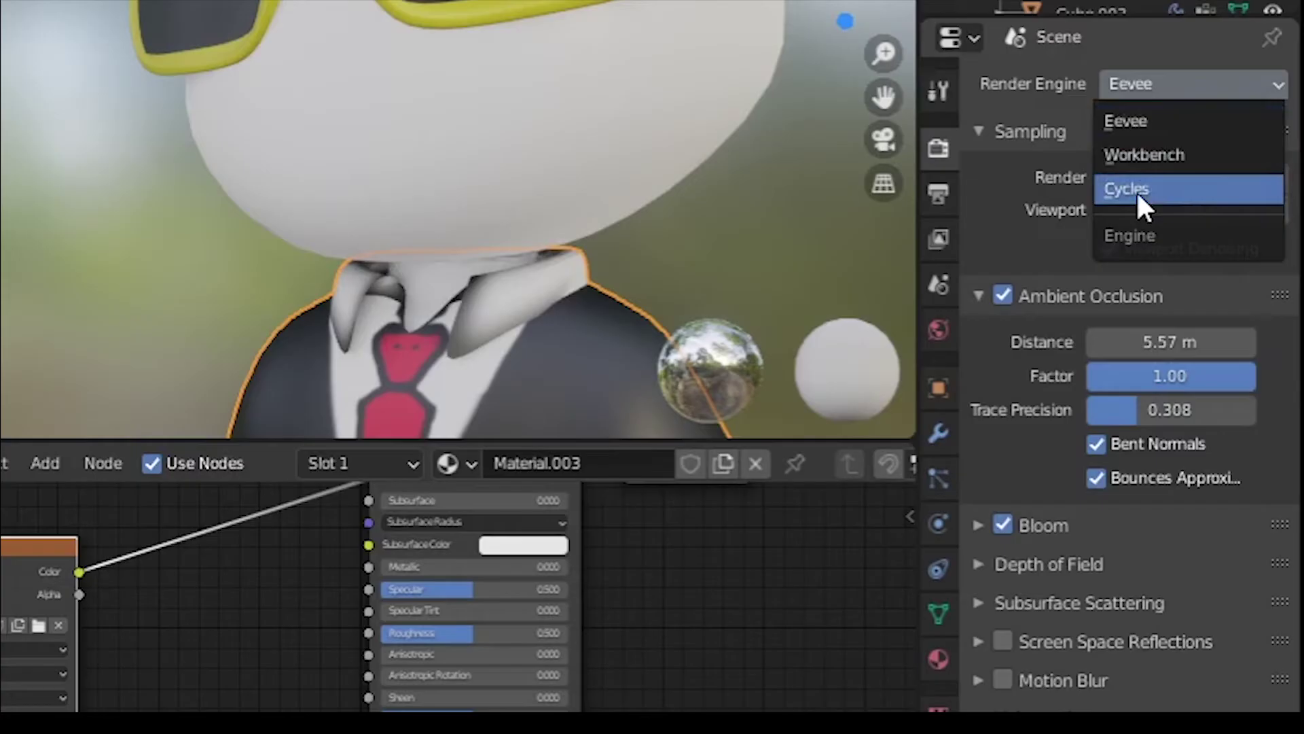
- Set the render engine back to Cycles and choose Ambient Occlusion as the bake type
left_click(1136, 191)
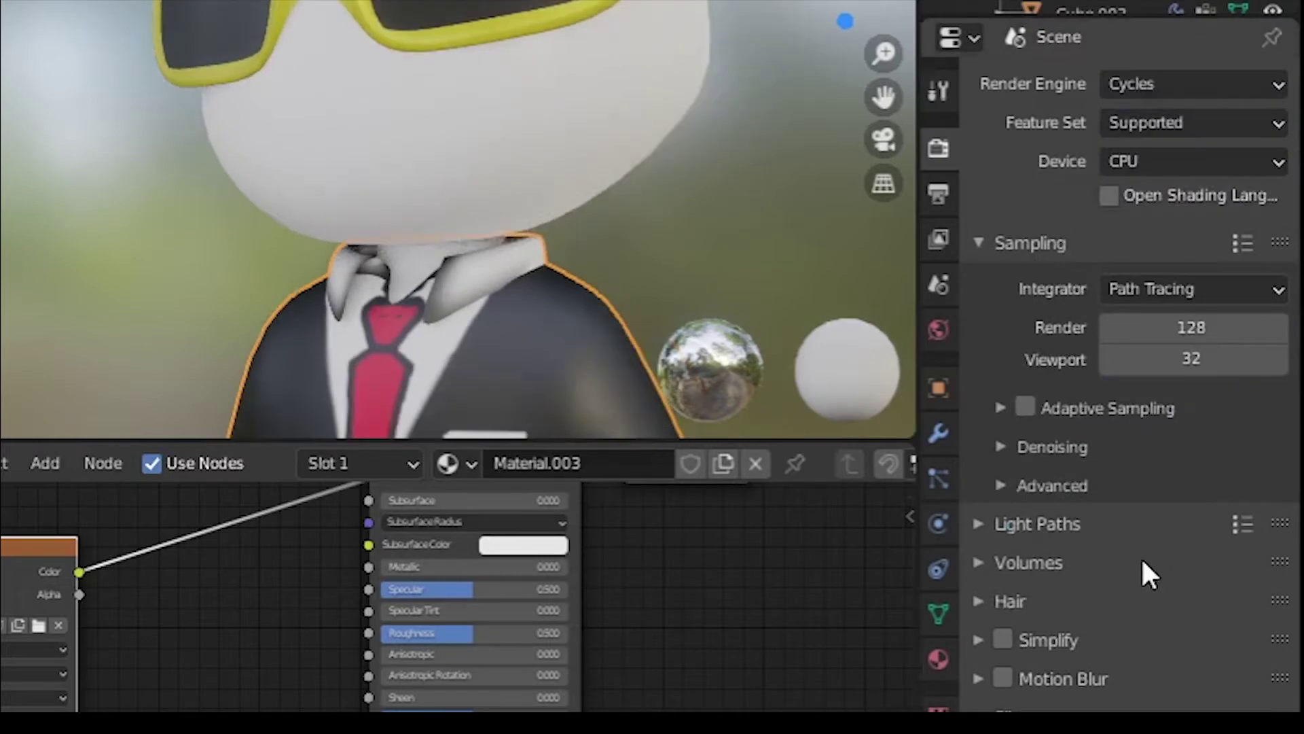
scroll(1141, 556, "down", 4)
scroll(503, 299, "down", 3)
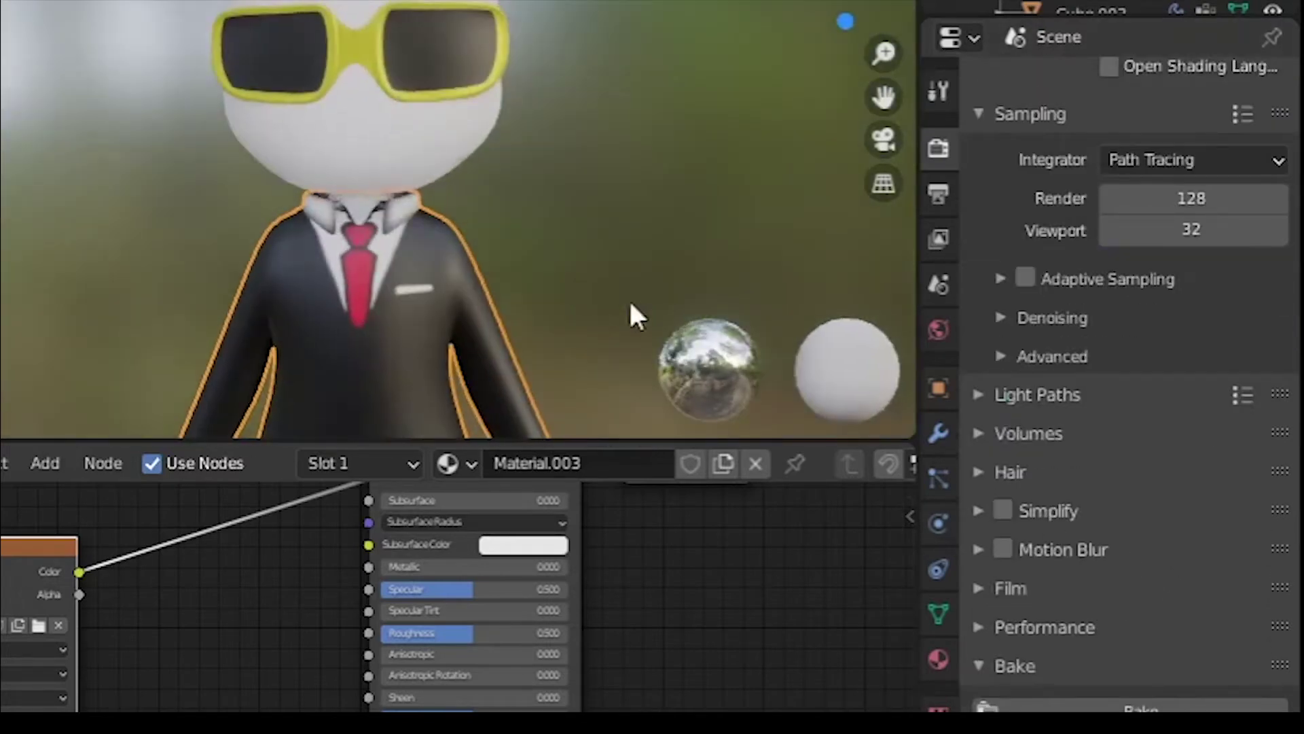
scroll(1150, 481, "down", 4)
left_click(1187, 592)
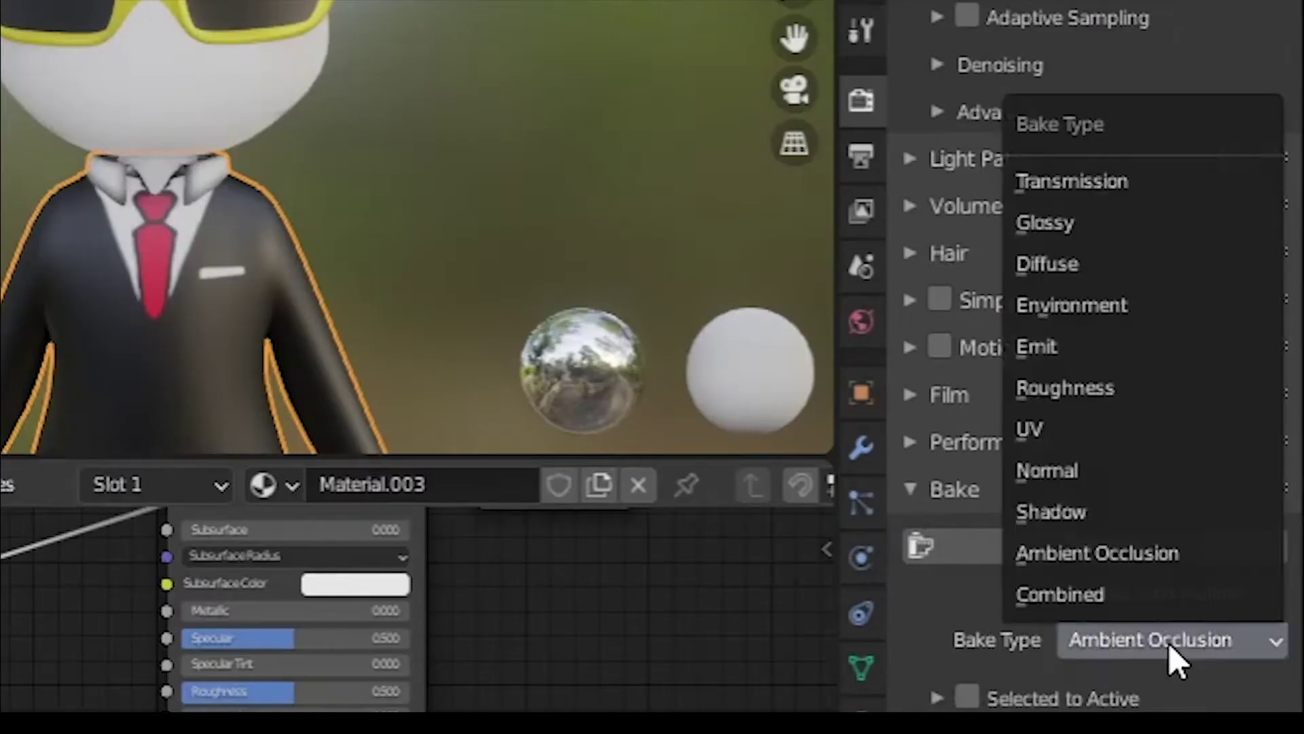
left_click(1152, 565)
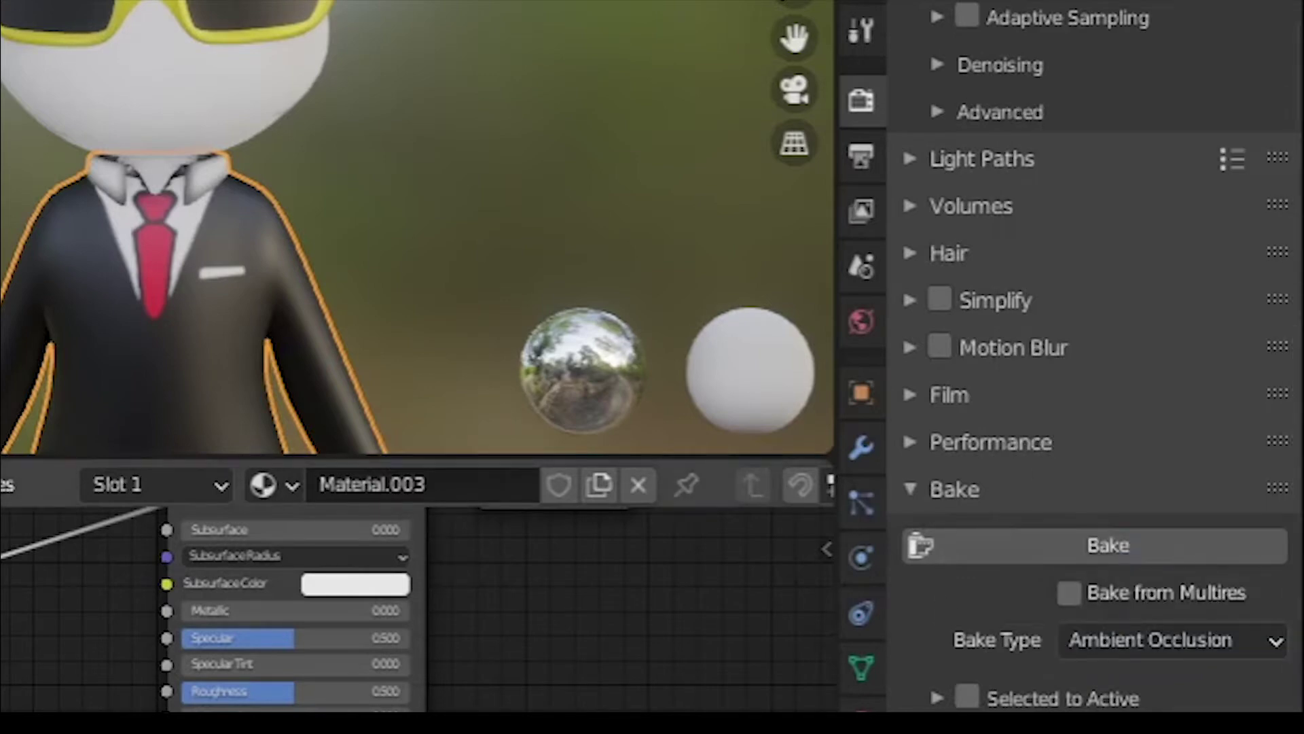
left_click(1155, 639)
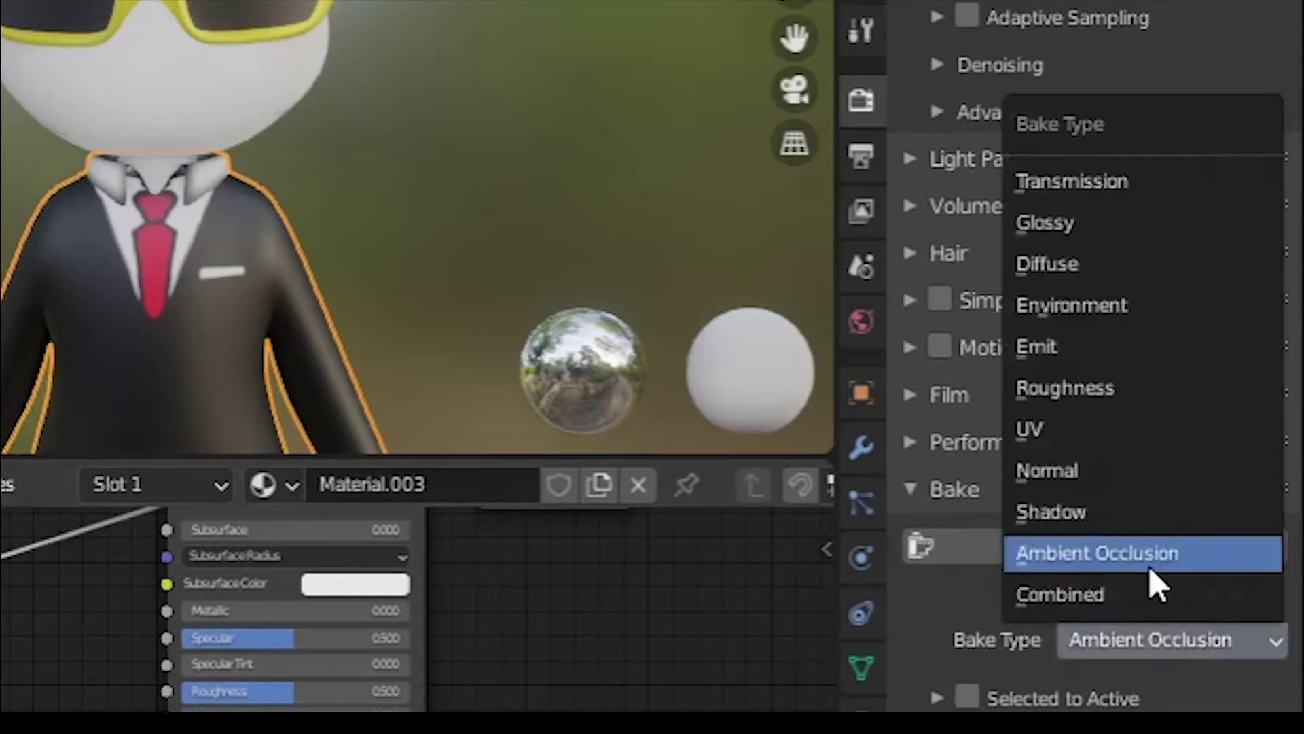
left_click(1149, 566)
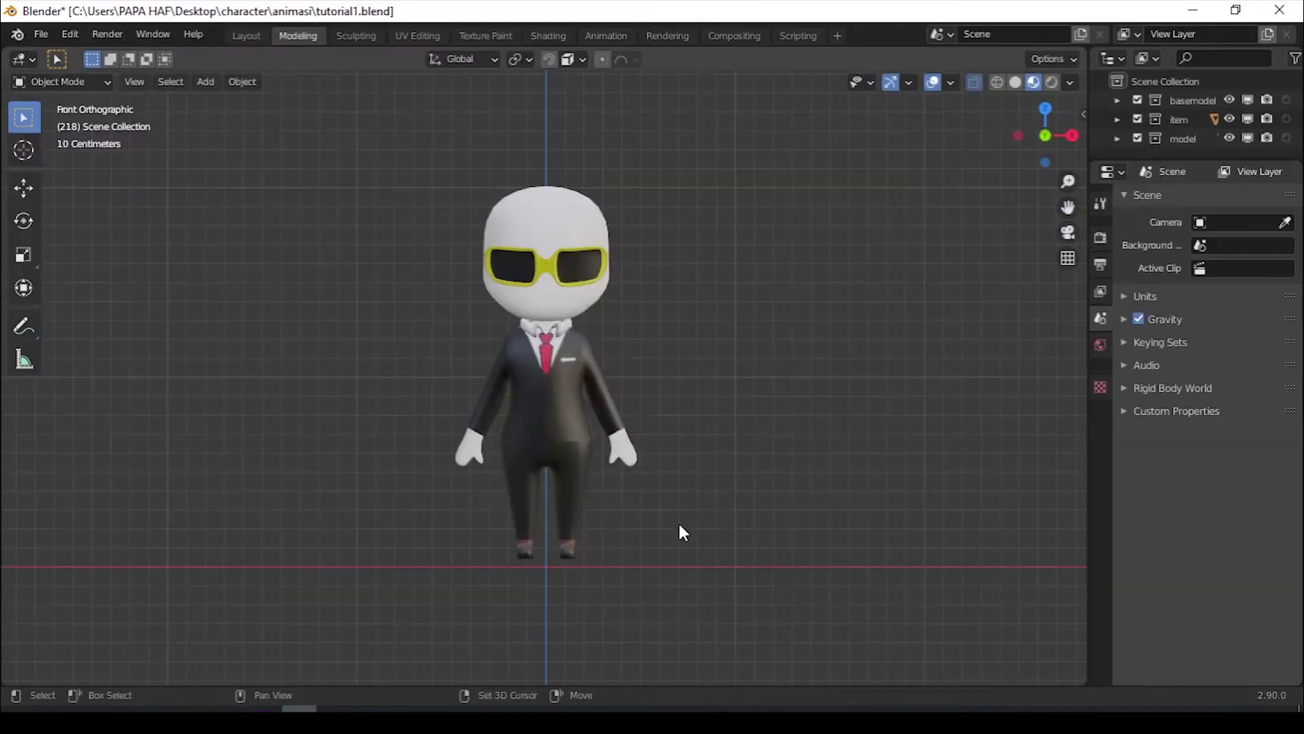
- Add a Basic Human meta-rig, display it in front of the mesh and scale it to about 0.775
key("shift+a")
mouse_move(681, 520)
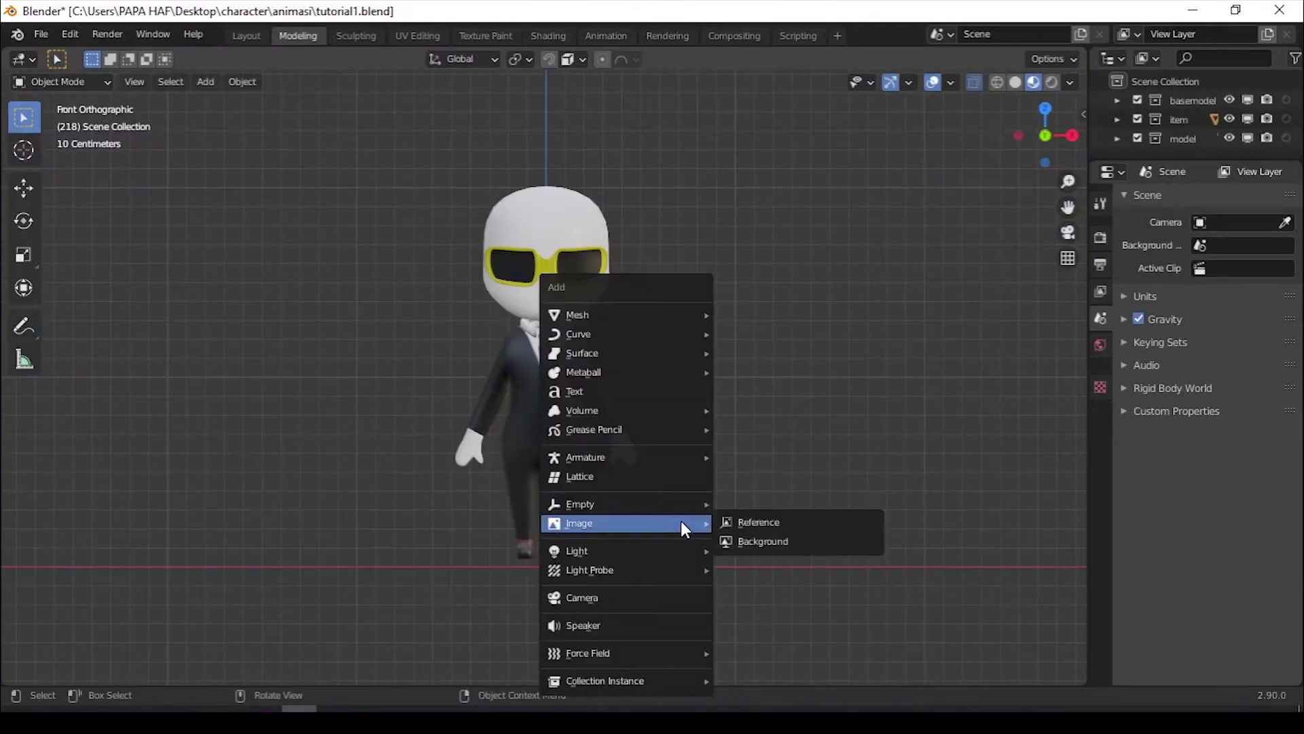
mouse_move(675, 459)
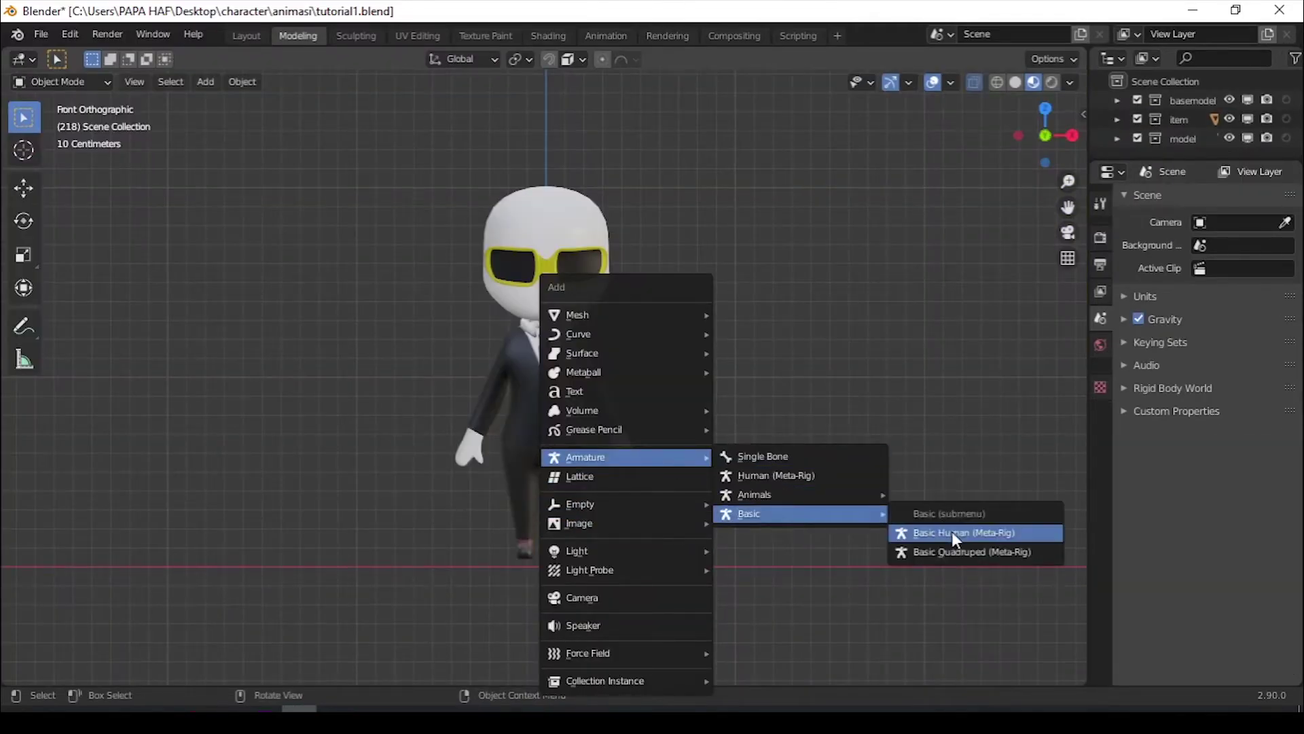
left_click(950, 534)
left_click(1189, 586)
key("s")
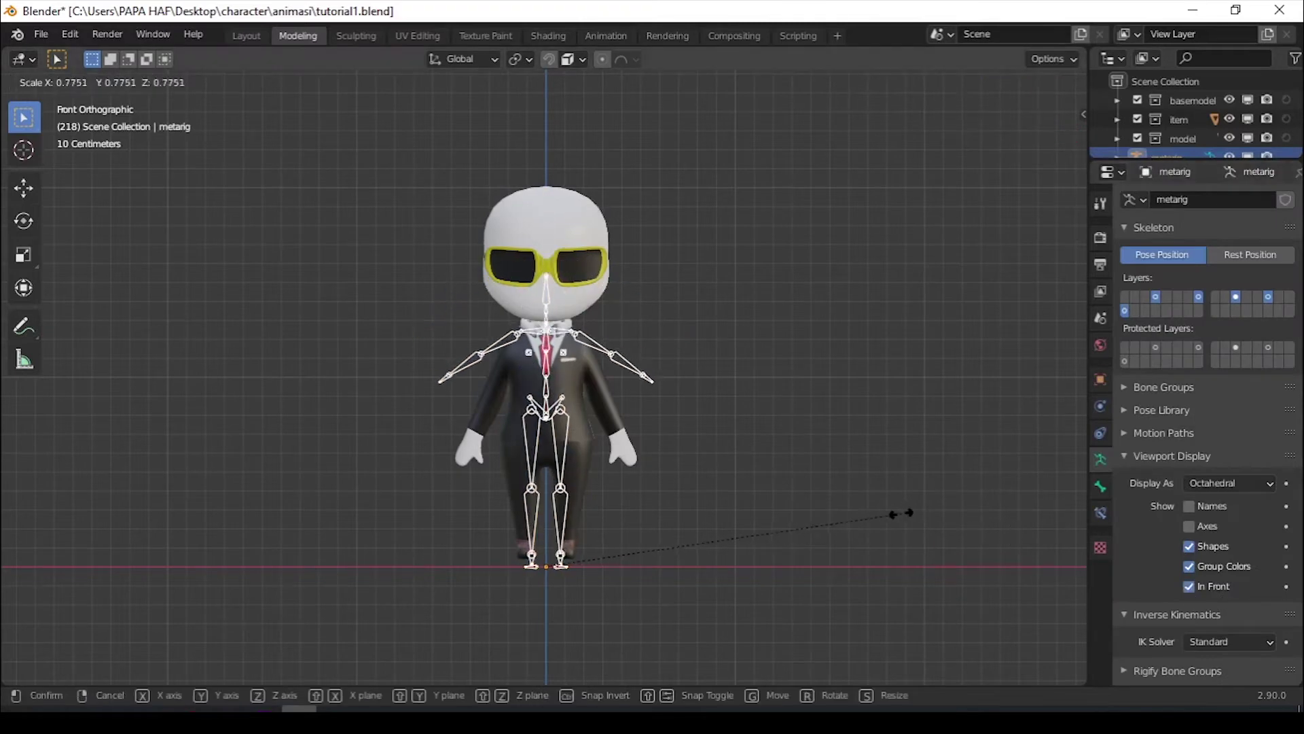
left_click(904, 513)
- Edit the meta-rig with X-Axis Mirror enabled, and move and scale the leg bones to fit the character's legs
scroll(672, 528, "up", 3)
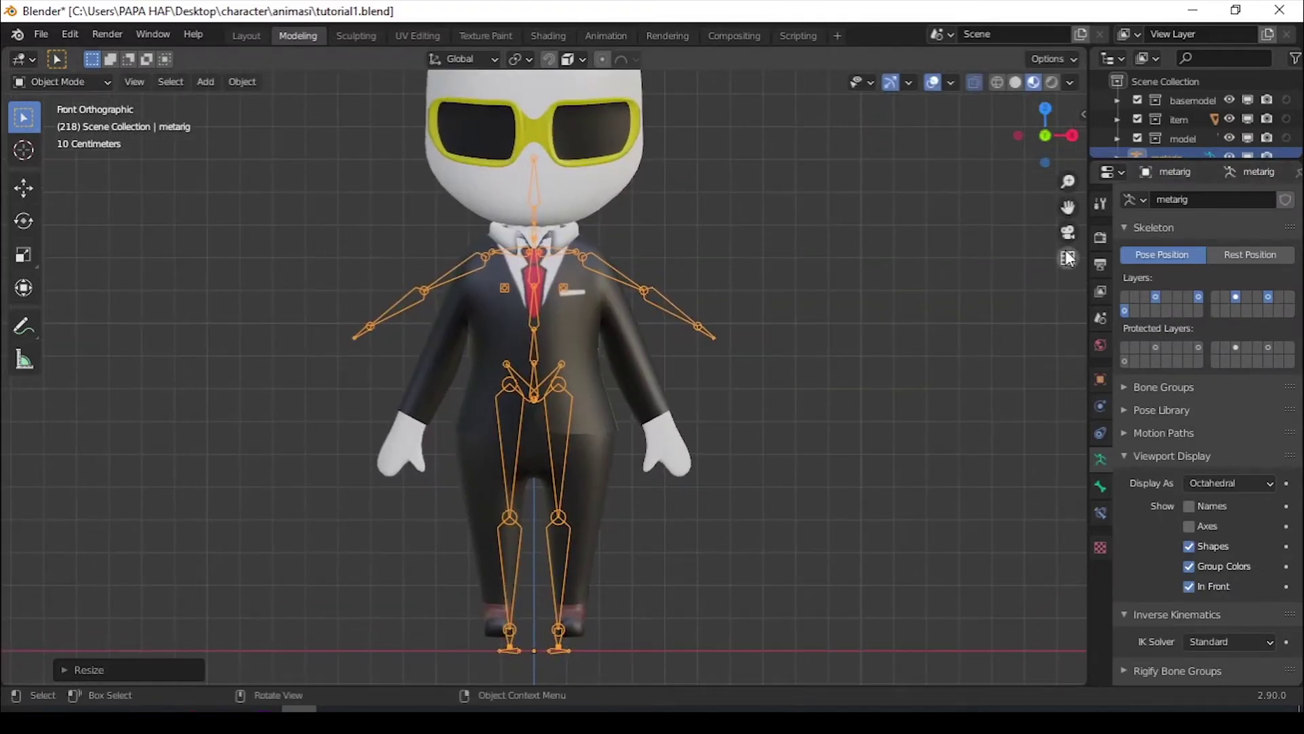
key("n")
left_click(42, 124)
scroll(655, 442, "up", 3)
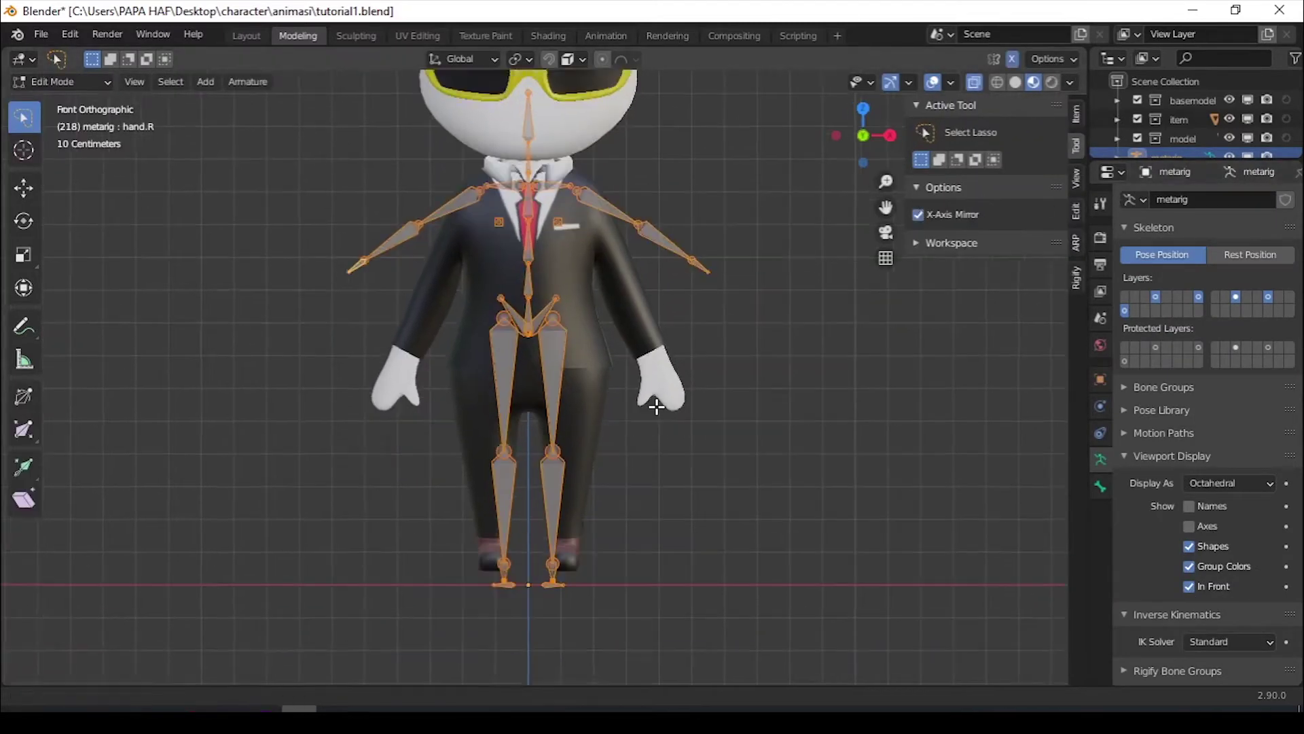
left_click(563, 662, "shift")
middle_click_drag(641, 615, 653, 548, "shift")
left_click_drag(612, 585, 587, 636, "shift")
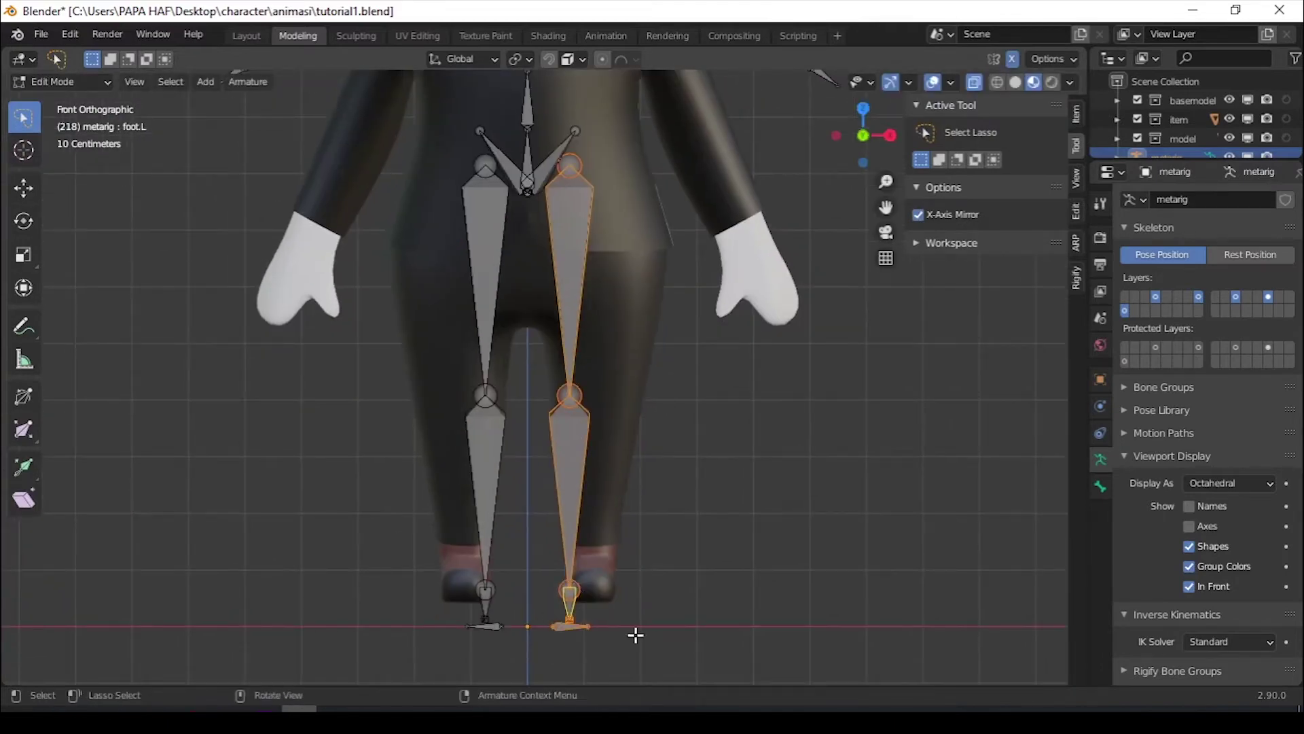
key("g")
left_click(662, 638)
key("s")
left_click(766, 679)
- Reposition the leg and foot bones in side view so they sit inside the leg and shoe
key("KP_3")
scroll(542, 381, "down", 4)
scroll(686, 390, "up", 5)
key("g")
left_click(601, 408)
key("w")
key("w")
left_click_drag(687, 622, 711, 638)
key("g")
key("KP_1")
- Move the hip joints vertically in front view to match the top of the character's legs
left_click(558, 176)
left_click_drag(486, 210, 573, 246, "shift")
key("g")
key("z")
left_click(575, 374)
- Snap the pelvis bone tip and the thigh bone head together using the 3D cursor
middle_click_drag(592, 458, 593, 489, "shift")
left_click_drag(547, 309, 573, 334)
left_click(588, 335)
key("shift+s")
left_click(599, 432)
left_click(564, 327)
key("shift+s")
left_click(577, 232)
- Move the lower spine joint vertically to fit the character's abdomen
scroll(611, 245, "up", 2)
left_click(570, 284)
left_click(566, 397)
key("g")
key("z")
left_click(569, 412)
middle_click_drag(570, 217, 581, 500, "shift")
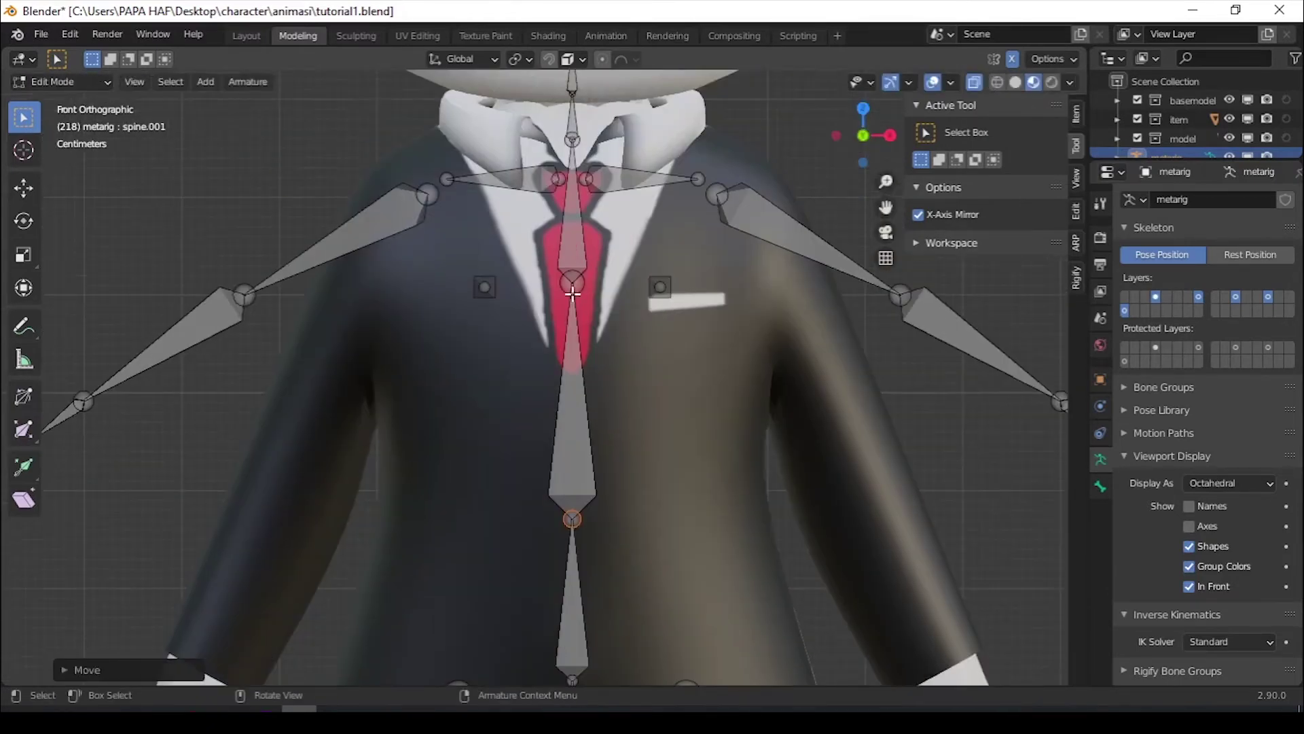
- Lower the chest spine joint along Z to the tip of the tie
left_click(575, 284)
key("g")
key("z")
left_click(596, 321)
key("g")
key("z")
left_click(595, 322)
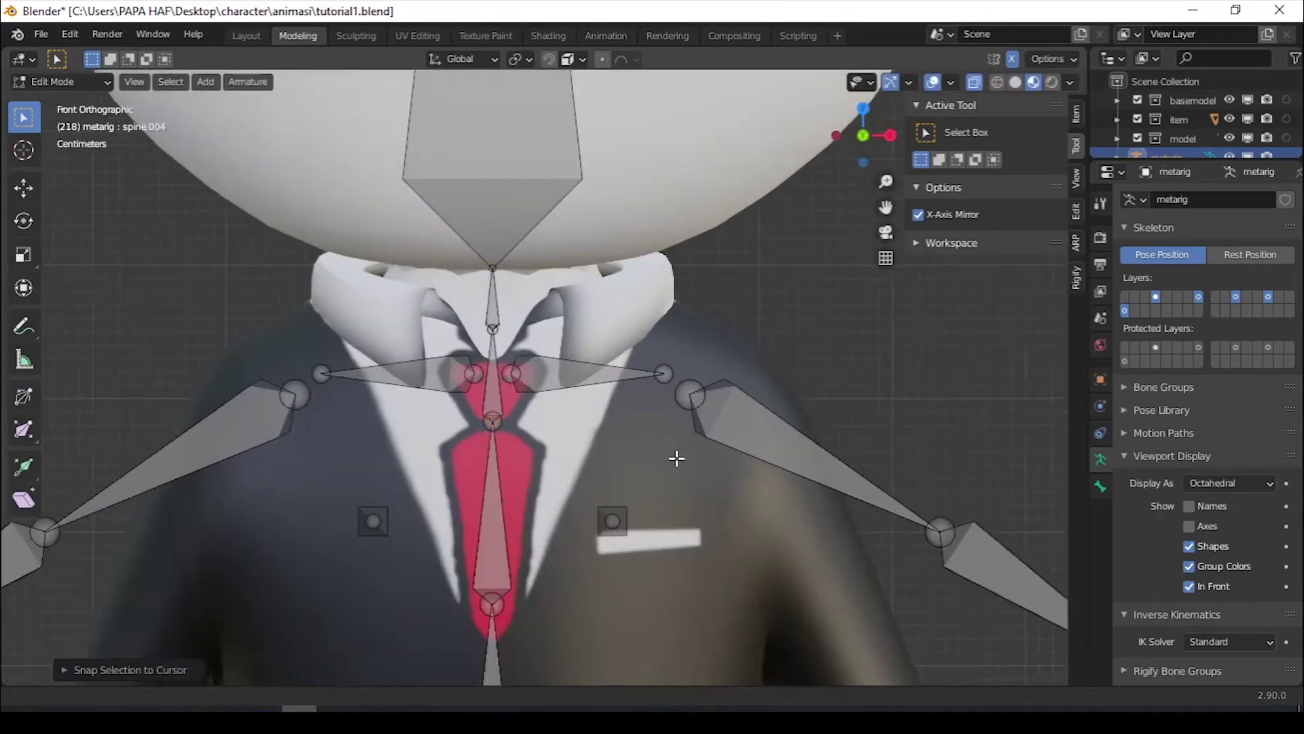
- Rotate the arm bones down so they follow the jacket sleeves
key("KP_7")
middle_click_drag(710, 373, 625, 252)
scroll(631, 326, "down", 3)
key("KP_1")
scroll(655, 340, "up", 3)
scroll(656, 340, "down", 5)
key("r")
left_click(693, 582)
- Move the hand and arm joints to fit inside the character's arms and hands, and finish editing the meta-rig
key("g")
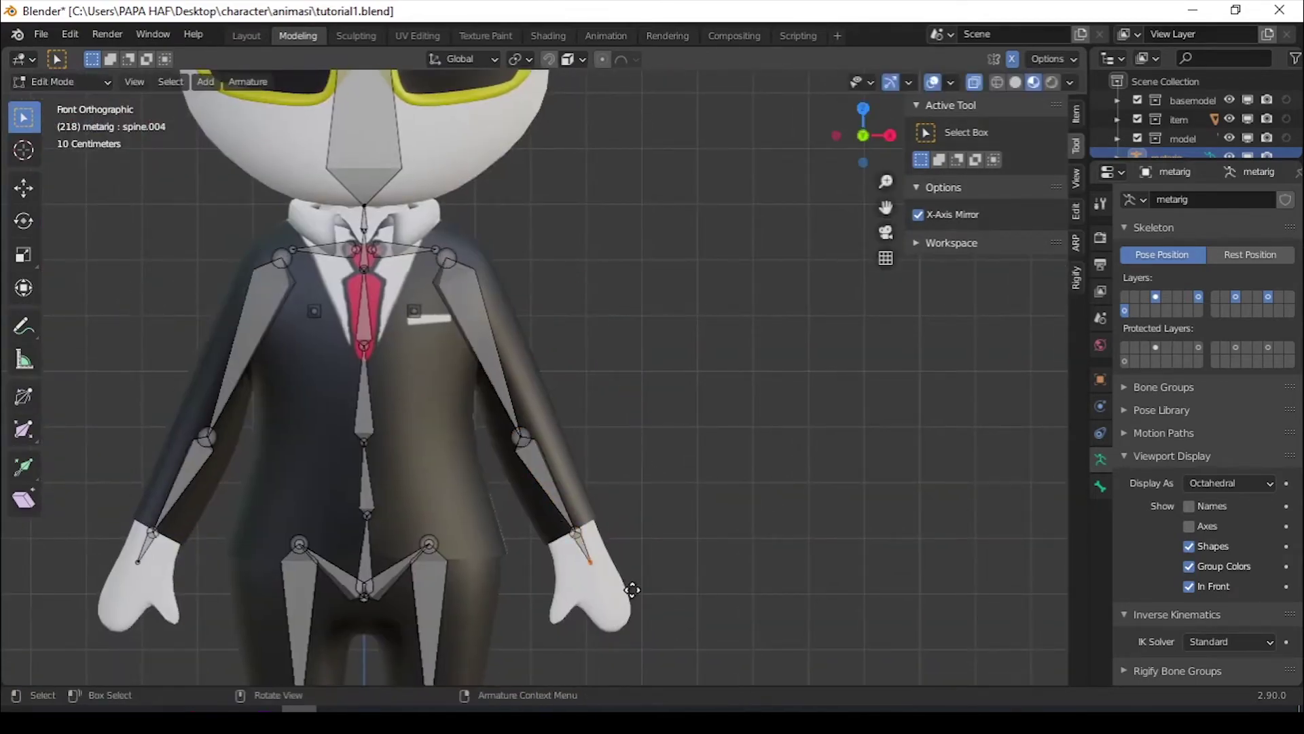
left_click(591, 577)
key("g")
key("g")
left_click(622, 471)
middle_click_drag(623, 472, 791, 241)
key("KP_1")
key("Tab")
- Delete the meta-rig and keep only the generated control rig
scroll(926, 326, "down", 5)
left_click_drag(324, 168, 751, 588)
scroll(1209, 543, "down", 5)
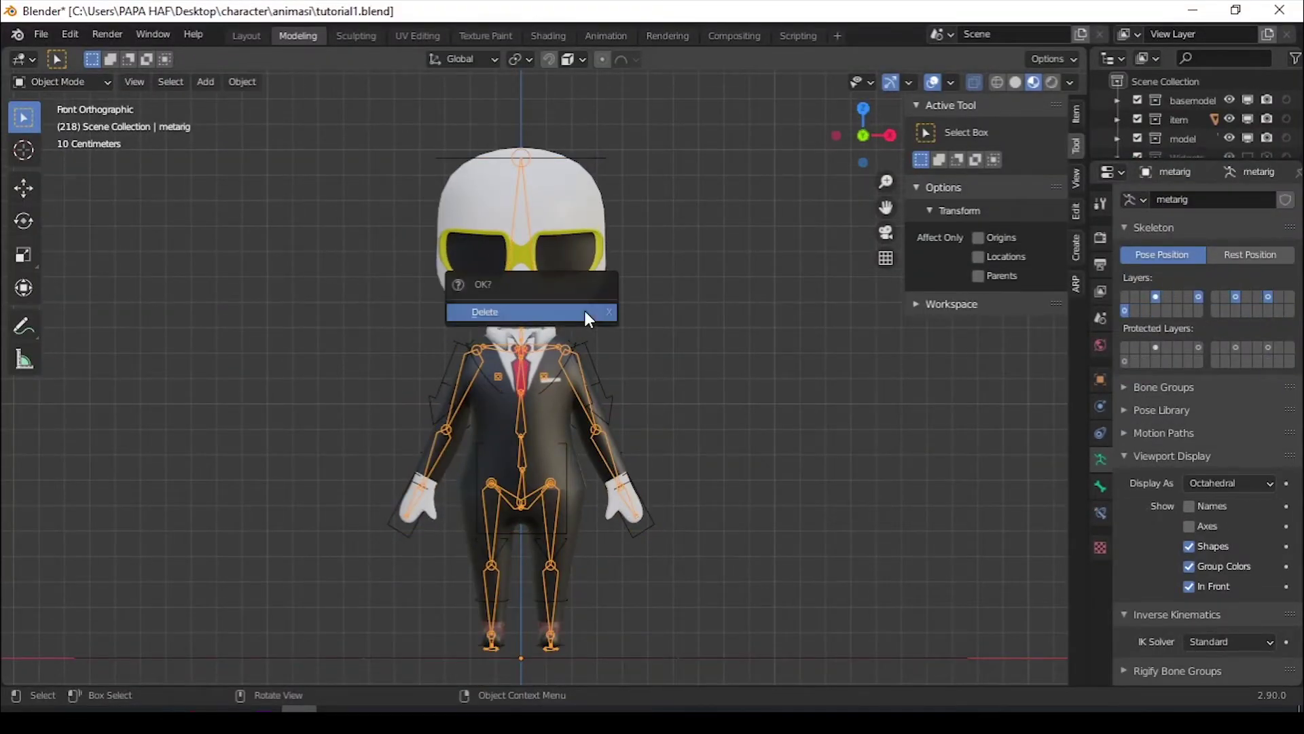
left_click(584, 312)
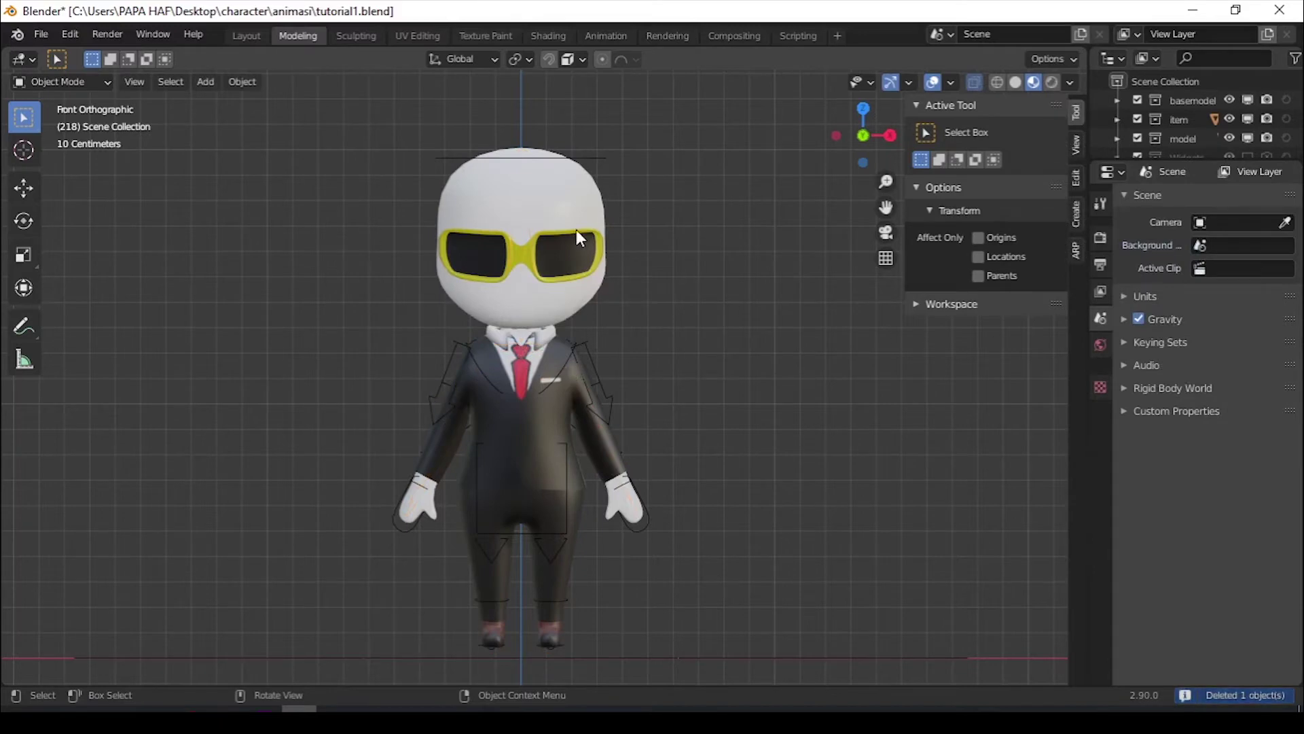
- Display the generated rig in front of the mesh and parent the character meshes to it with automatic weights
left_click(589, 163)
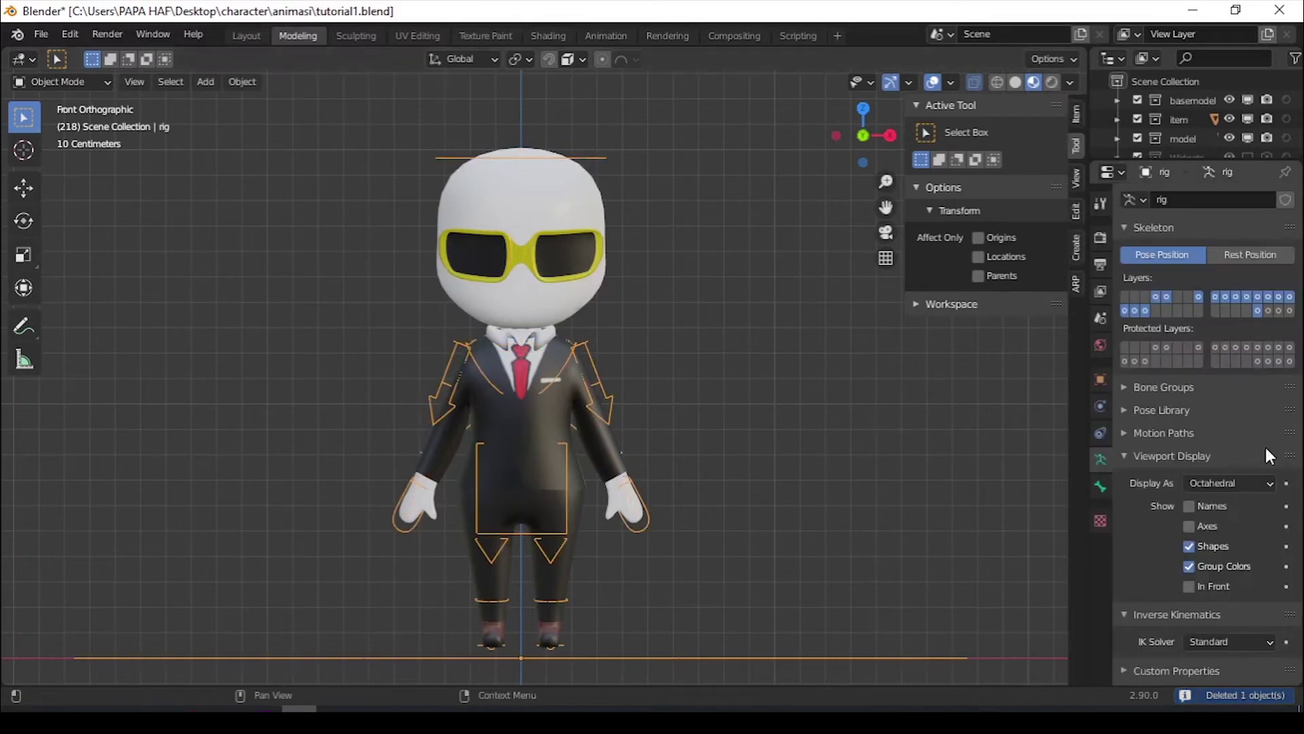
left_click(1188, 585)
middle_click_drag(713, 459, 353, 152)
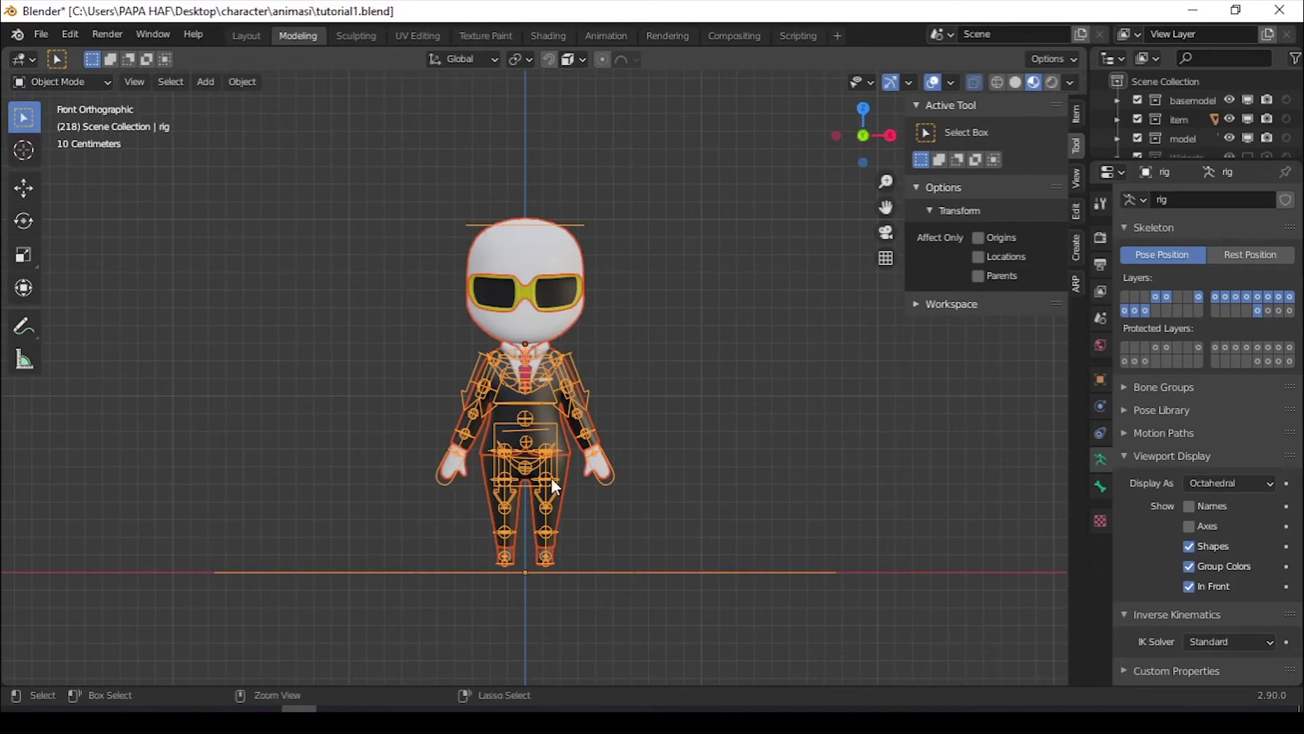
key("ctrl+p")
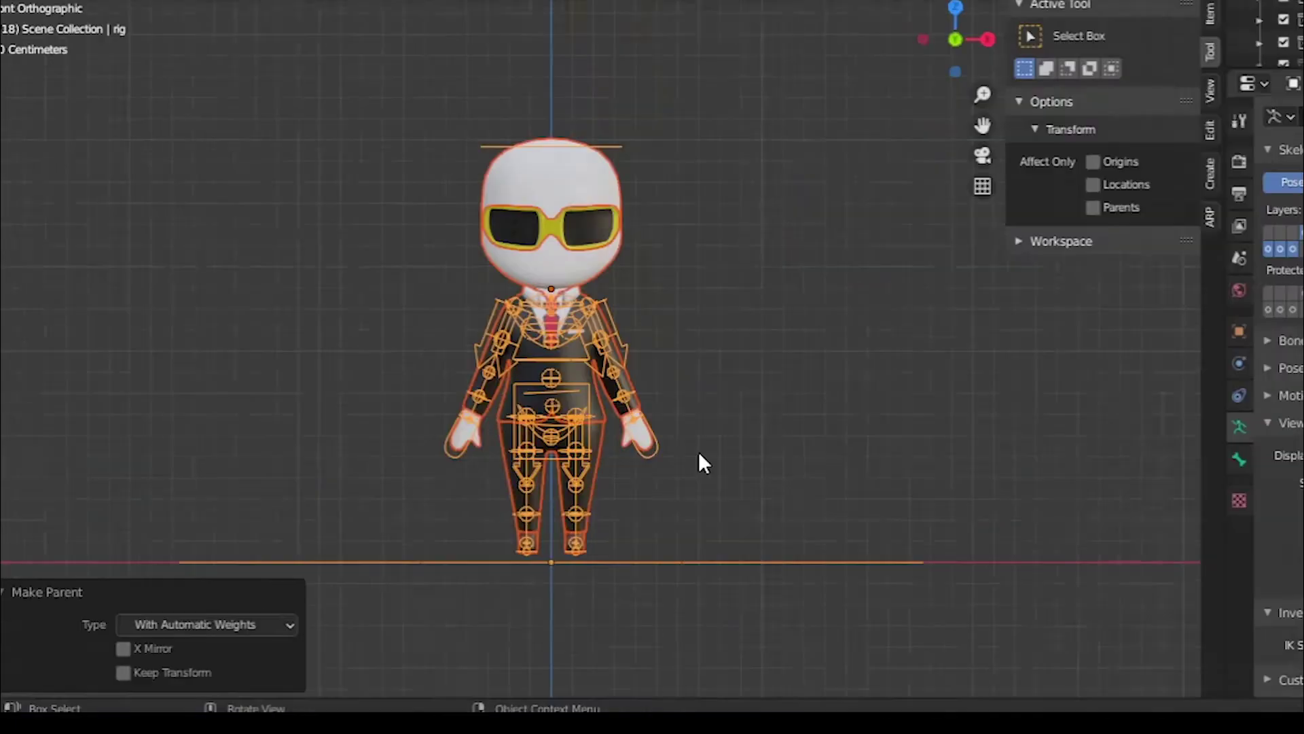
- Put the generated control rig into Pose Mode with the character's legs and feet in view
scroll(743, 423, "up", 3)
left_click(744, 423)
key("KP_3")
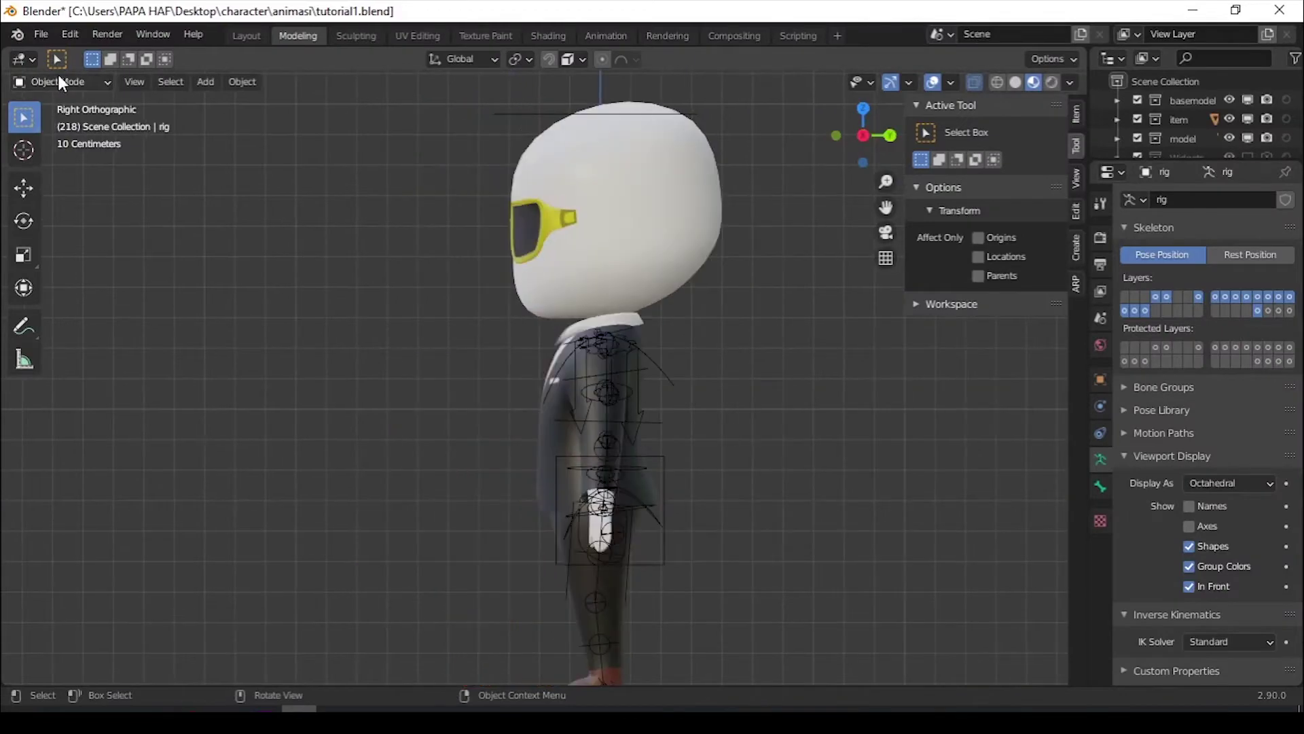
left_click(71, 144)
middle_click_drag(524, 345, 573, 539)
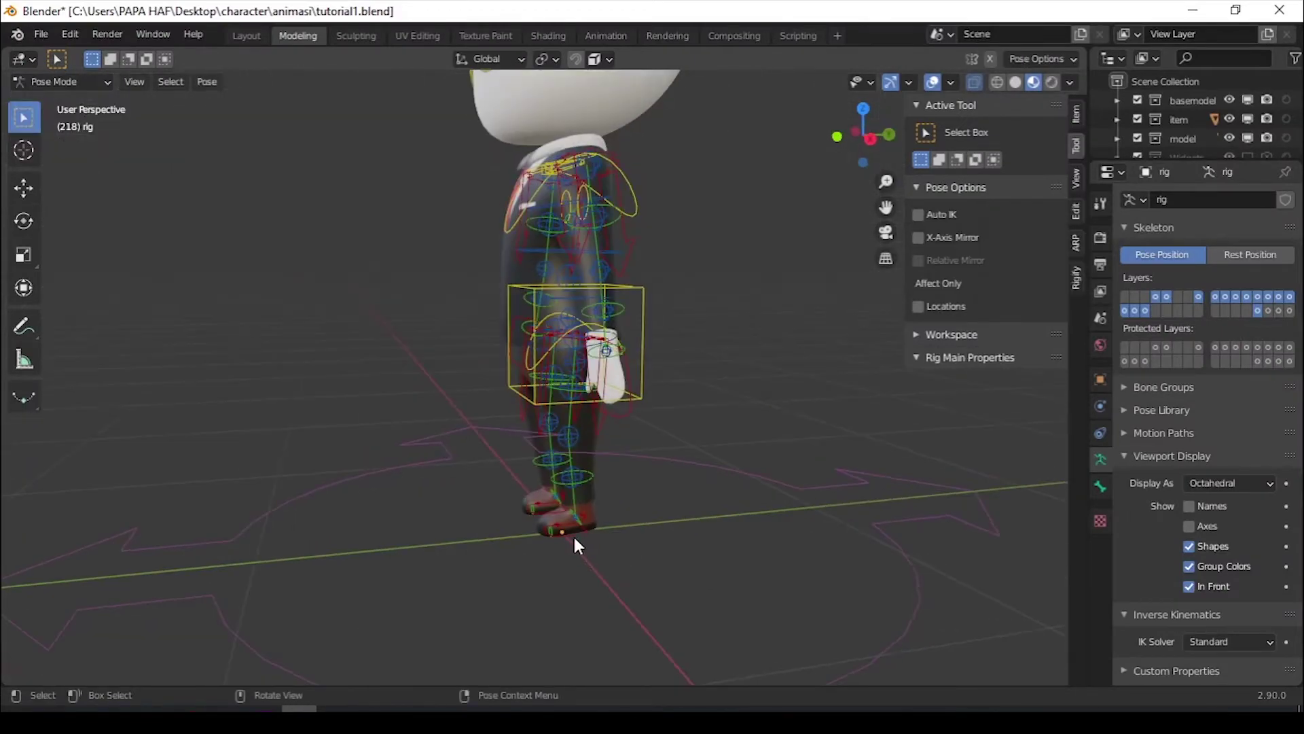
- Try raising both foot controls to test how the character's legs bend
left_click(574, 537)
key("g")
left_click(486, 496)
middle_click_drag(486, 496, 451, 525)
left_click(452, 527)
key("g")
left_click(410, 488)
- Try lifting both hand IK controls outward to test how the arms and sleeves deform
left_click(613, 358)
key("g")
left_click(684, 249)
left_click(344, 377)
key("g")
left_click(277, 239)
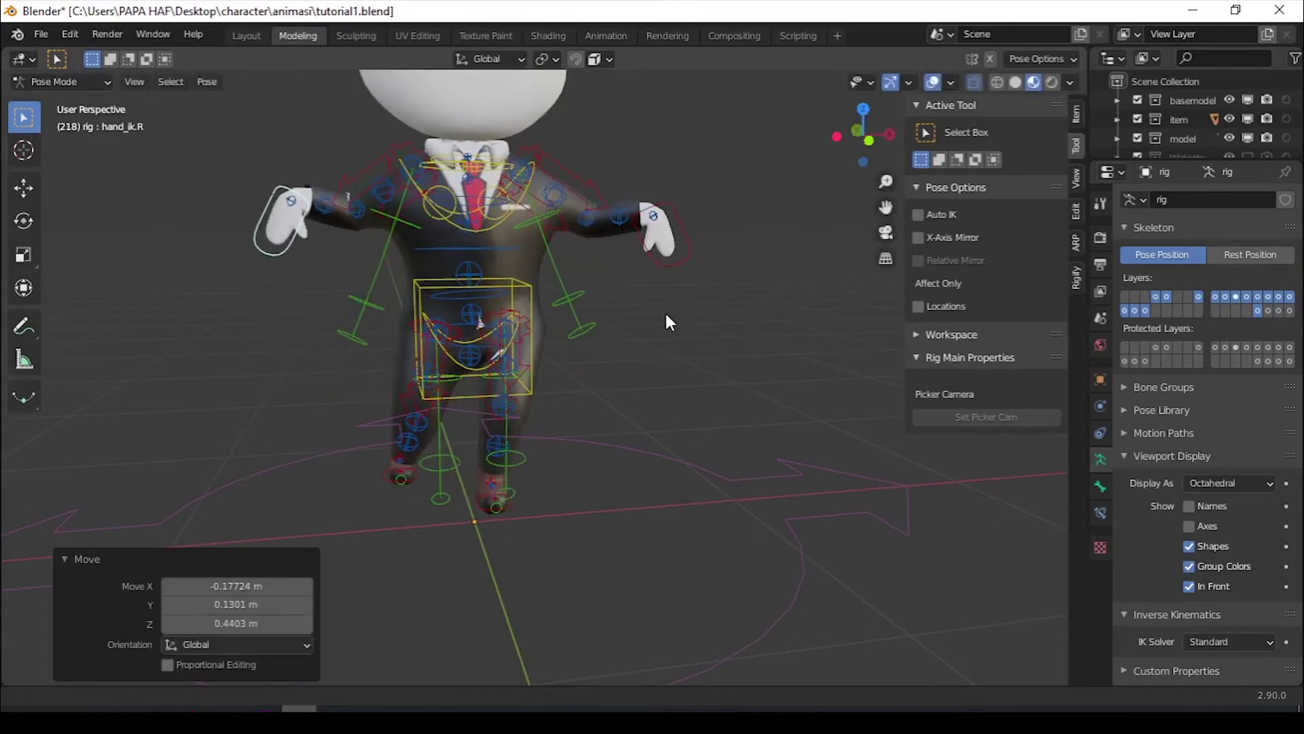
- Set the animation end frame to 20 in the Animation workspace and clear the location of all pose bones
scroll(679, 346, "down", 3)
left_click(606, 36)
double_click(1019, 510)
type("20")
key("Return")
key("a")
key("alt+g")
scroll(903, 181, "up", 3)
- In side view, move one foot control forward and the other backward, rotating the rear foot to form a walking stride
left_click(1060, 137)
scroll(776, 272, "up", 2)
left_click(761, 410)
key("g")
left_click(631, 343)
left_click(766, 410)
key("g")
left_click(878, 385)
key("r")
left_click(907, 378)
- Pose the arms for the stride by moving one hand control forward and the right hand control backward
left_click(642, 342)
middle_click_drag(776, 239, 764, 299, "shift")
left_click(1060, 136)
left_click(904, 357)
left_click(1059, 136)
key("g")
left_click(645, 326)
left_click(1059, 136)
left_click(1060, 136)
scroll(791, 343, "up", 3)
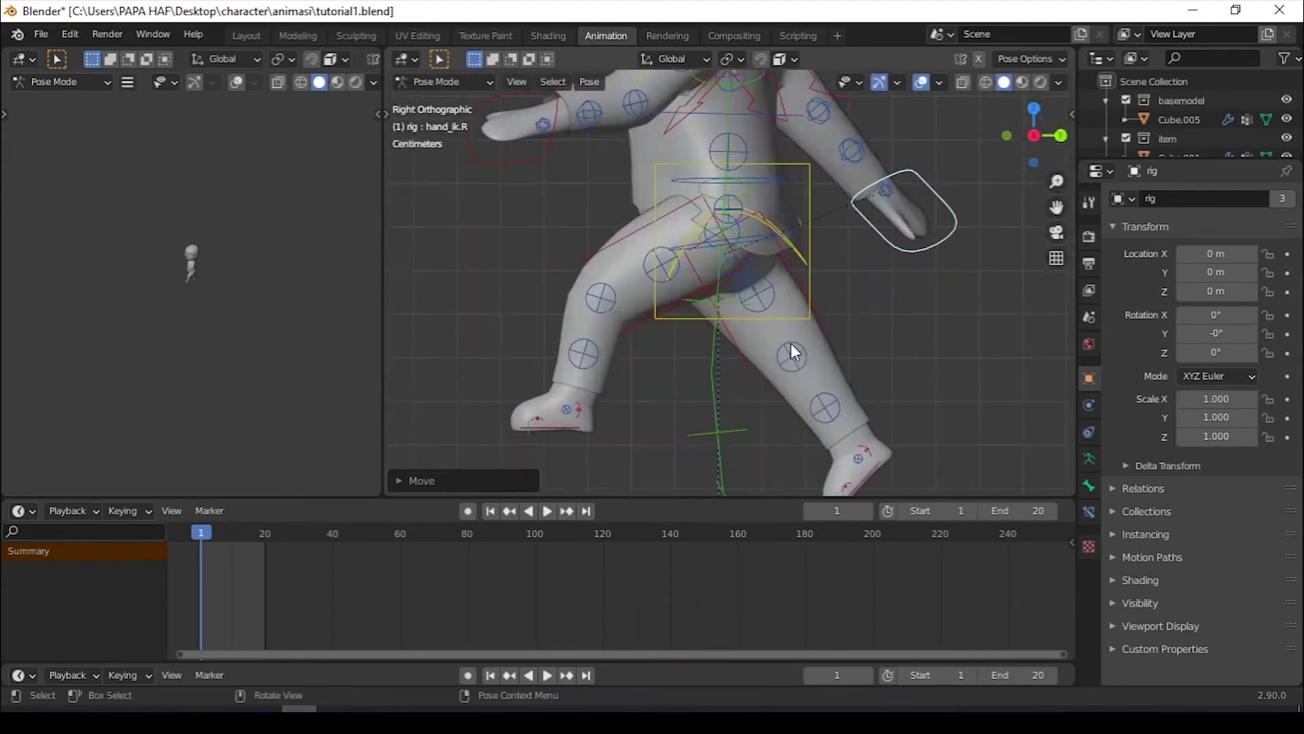
- Adjust the rear foot and torso controls to refine the stride pose
scroll(790, 344, "down", 6)
scroll(776, 368, "up", 3)
left_click(809, 467)
key("g")
left_click(818, 448)
left_click(730, 372)
key("g")
scroll(812, 417, "down", 1)
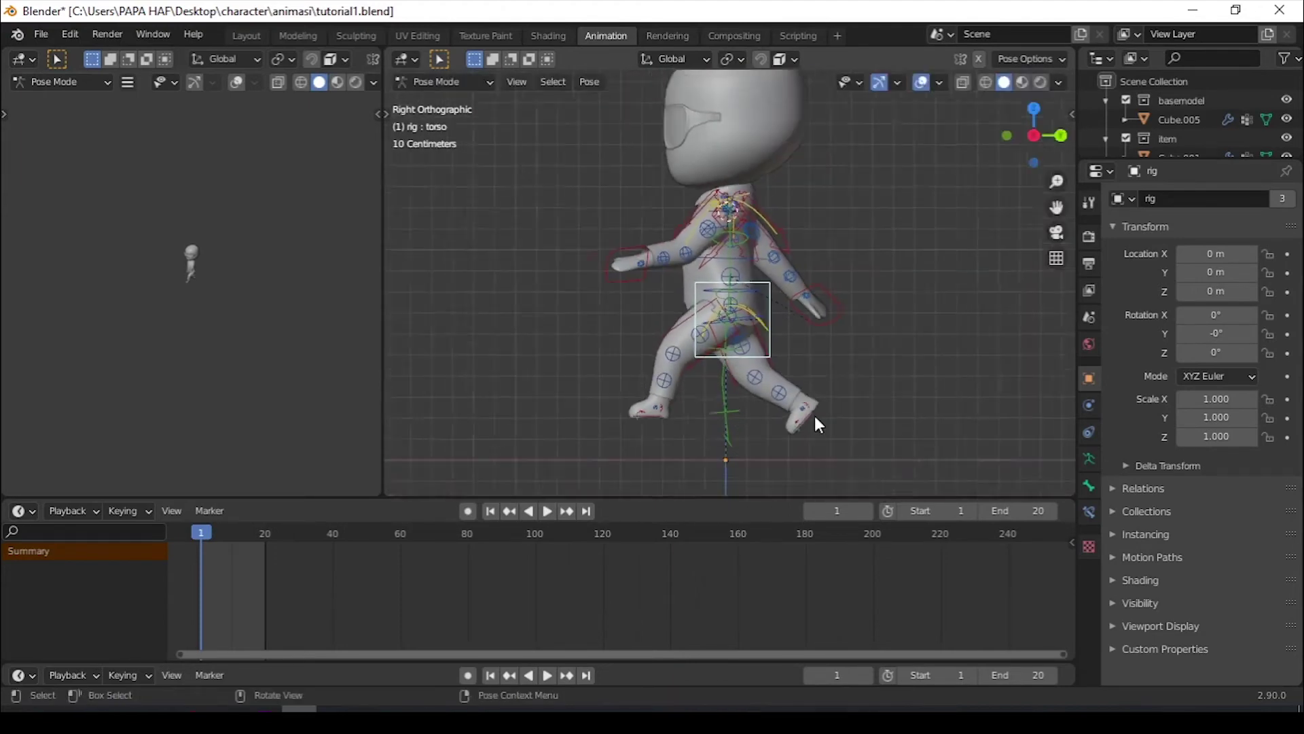
scroll(817, 425, "down", 1)
- Insert a Location & Rotation keyframe on all rig bones at frame 1
key("a")
key("i")
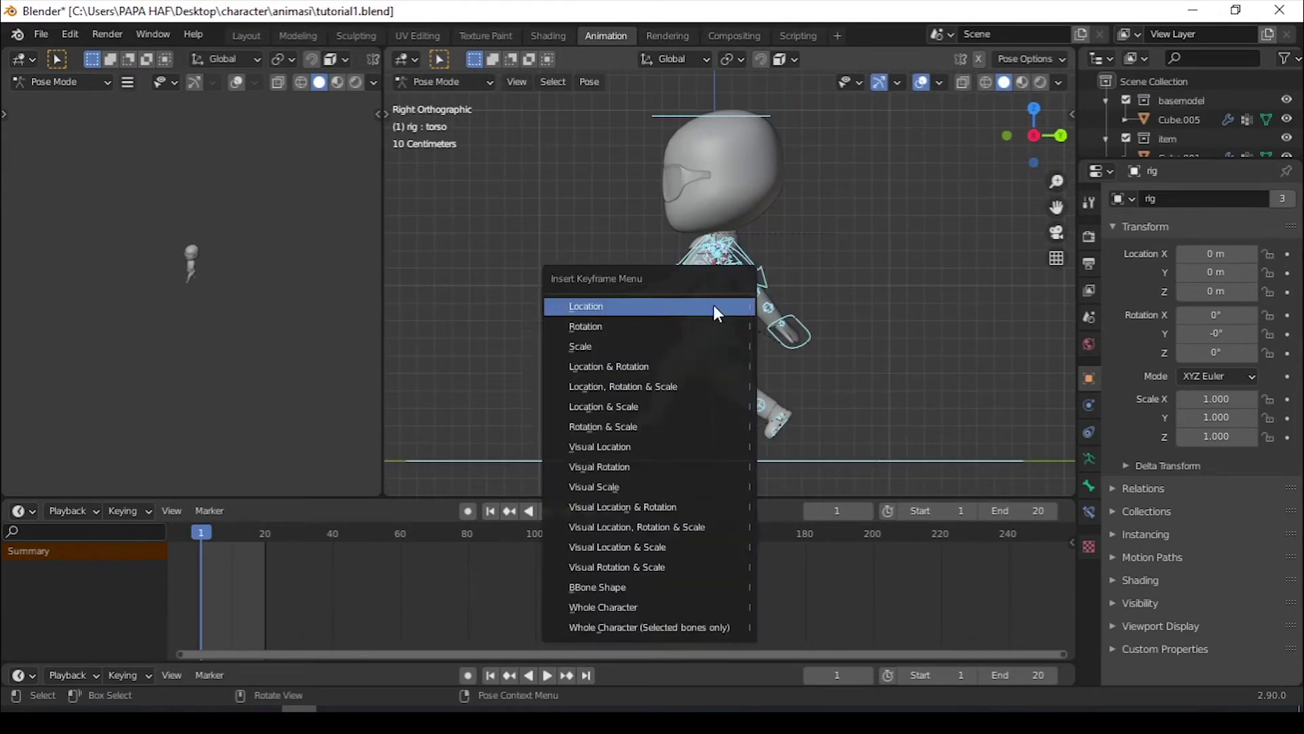
left_click(630, 373)
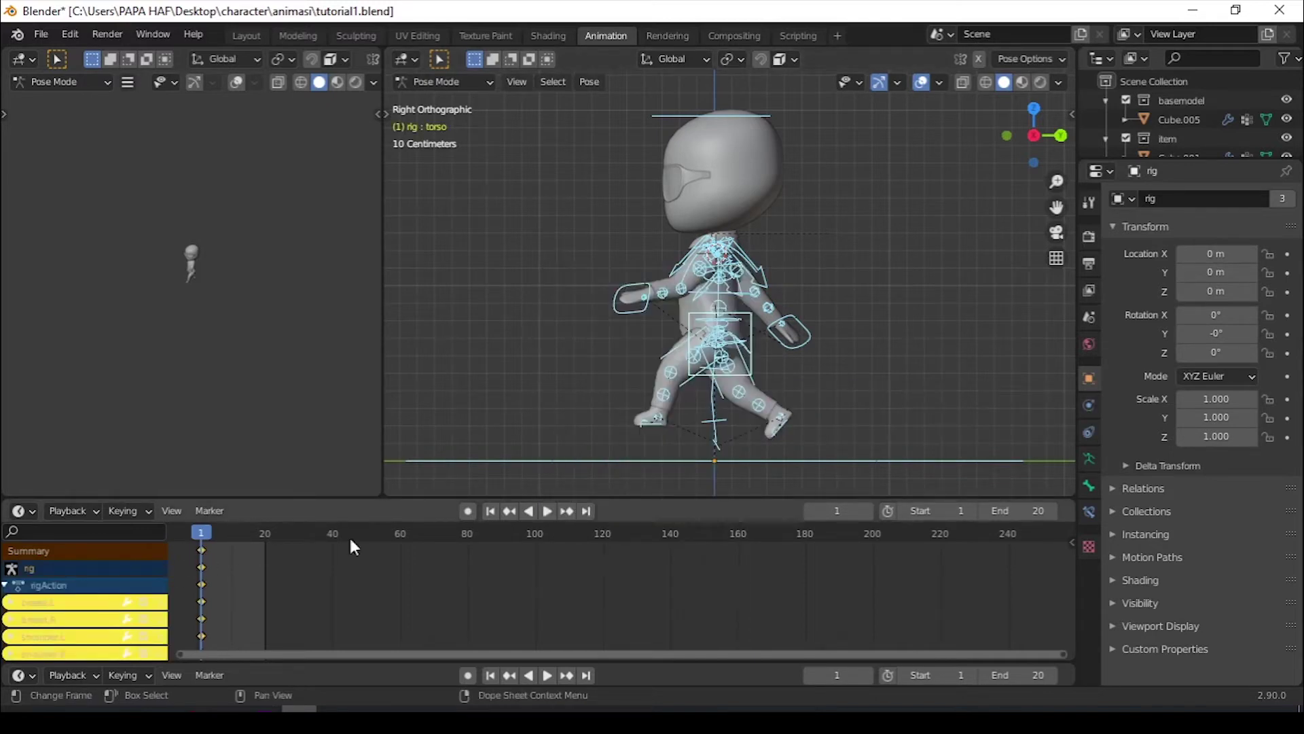
- Paste the frame 1 keyframes at frame 30 and paste them mirrored at frame 15 to complete the walk cycle
left_click_drag(201, 535, 300, 529)
key("ctrl+v")
key("space")
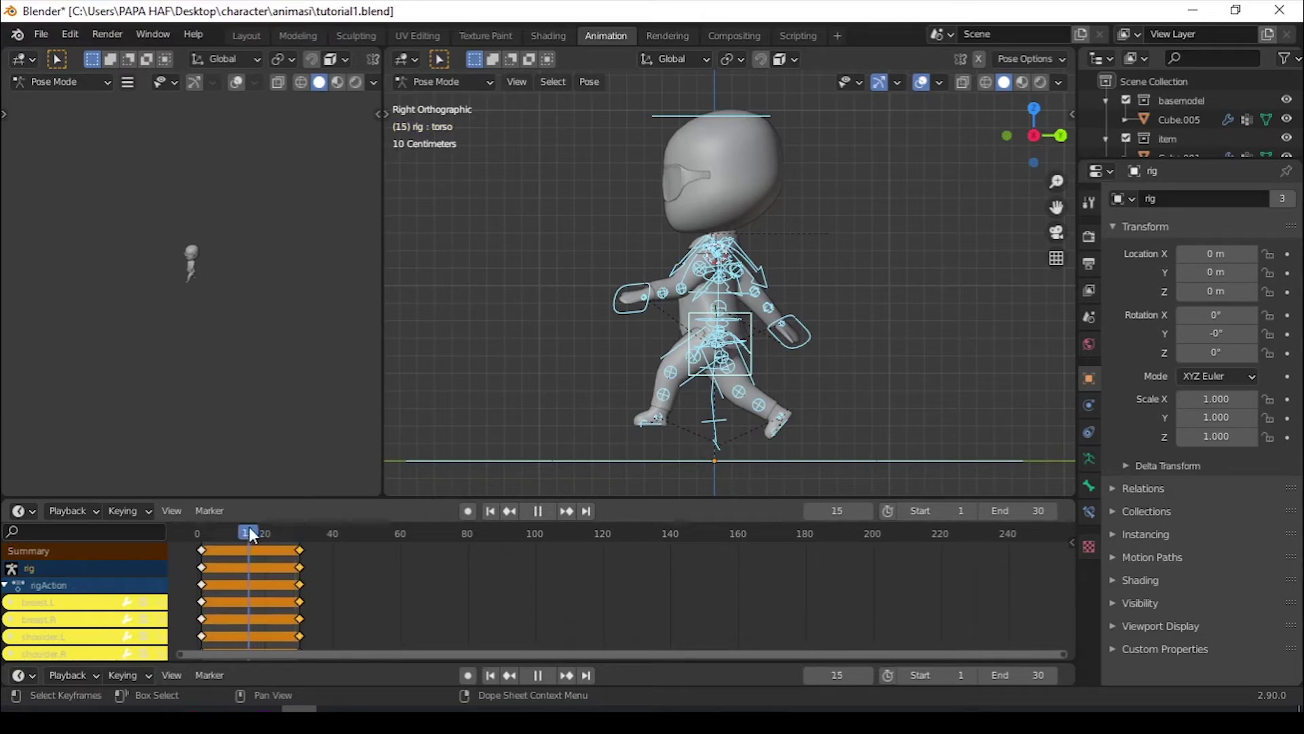
key("ctrl+shift+v")
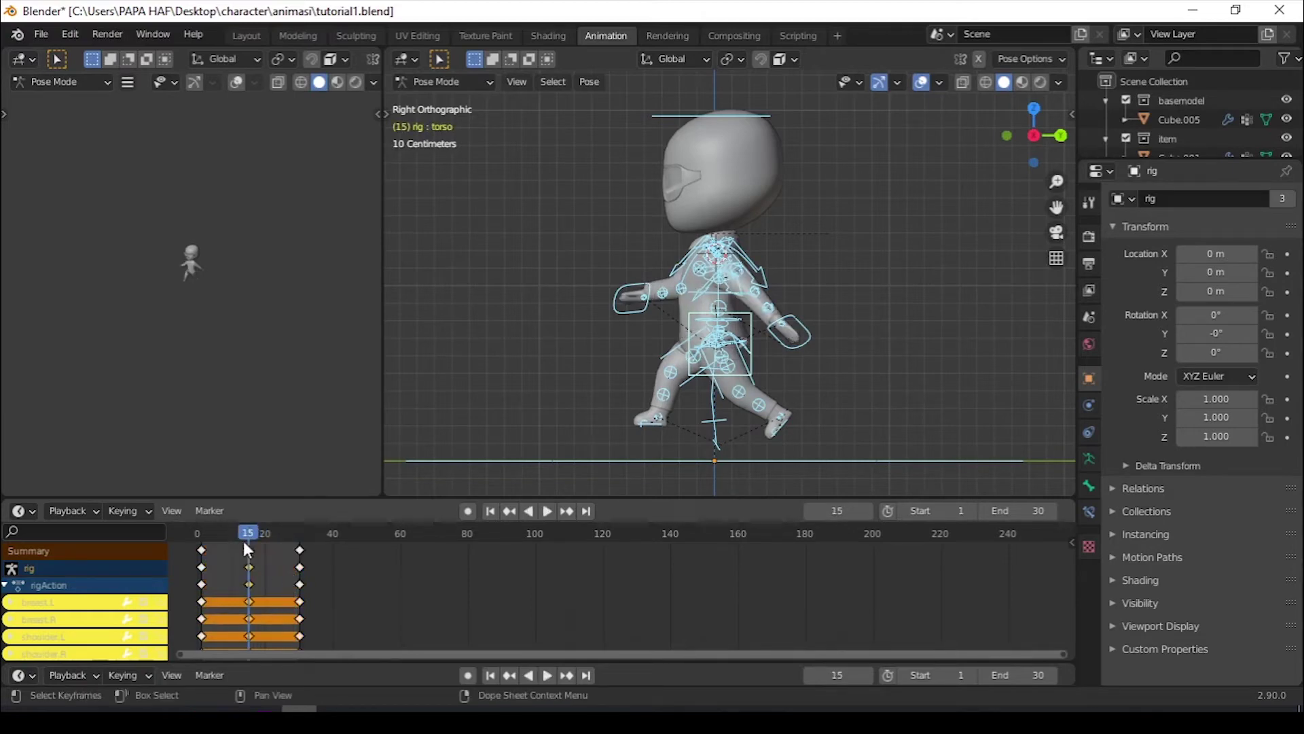
- Play the walk cycle from frame 1 and inspect the character's movement from several angles
left_click_drag(247, 531, 201, 534)
key("space")
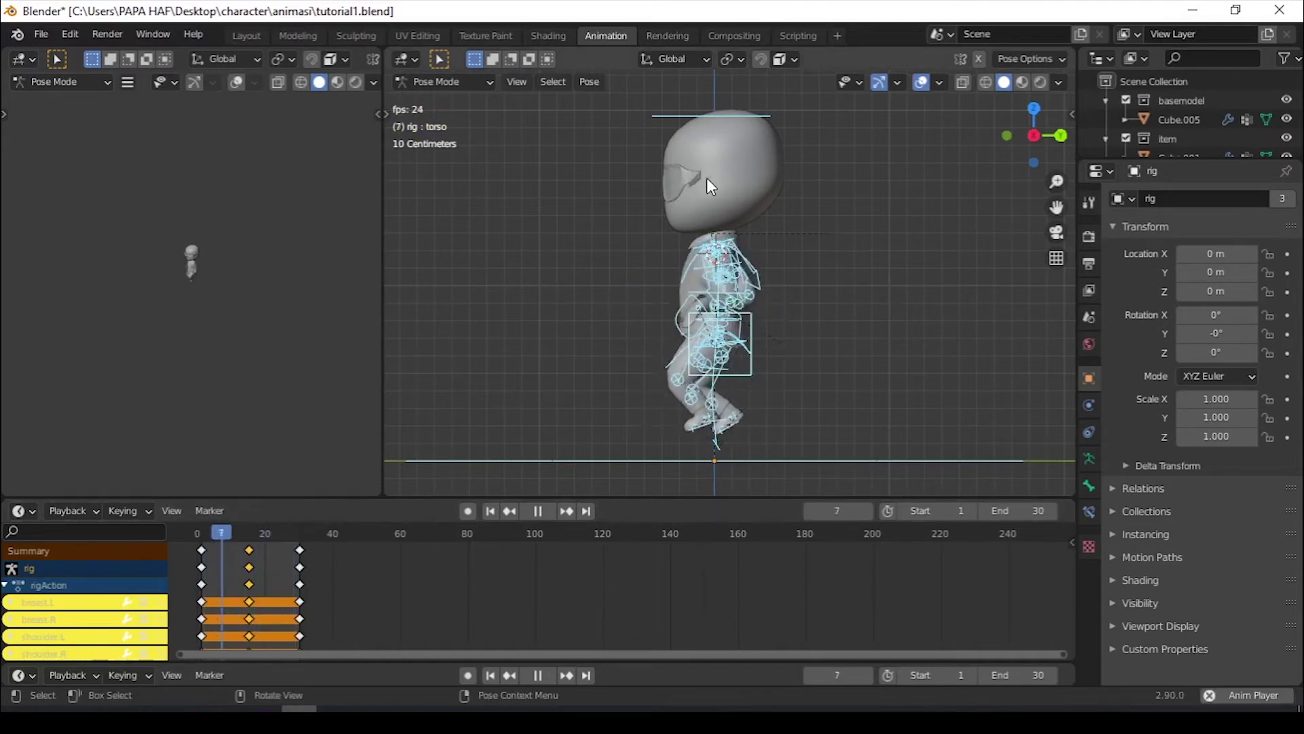
middle_click_drag(706, 177, 931, 226)
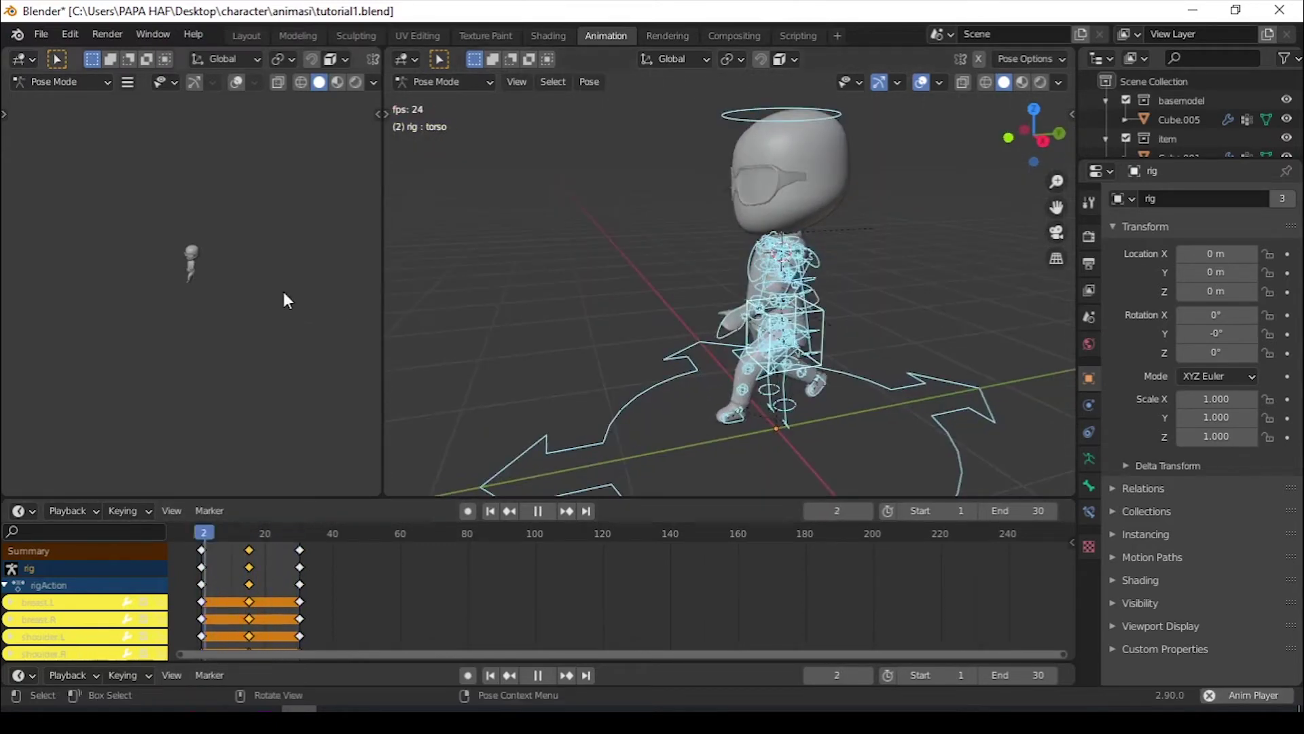
scroll(197, 202, "up", 8)
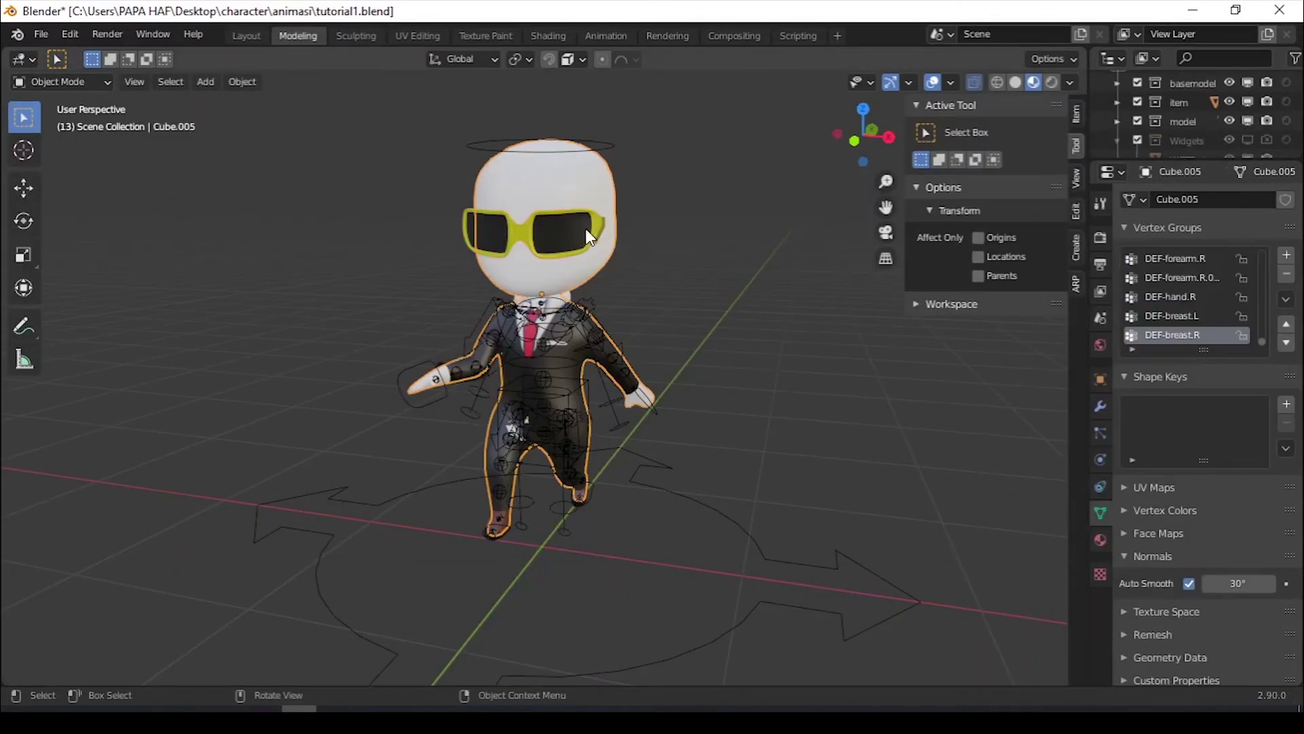
- Switch the glasses mesh to Weight Paint mode and bring it close in view
middle_click_drag(578, 244, 571, 244)
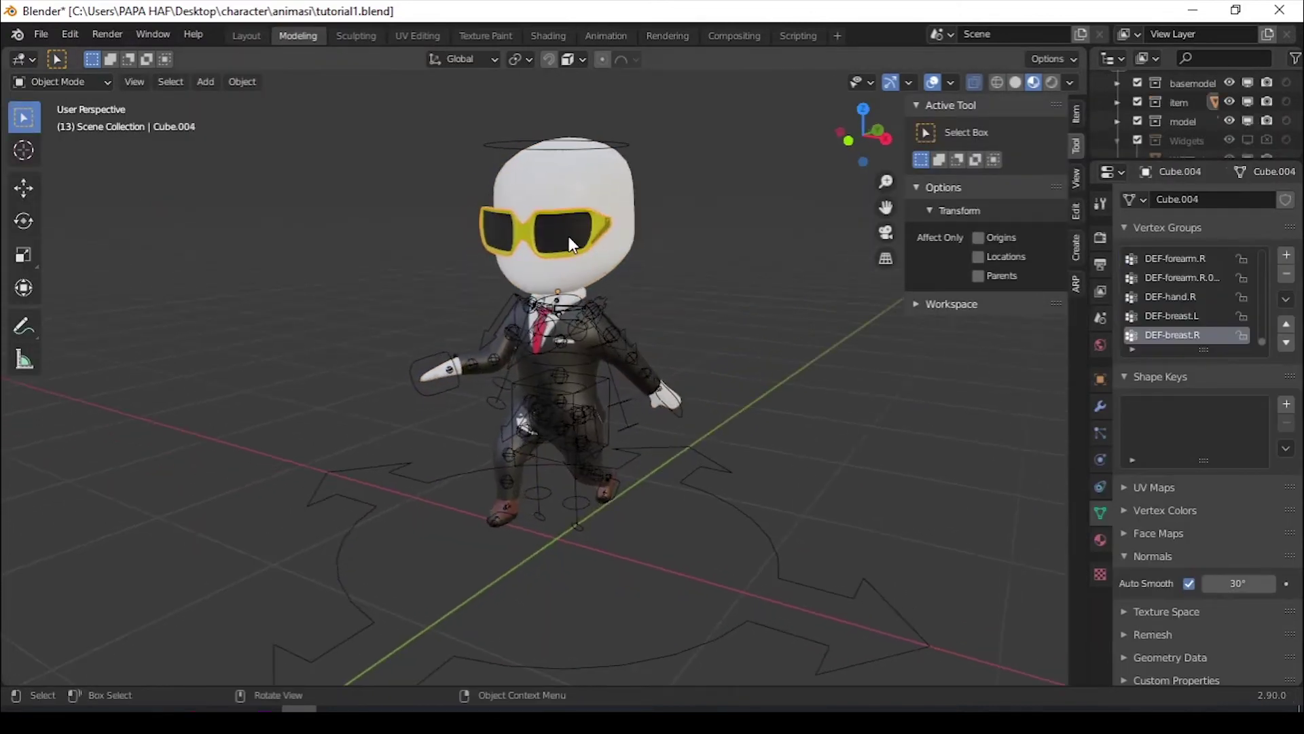
left_click(93, 83)
left_click(80, 182)
scroll(575, 301, "up", 4)
mouse_move(560, 292)
middle_mouse_down()
mouse_move(468, 365)
mouse_move(475, 319)
middle_mouse_up()
scroll(1232, 319, "up", 2)
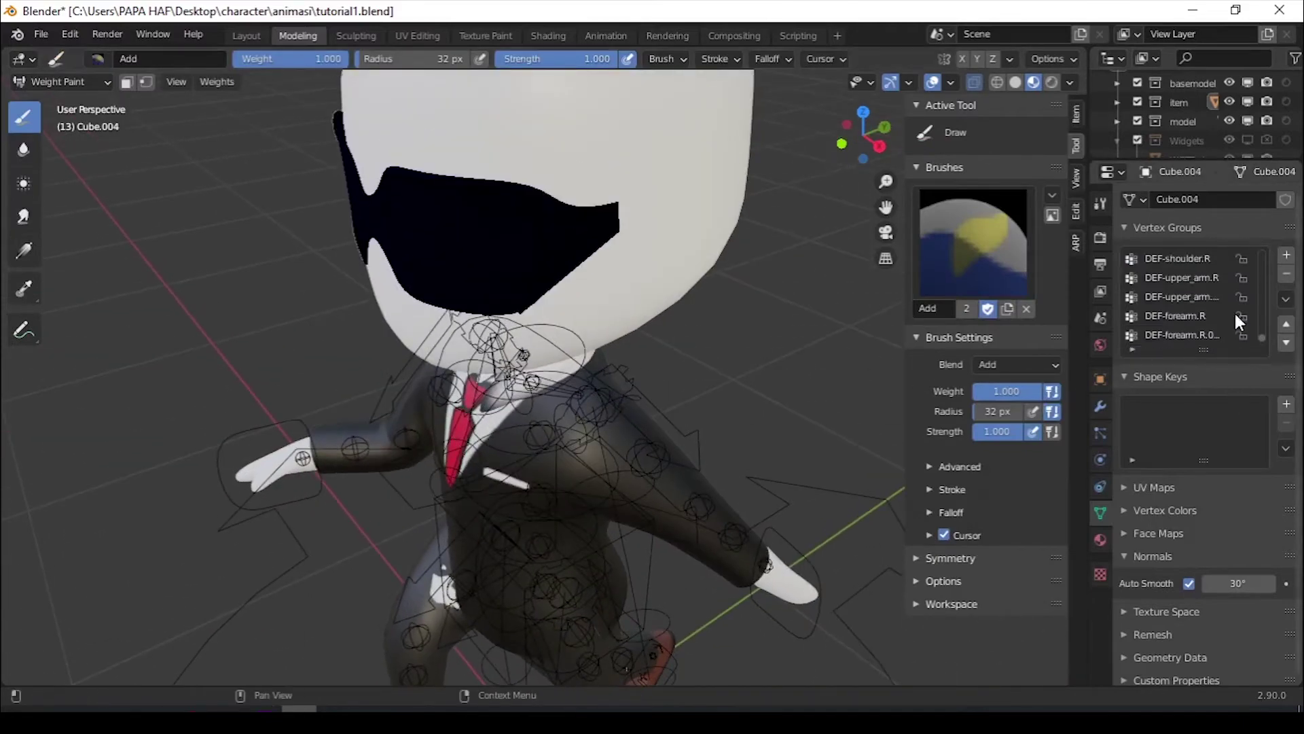
- Paint the whole glasses mesh with weight 1.000 in the DEF-spine.006 vertex group
scroll(1244, 303, "up", 20)
left_click(1167, 279)
left_click(1161, 261)
scroll(1190, 266, "up", 15)
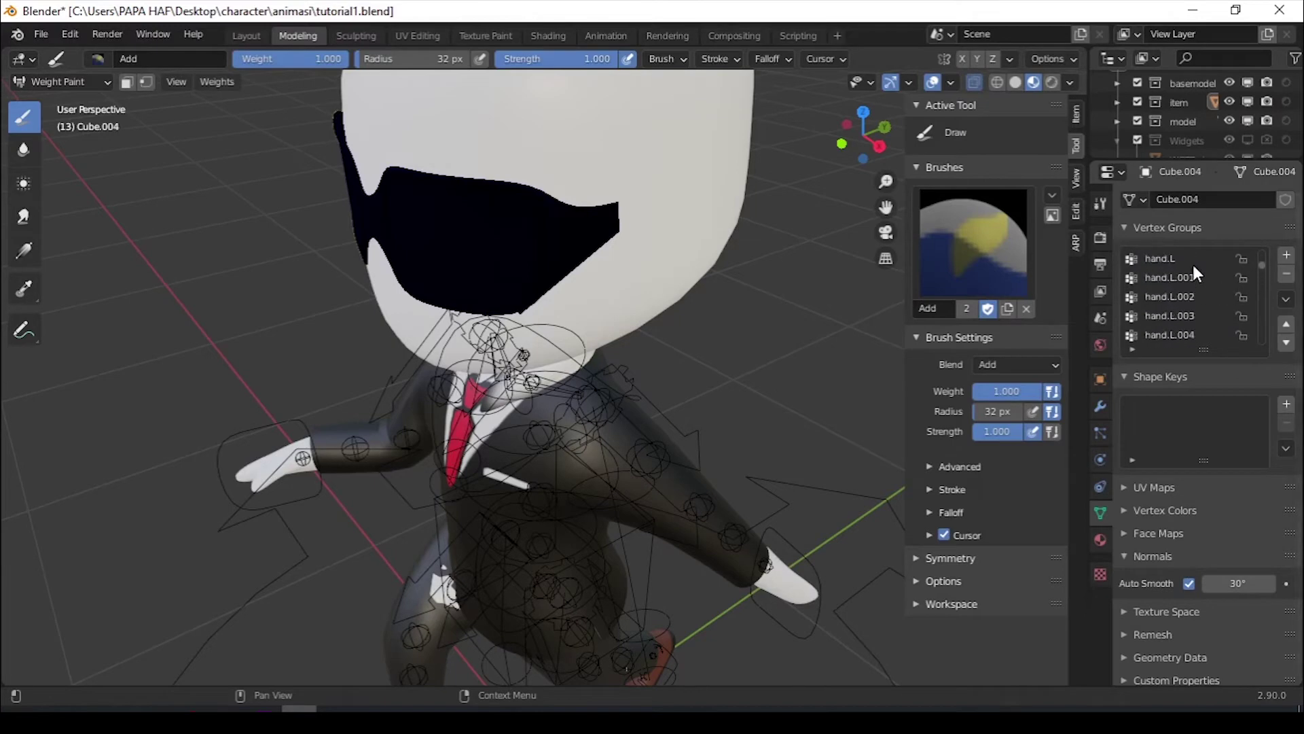
left_click(1163, 261)
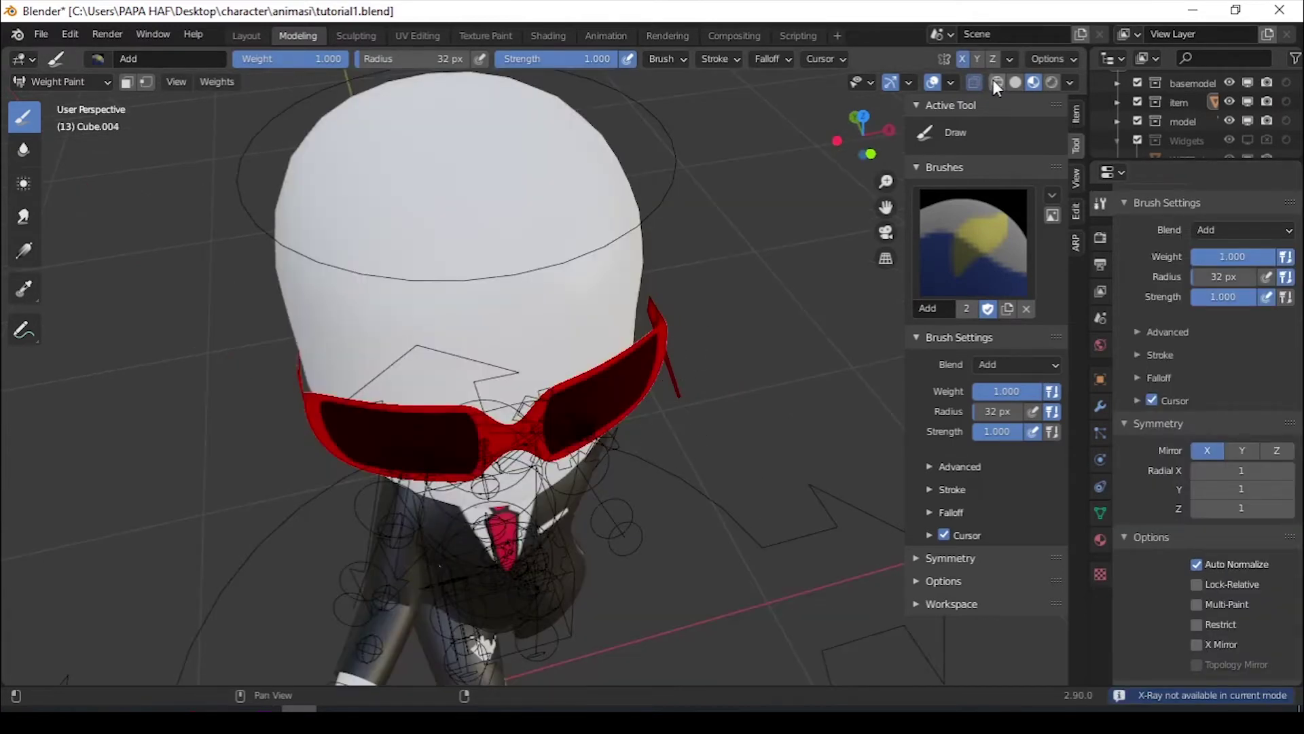
left_click(994, 83)
middle_click_drag(754, 322, 699, 279)
mouse_move(615, 339)
middle_mouse_down()
mouse_move(619, 370)
mouse_move(663, 343)
middle_mouse_up()
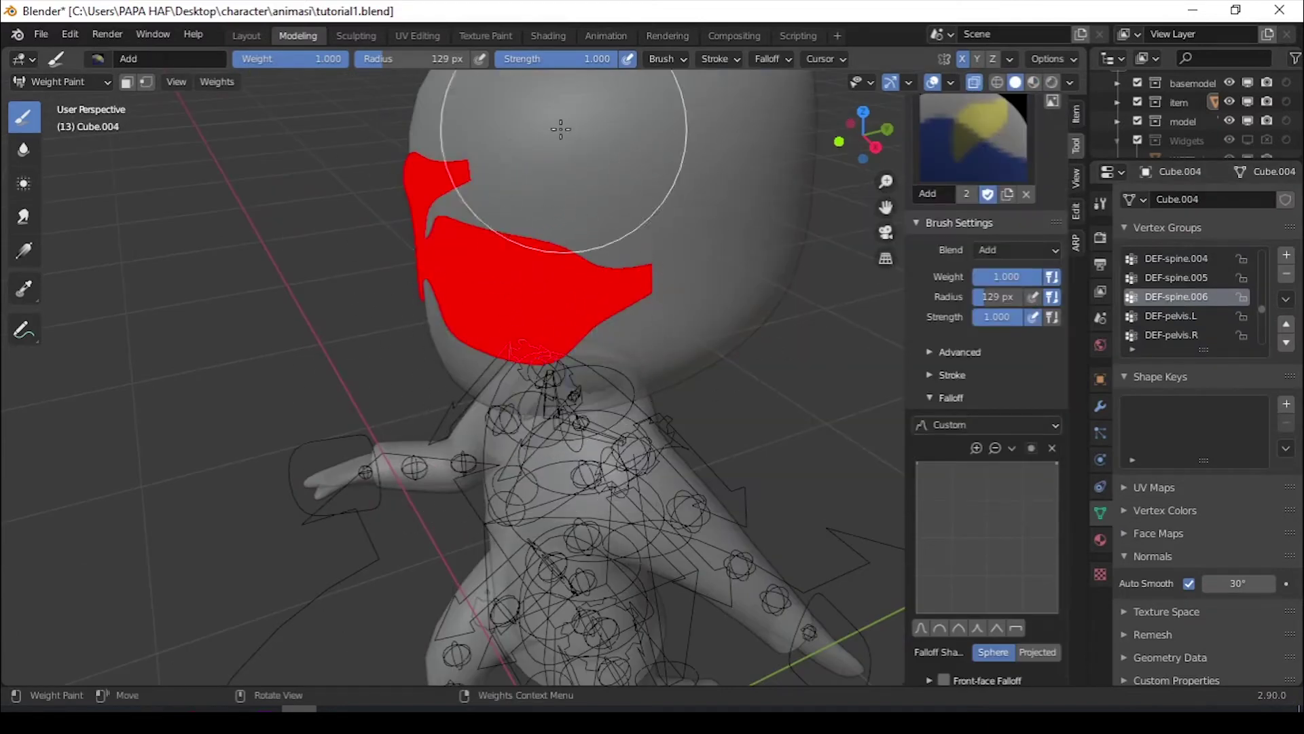
mouse_move(561, 129)
middle_mouse_down()
mouse_move(524, 303)
mouse_move(466, 257)
middle_mouse_up()
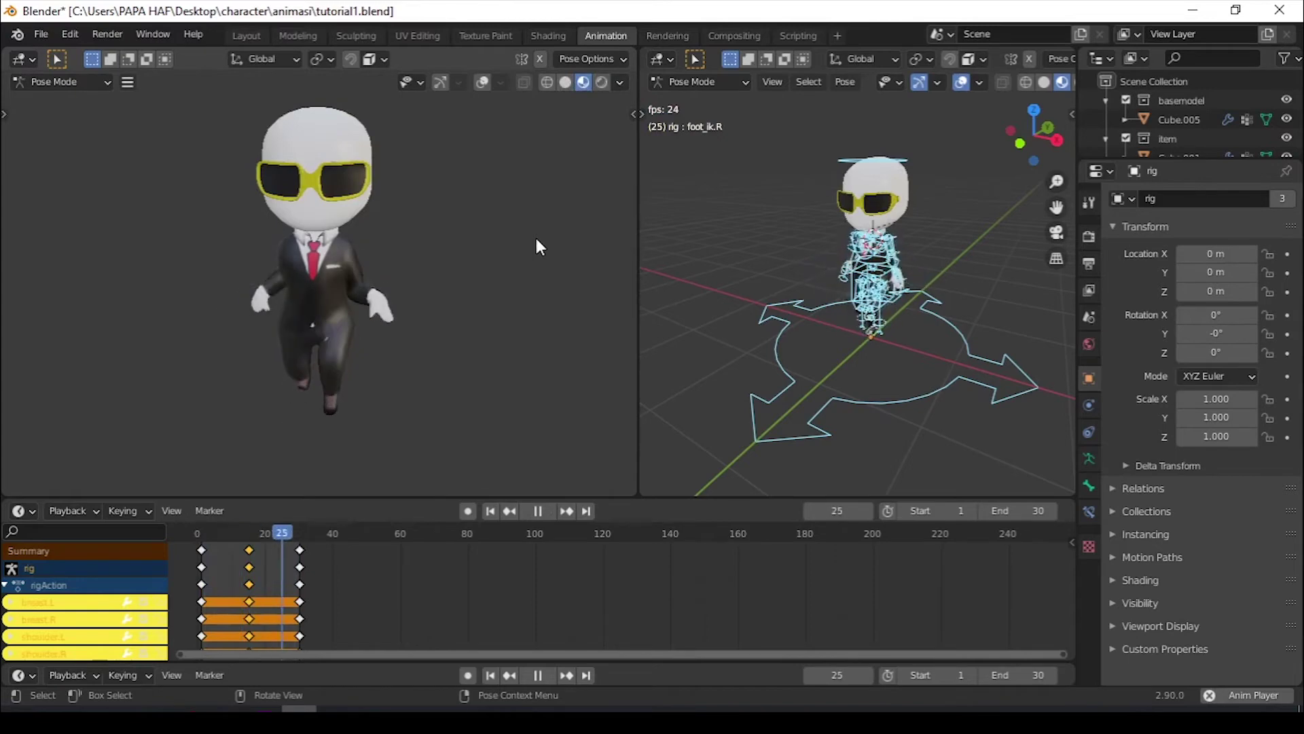
- Review the walk animation with the reweighted glasses and stop the playback
key("space")
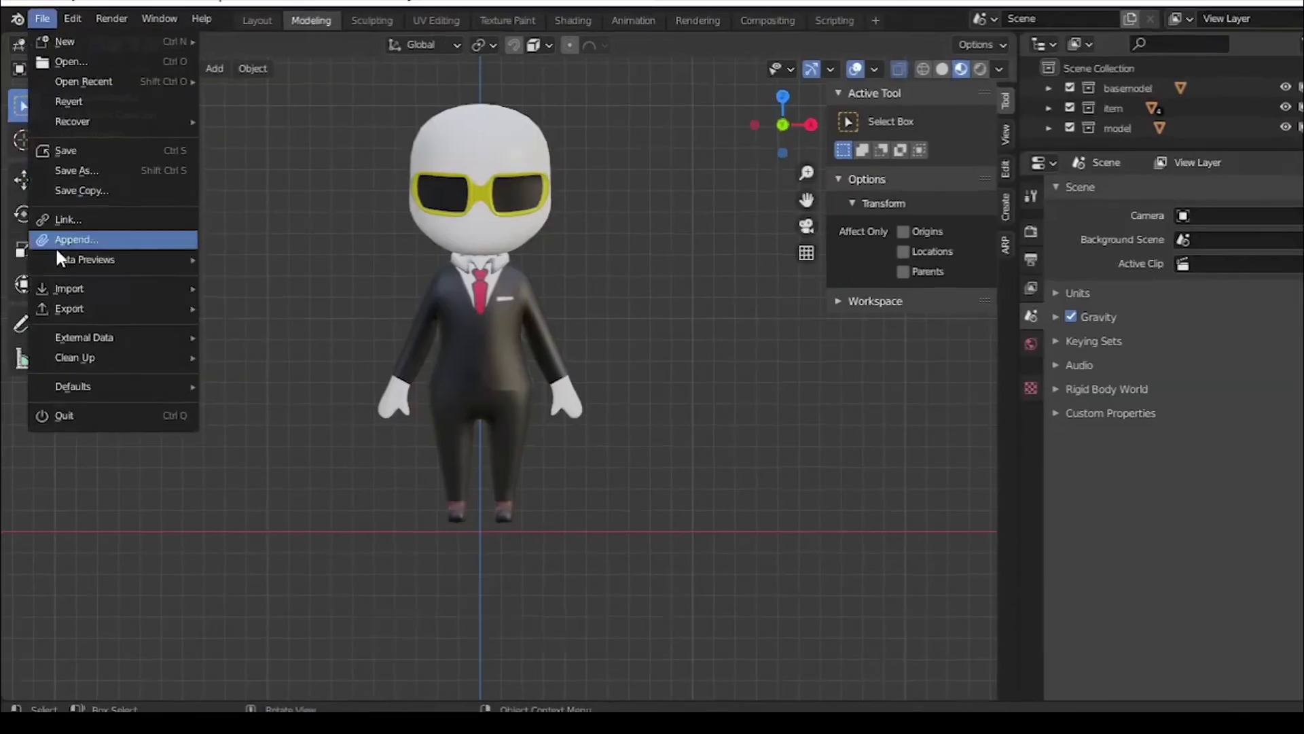
- Start an FBX export of the unrigged character and choose the Desktop folder as its destination
mouse_move(65, 309)
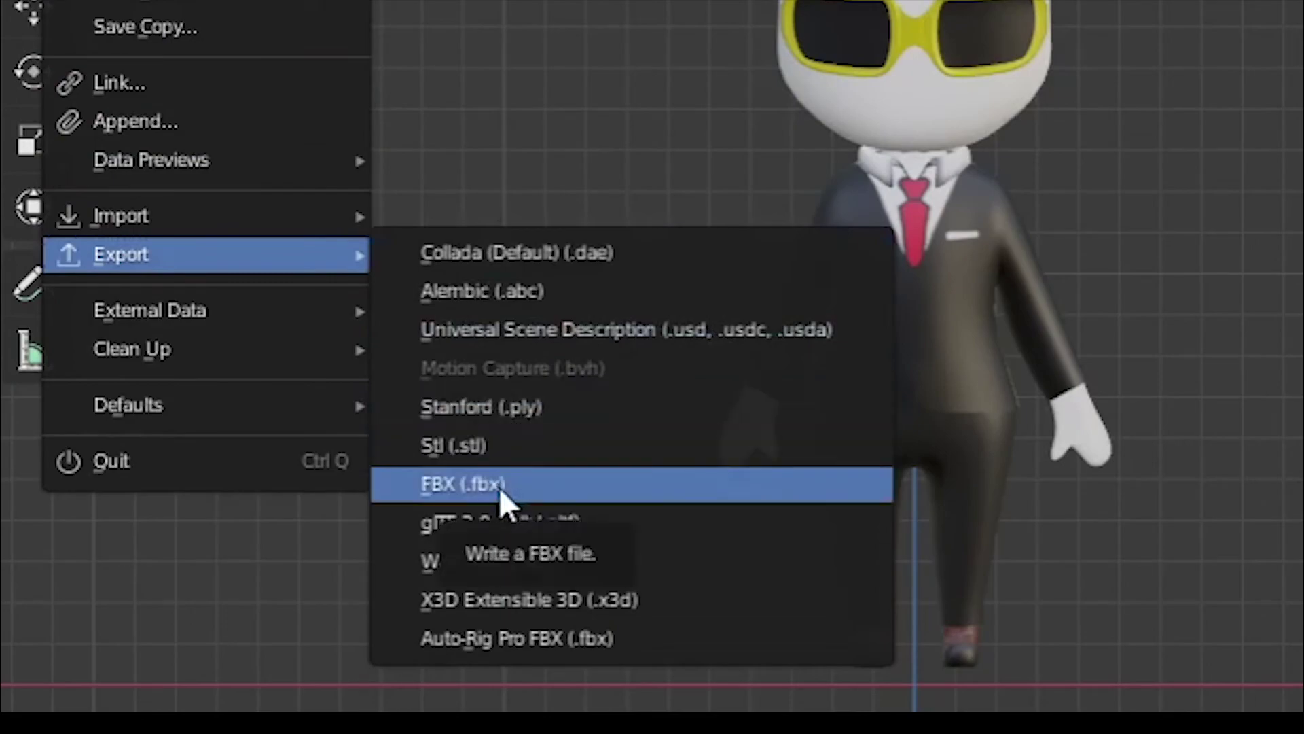
left_click(551, 492)
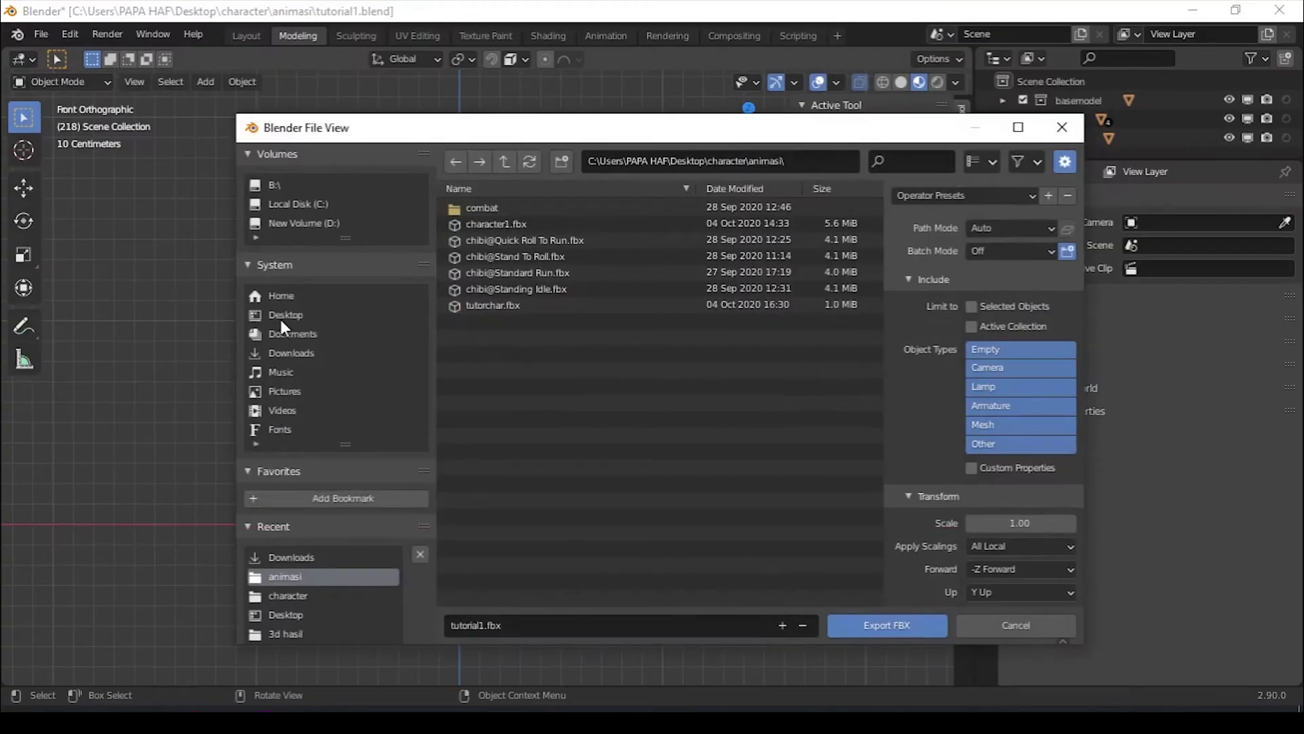
left_click(281, 316)
- Restrict the exported object types to Empty, Armature, Mesh and Other
left_click(1019, 349)
left_click(993, 445, "shift")
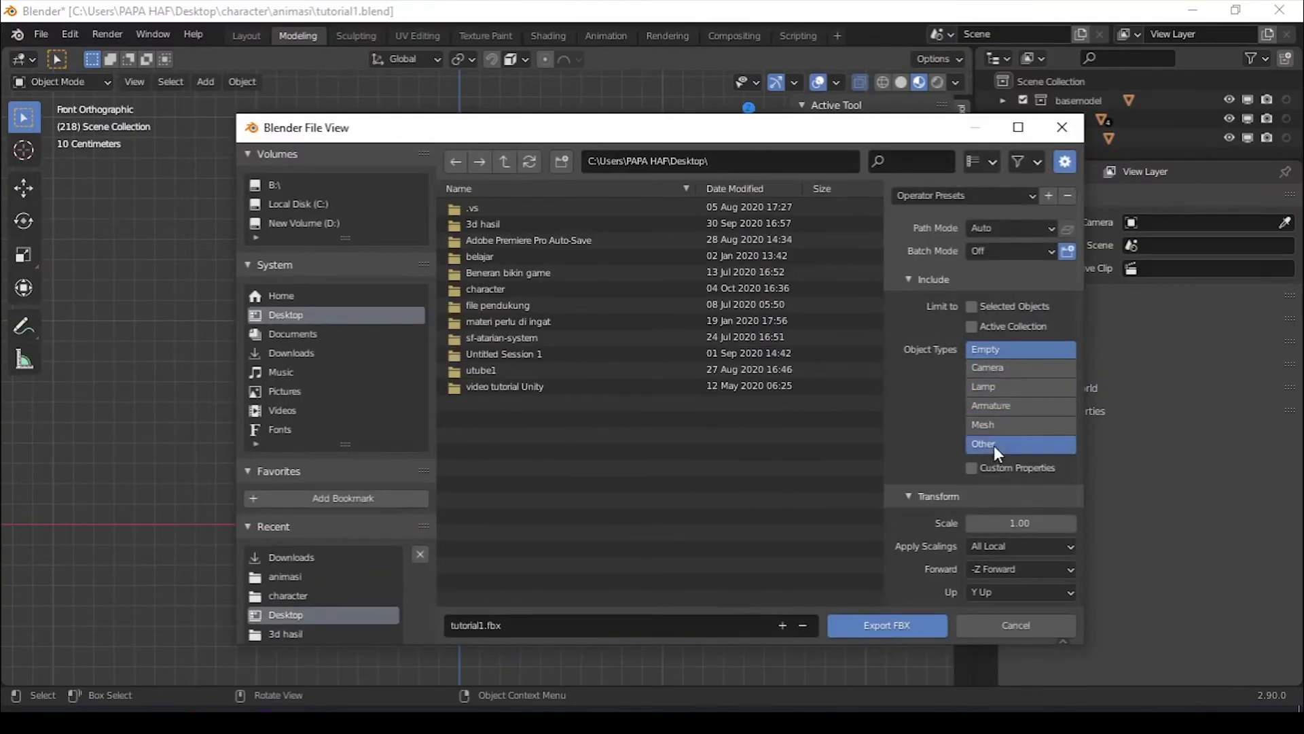
left_click(992, 426, "shift")
left_click(995, 403, "shift")
left_click(1000, 350, "shift")
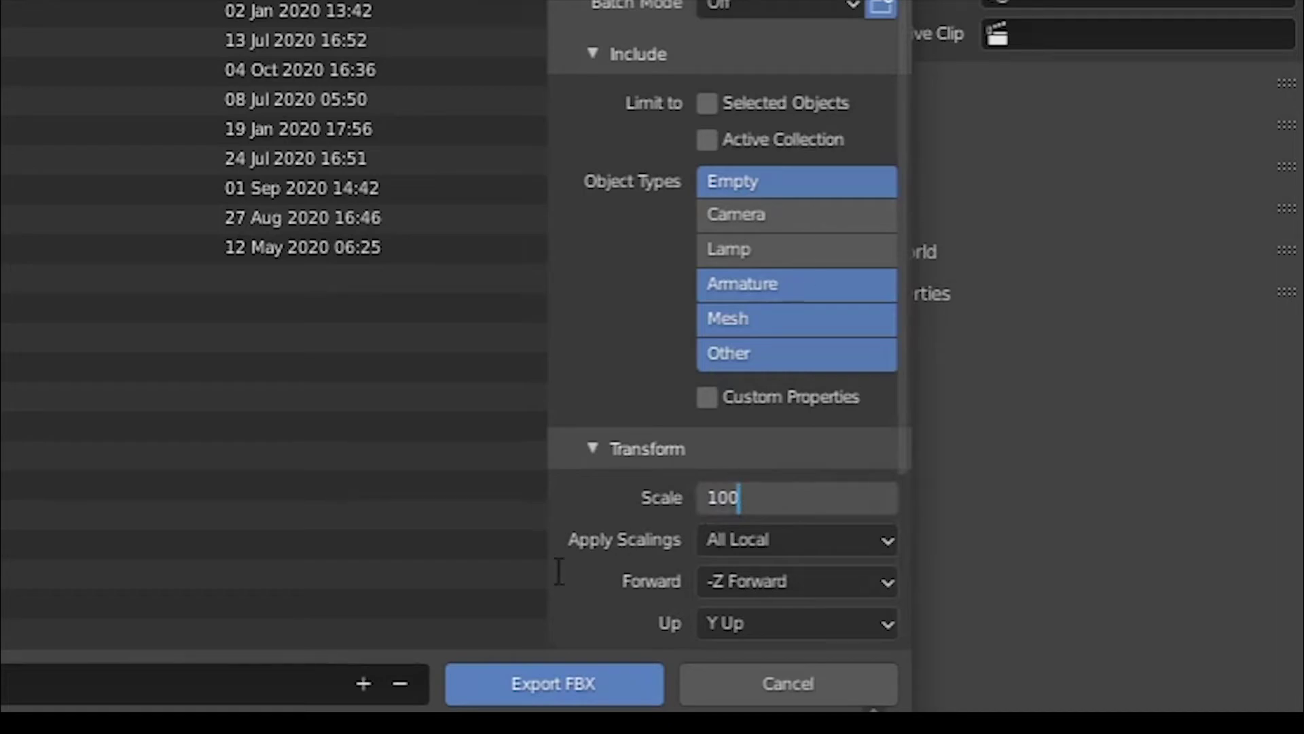
- Set the export scale to 100 and export the character as tutorial1.fbx
key("Return")
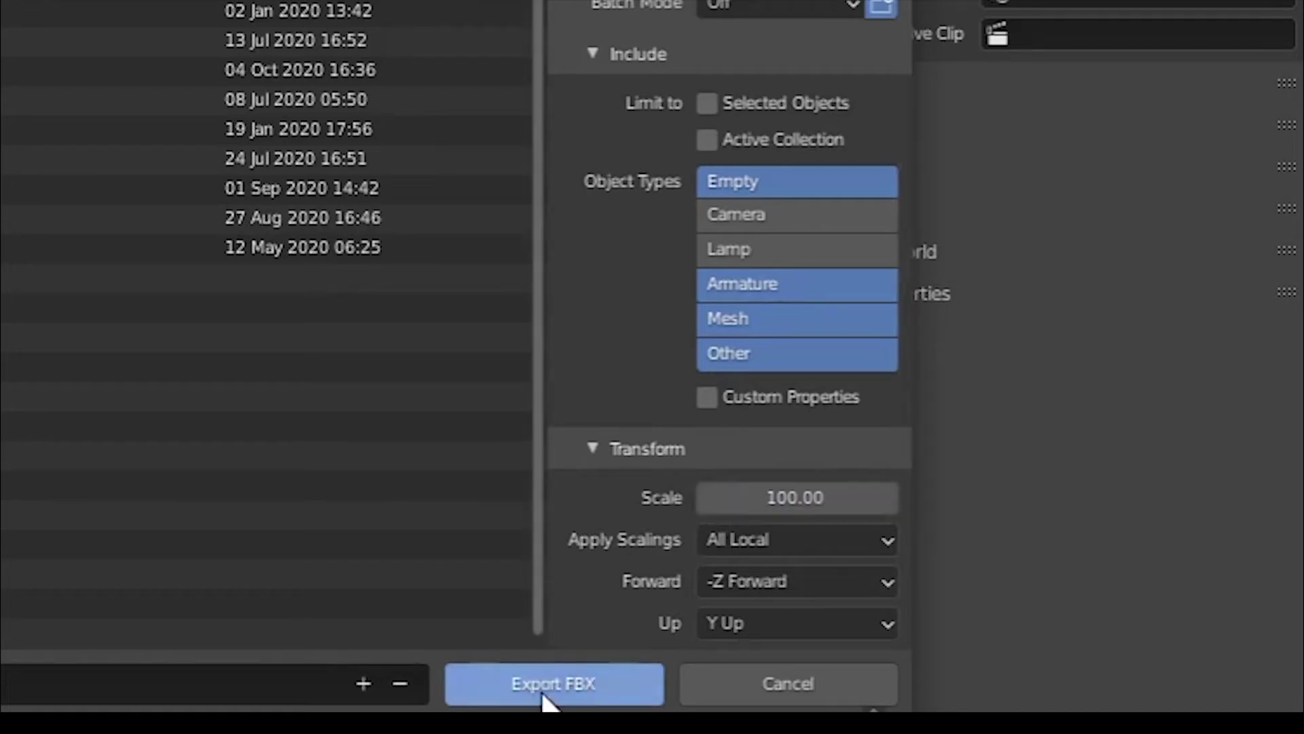
left_click(544, 697)
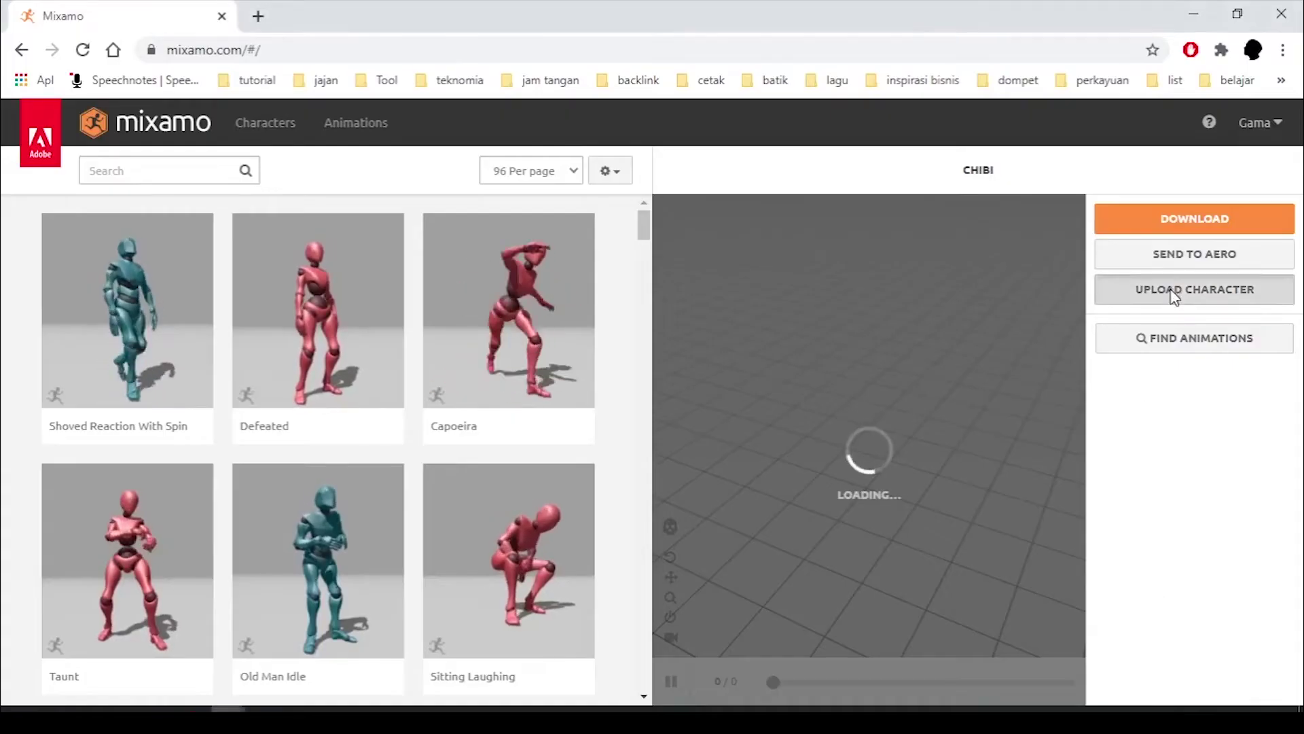
- In Mixamo, upload the tutorial1 3D file from the character folder as a new character
left_click(1097, 290)
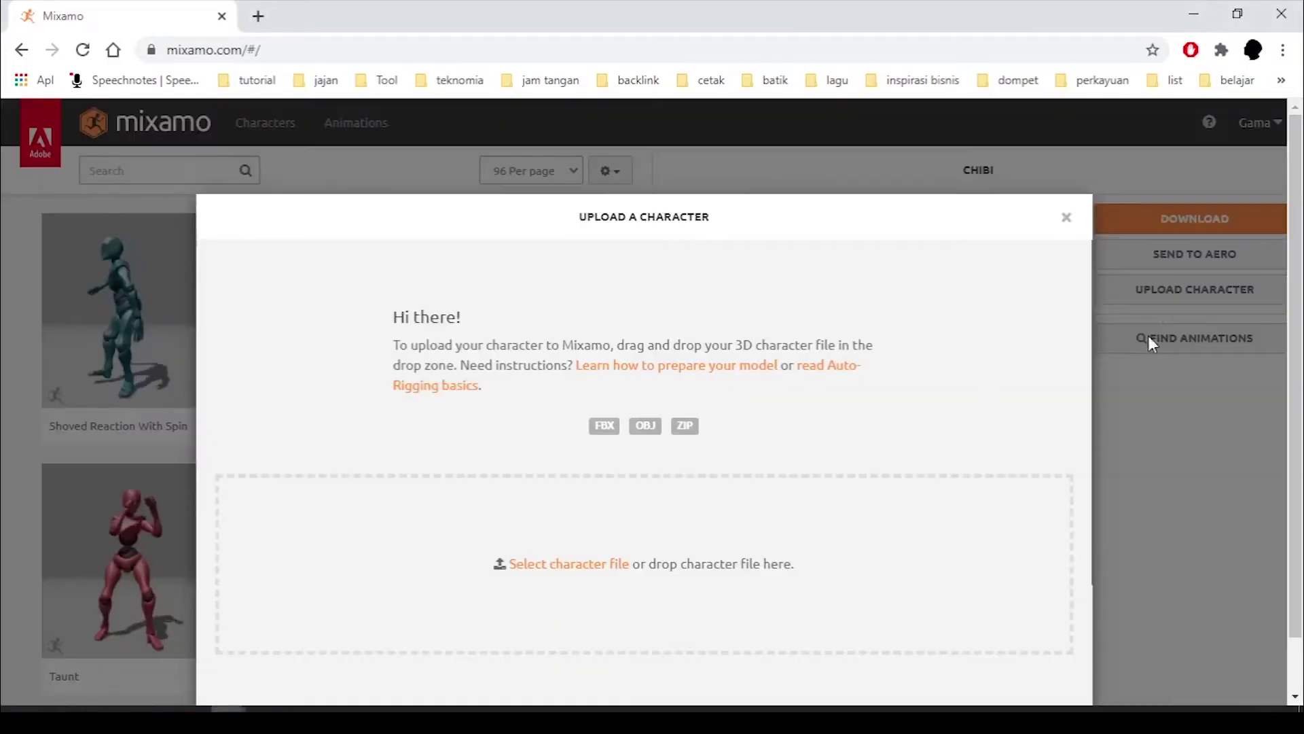
left_click(218, 199)
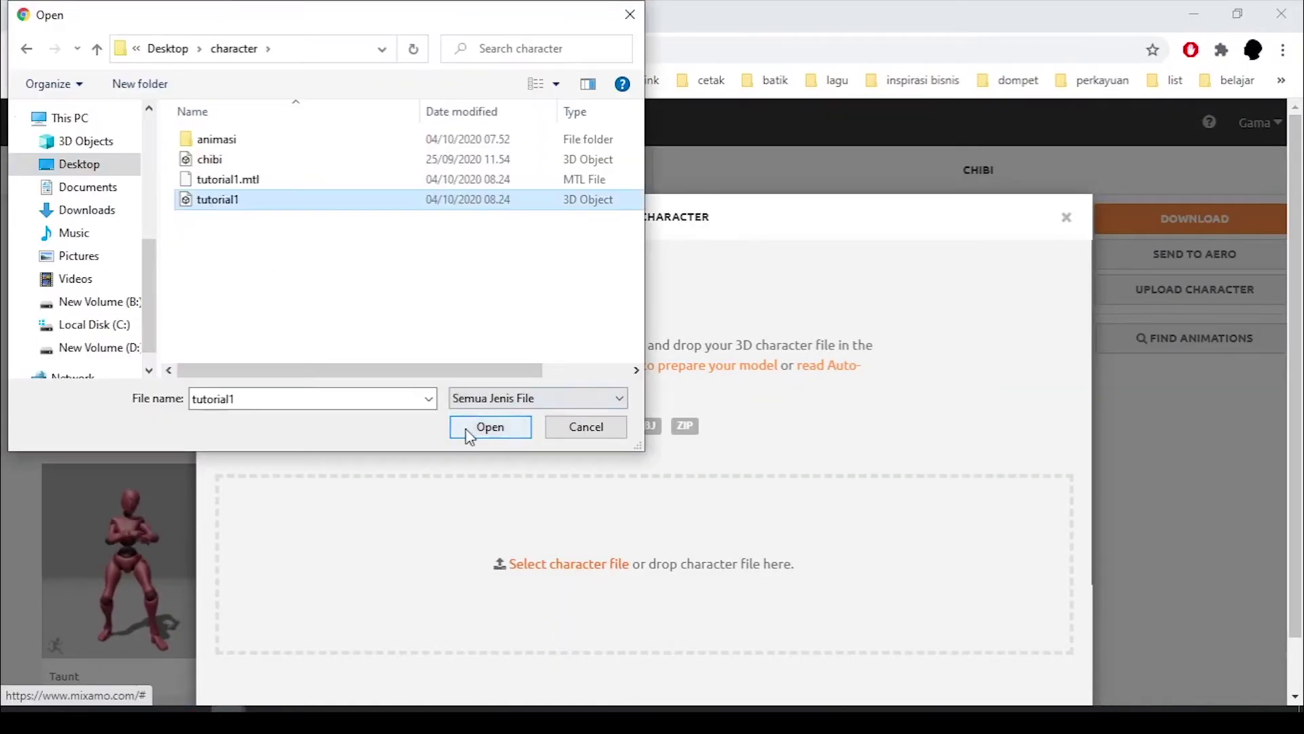
left_click(469, 433)
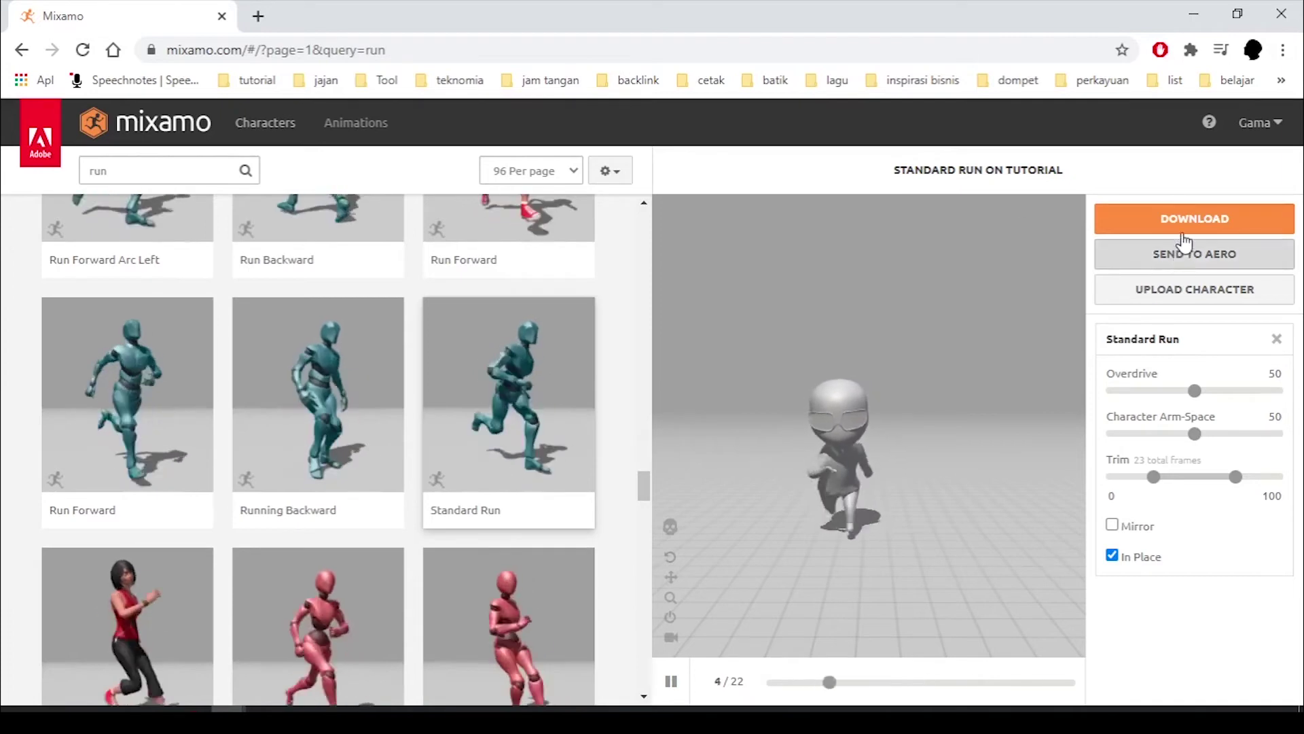
- Download the Standard Run animation as FBX for Unity with skin, 30 frames per second and no keyframe reduction
left_click(1179, 218)
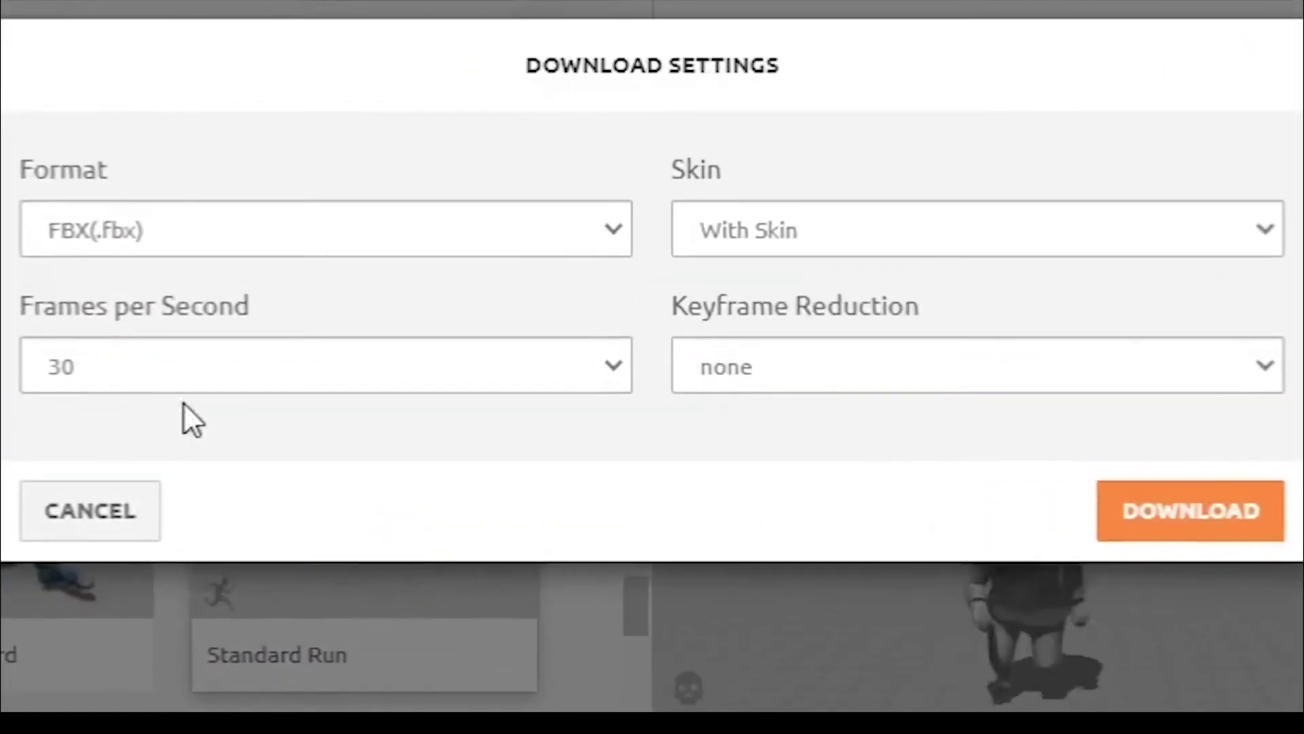
left_click(394, 246)
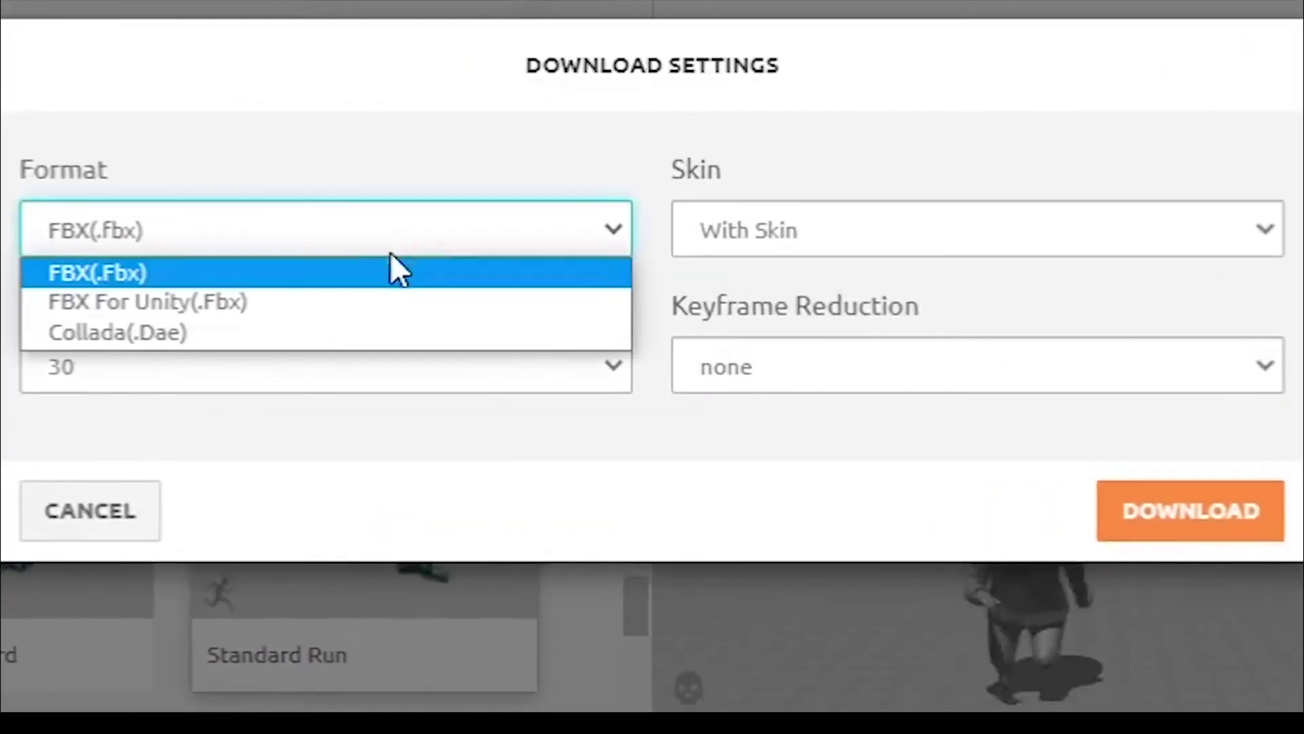
left_click(378, 299)
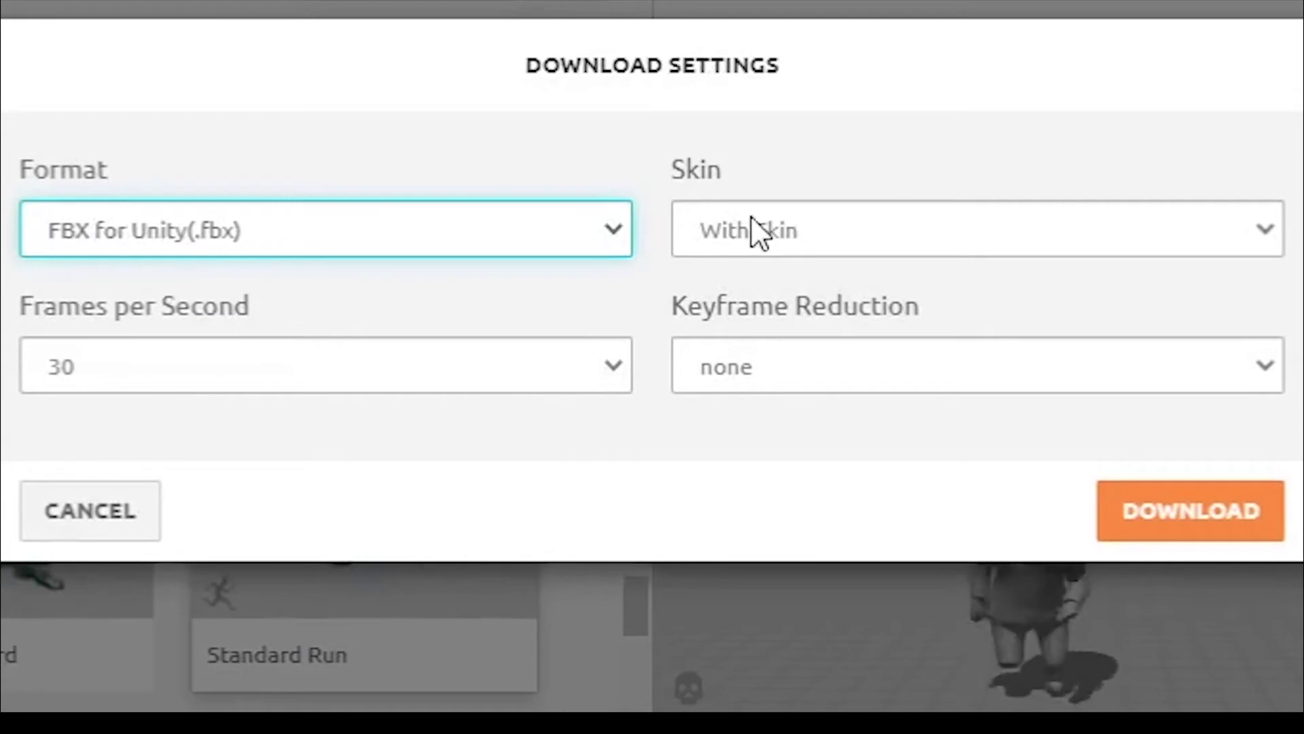
left_click(762, 229)
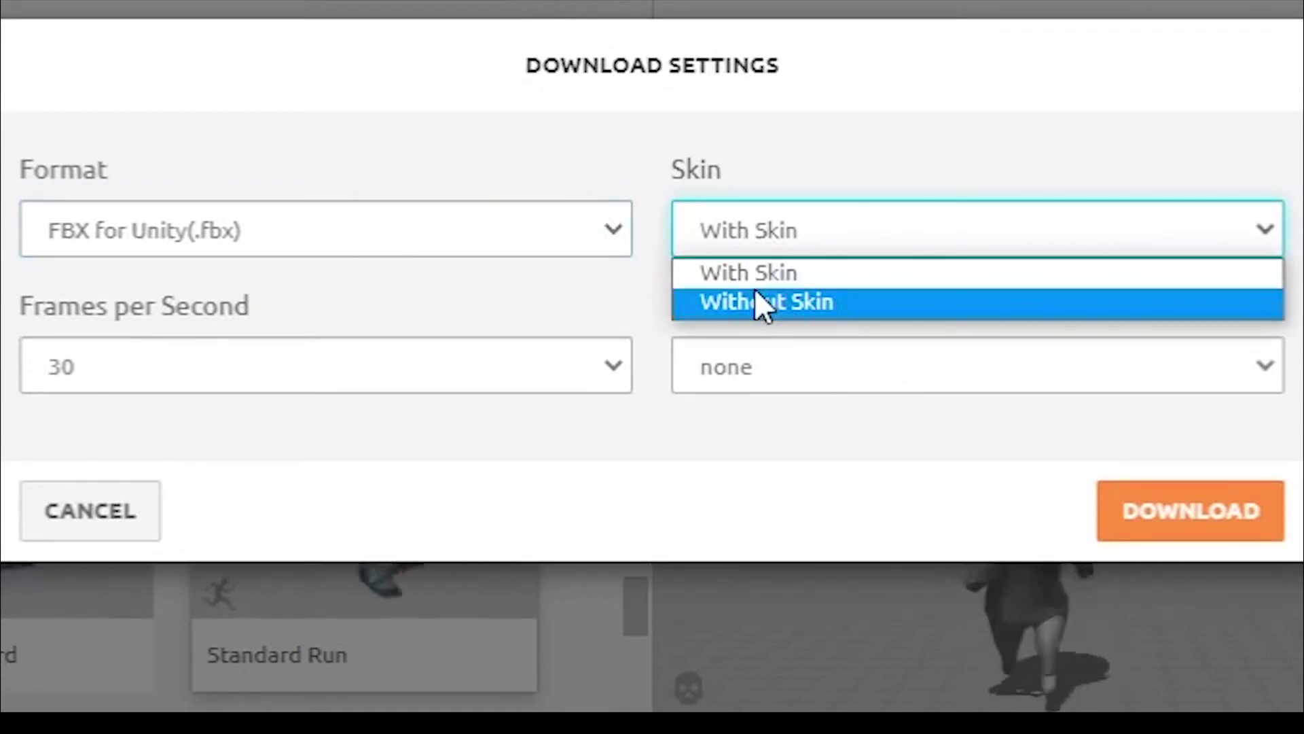
left_click(856, 176)
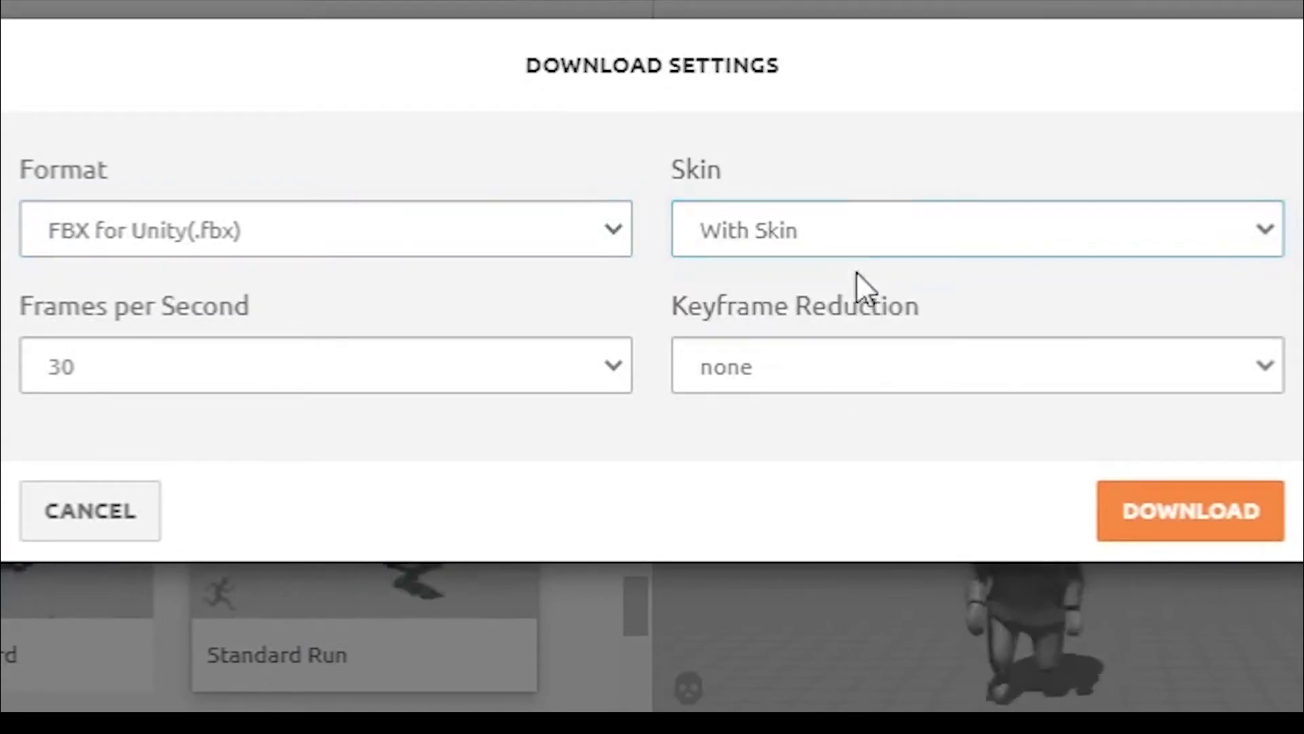
left_click(818, 384)
left_click(819, 401)
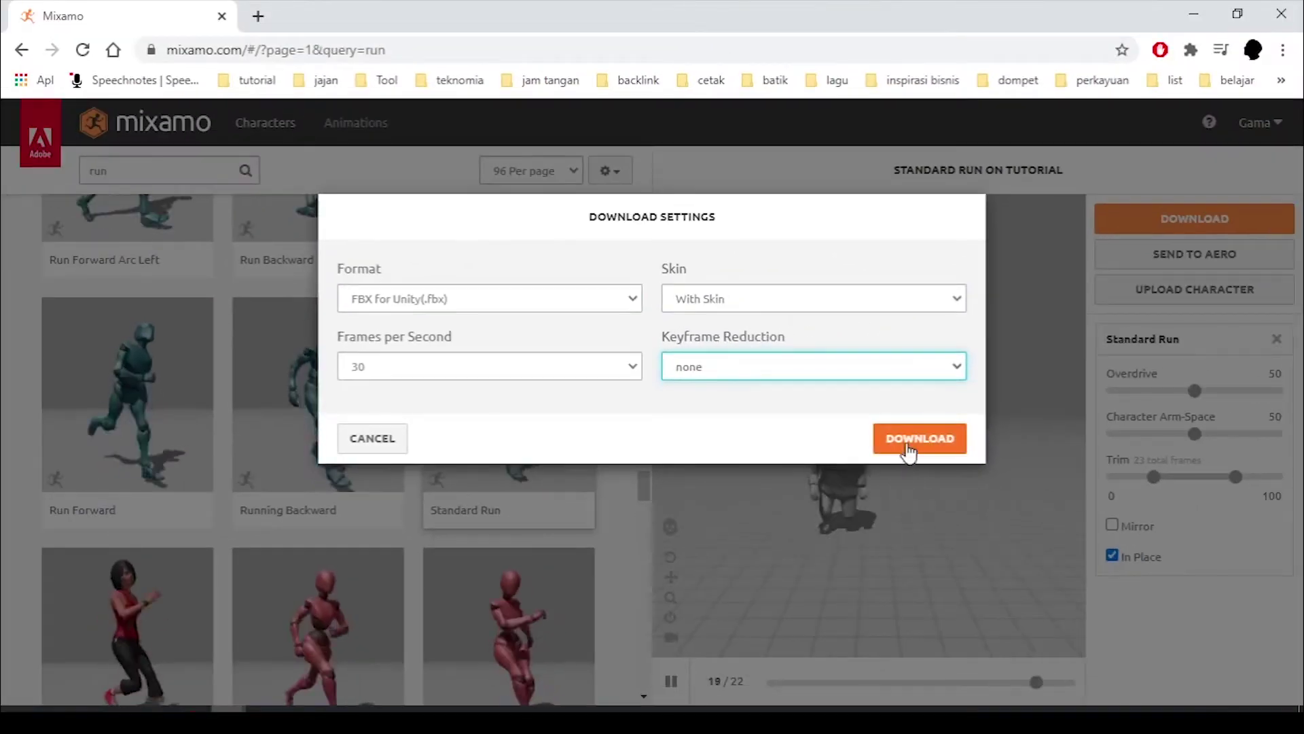
left_click(907, 444)
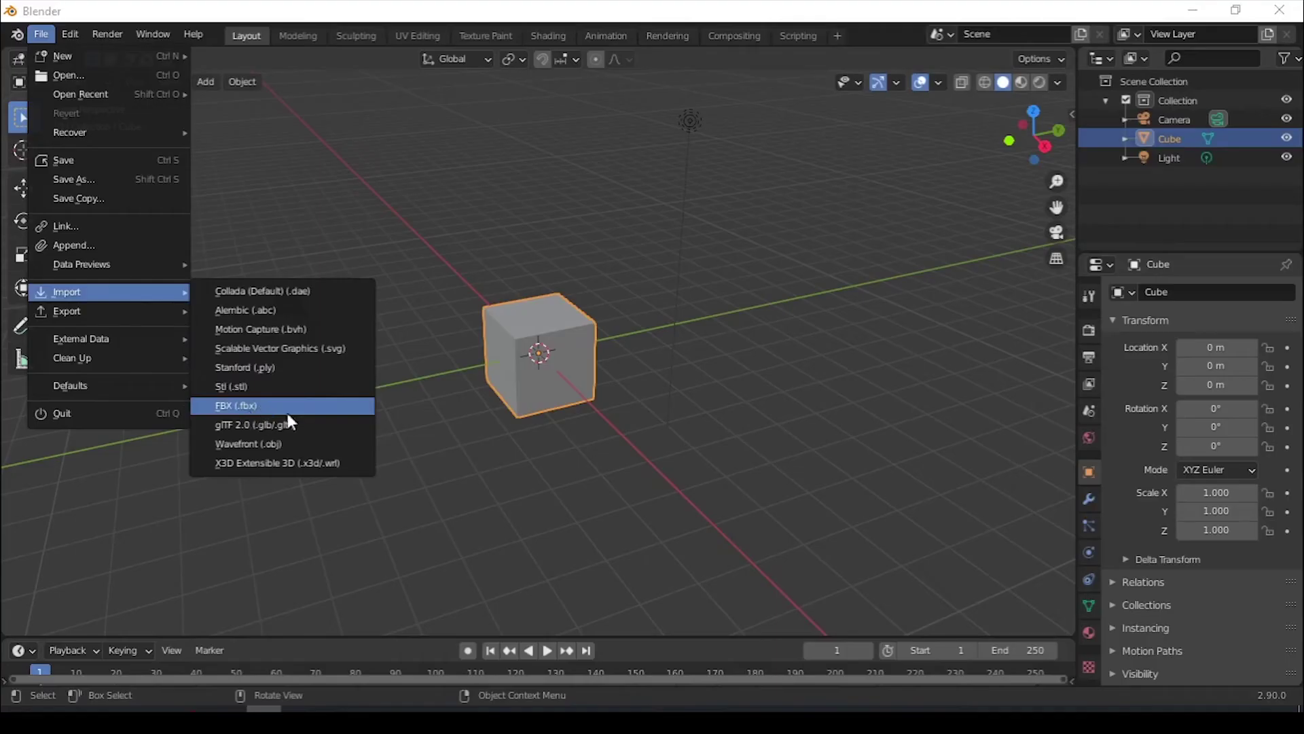
- Import the downloaded Mixamo FBX into Blender and play back the character's animation
left_click(287, 407)
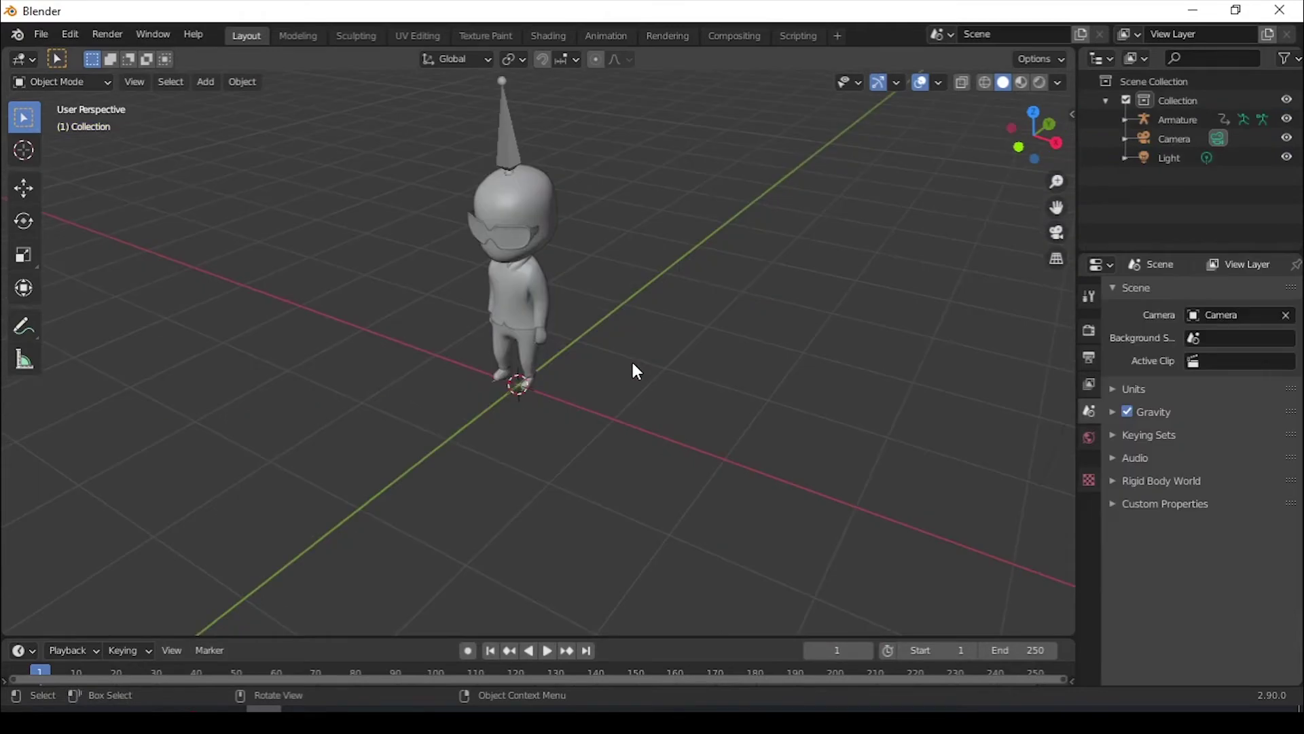
scroll(669, 348, "up", 3)
middle_click_drag(633, 365, 704, 326)
key("space")
scroll(666, 347, "down", 4)
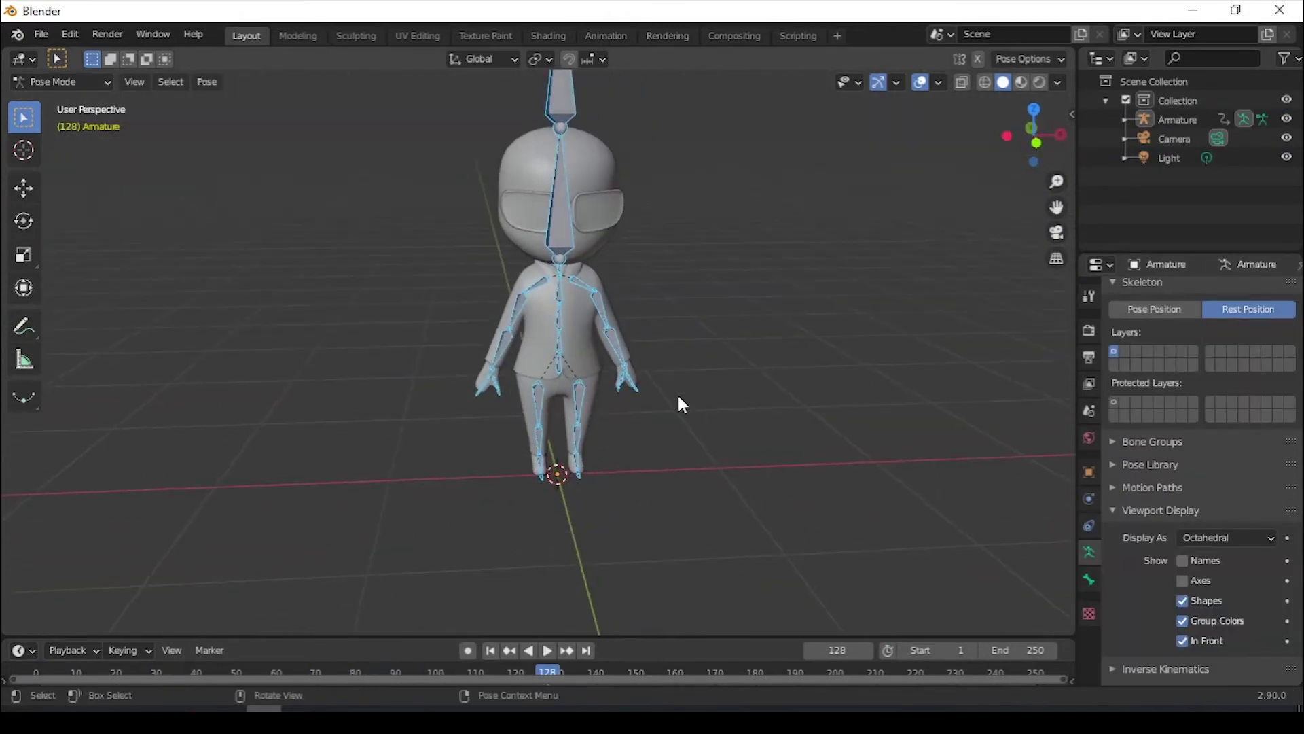
- Examine the imported armature in rest position from the front and select the mixamorig:HeadTop_End bone above the head
key("KP_1")
scroll(678, 397, "up", 6)
middle_click_drag(808, 469, 749, 435)
key("KP_1")
scroll(749, 434, "down", 3)
scroll(624, 489, "up", 3)
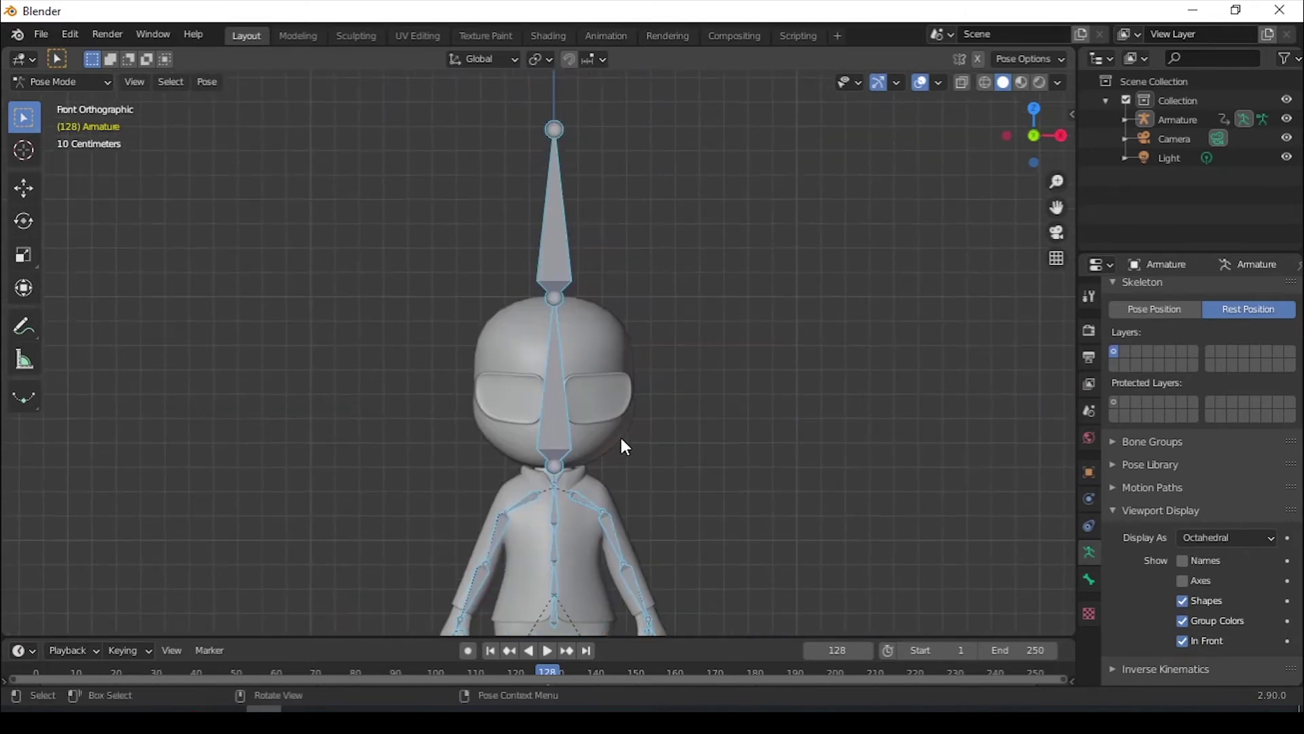
middle_click_drag(646, 291, 629, 326)
left_click(540, 142)
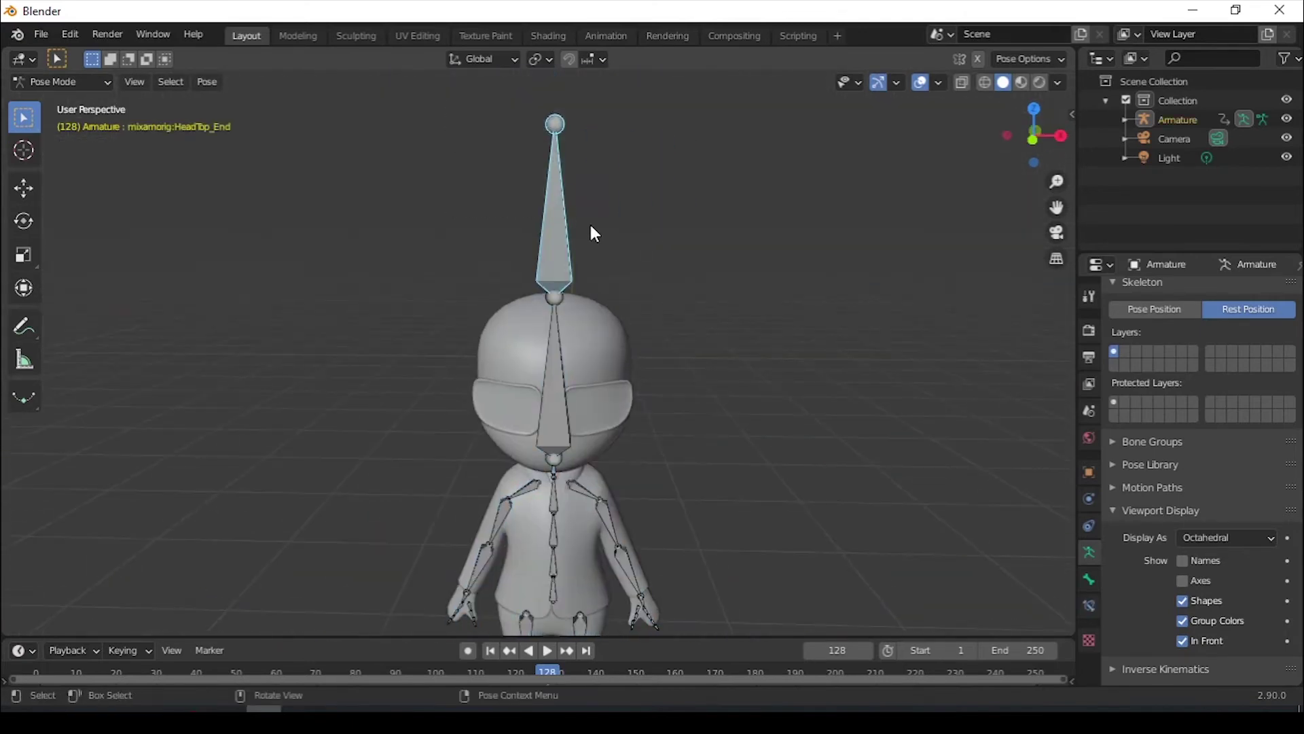
- Adjust the head mesh's weights for the mixamorig:Neck vertex group in Weight Paint mode
scroll(651, 293, "up", 3)
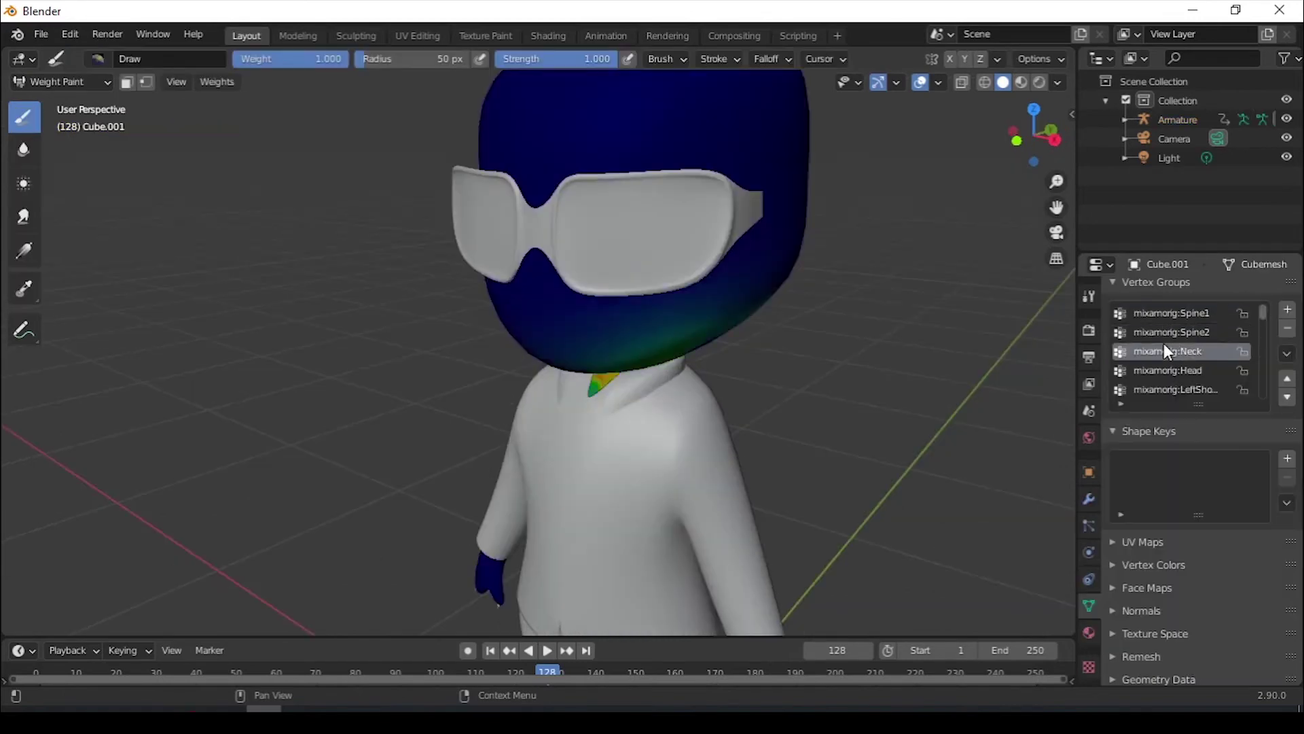
middle_click_drag(951, 343, 898, 340)
left_click(98, 60)
left_click(644, 313)
mouse_move(699, 291)
middle_mouse_down()
mouse_move(739, 291)
mouse_move(629, 303)
mouse_move(407, 294)
mouse_move(415, 264)
mouse_move(361, 193)
mouse_move(385, 233)
mouse_move(428, 165)
middle_mouse_up()
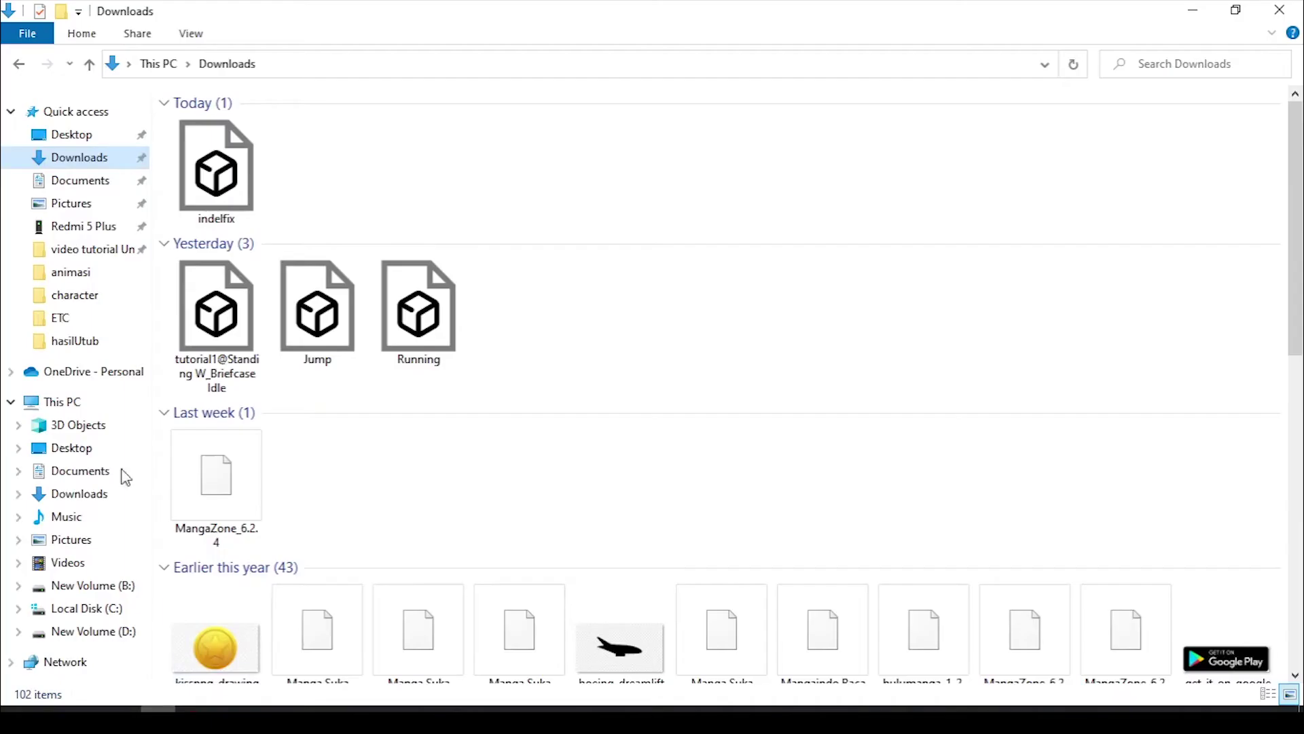
- Import the indelfix, Jump and Running models from Downloads into the Unity project and place indelfix in the scene at the origin
left_click_drag(311, 691, 125, 526)
left_click(426, 512)
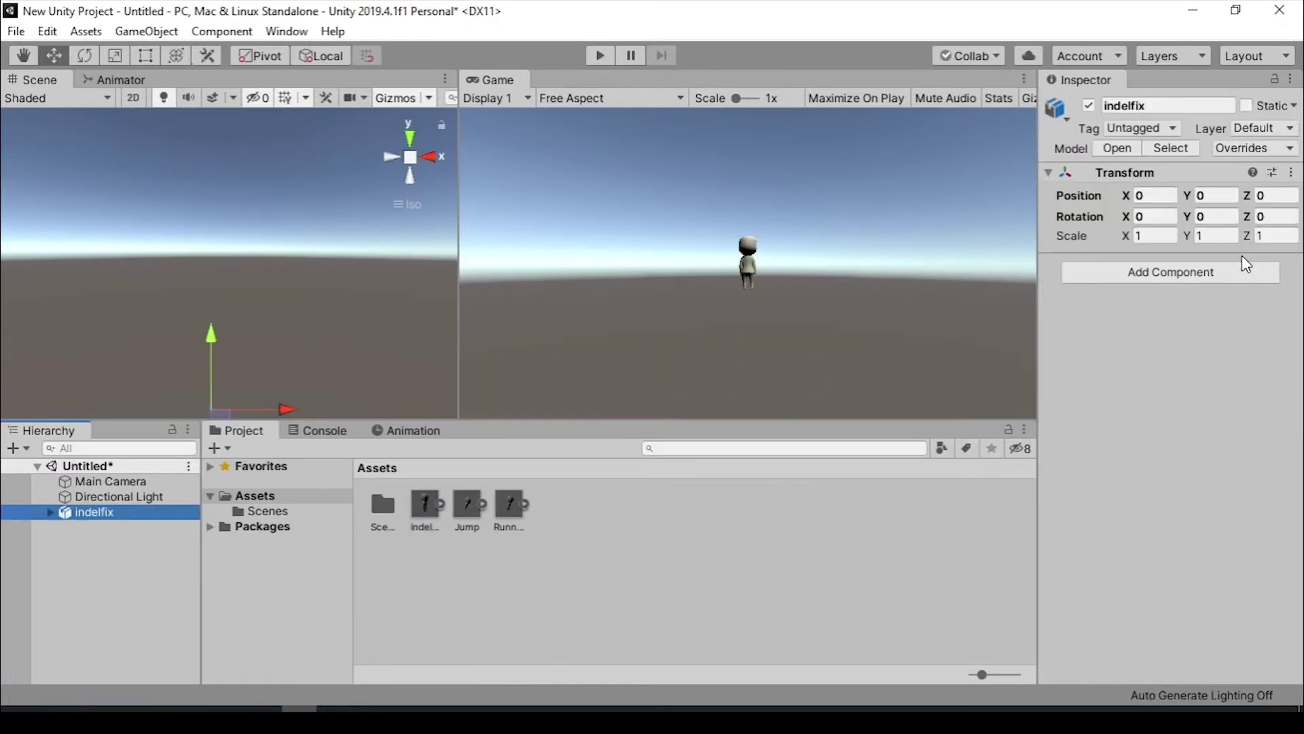
- Set the Main Camera's Z position to -2 and the indelfix character's Y rotation to 180
left_click(146, 483)
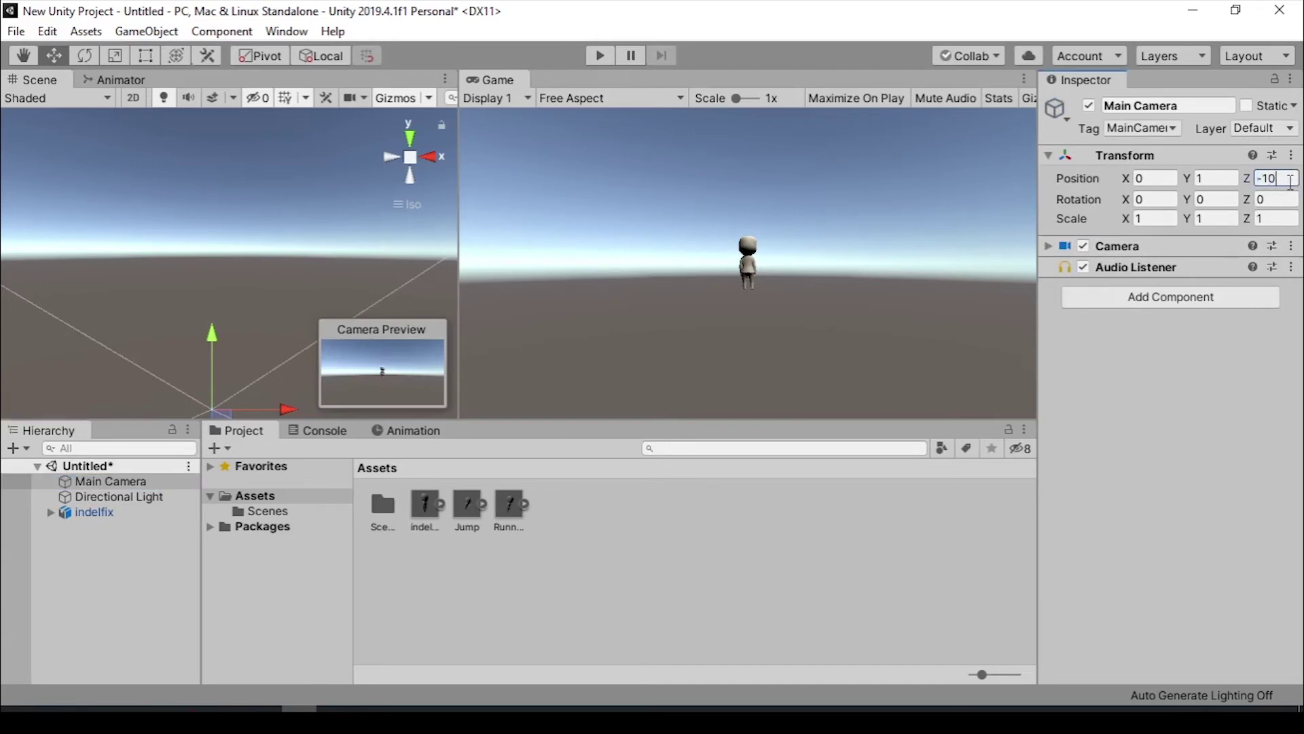
key("BackSpace")
key("BackSpace")
type("2")
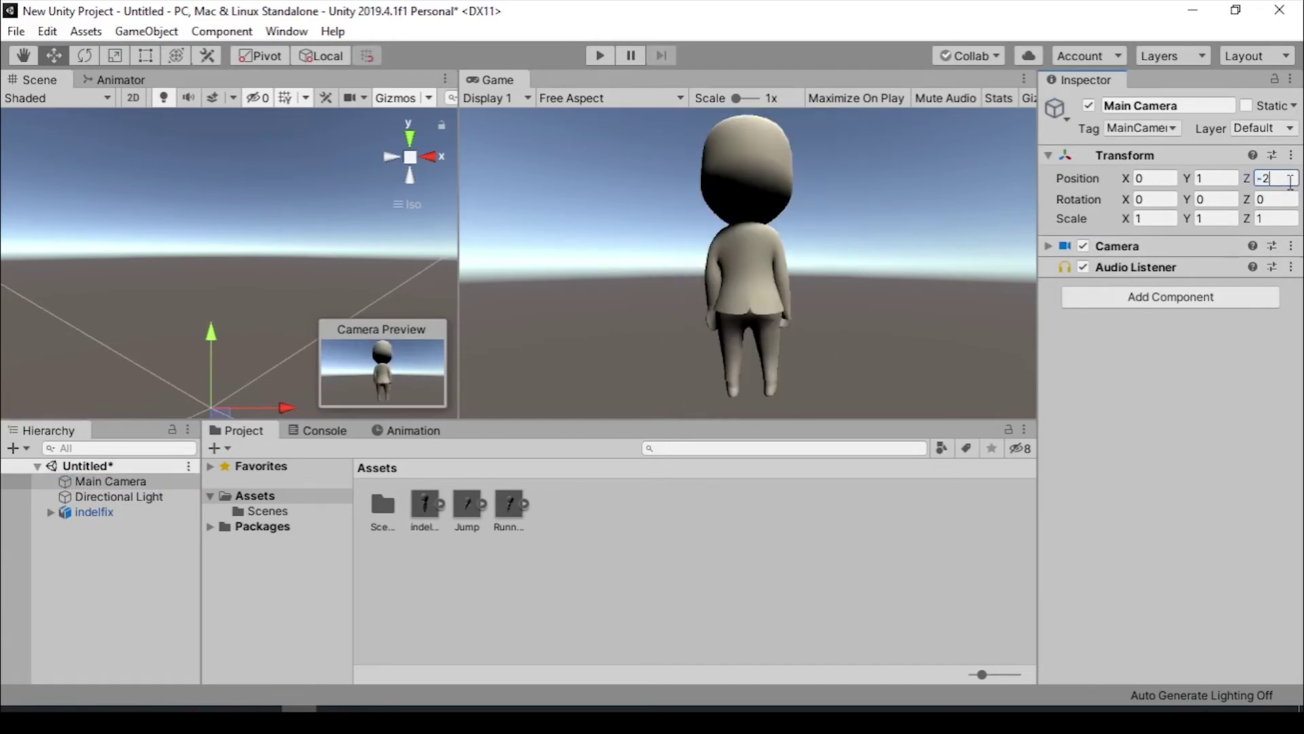
left_click(106, 511)
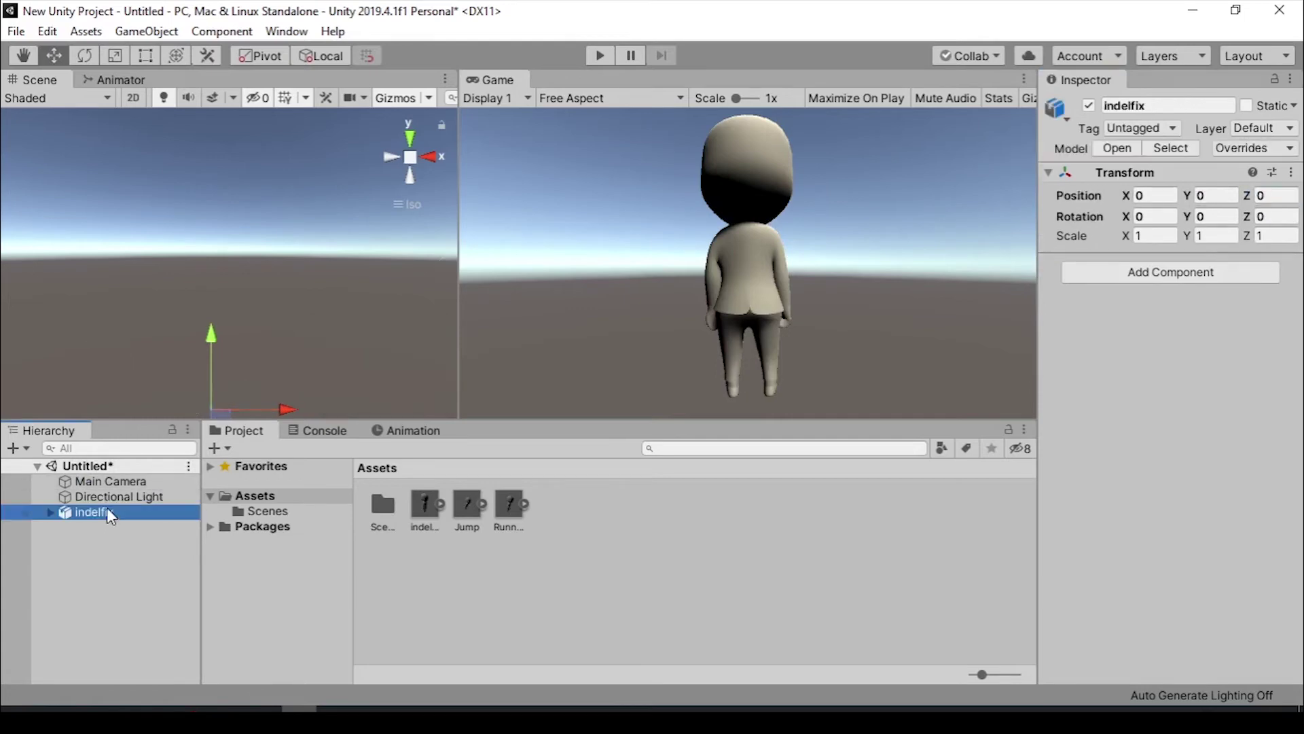
- Extract the indelfix model's embedded materials into a new folder in Assets
left_click(410, 523)
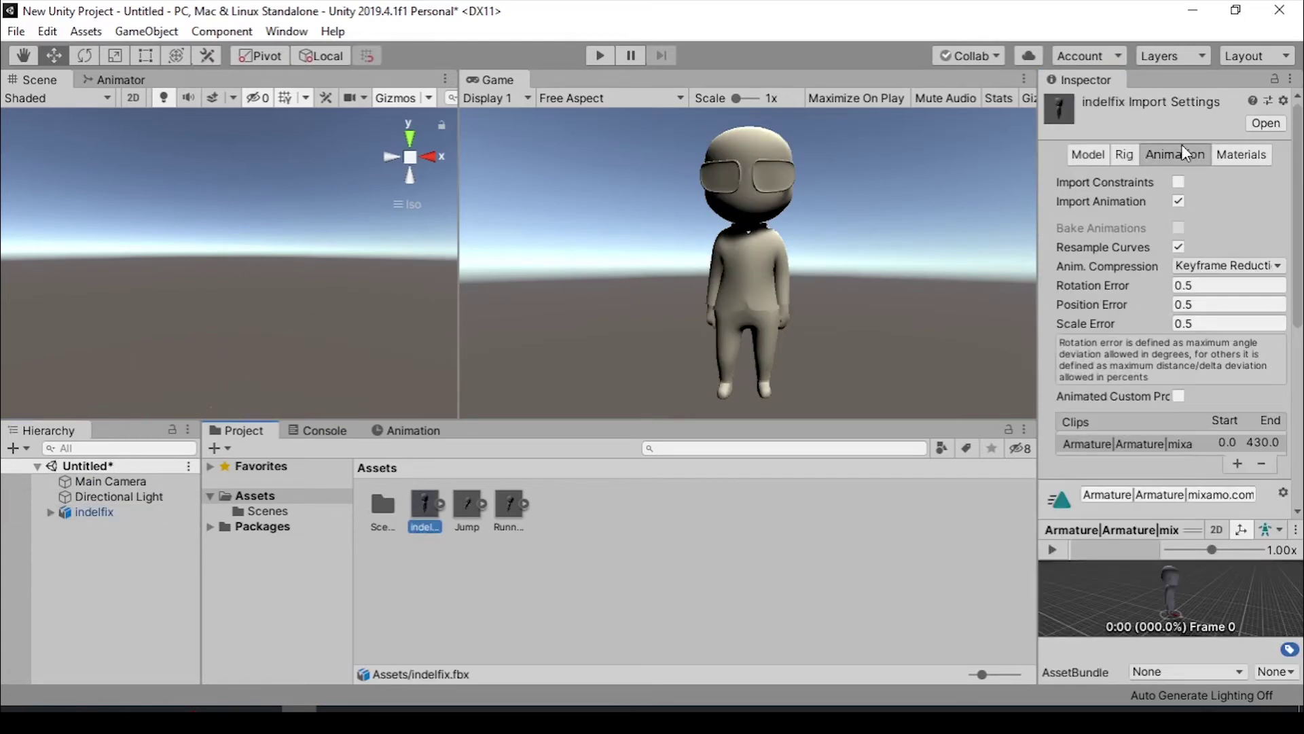
left_click(1241, 158)
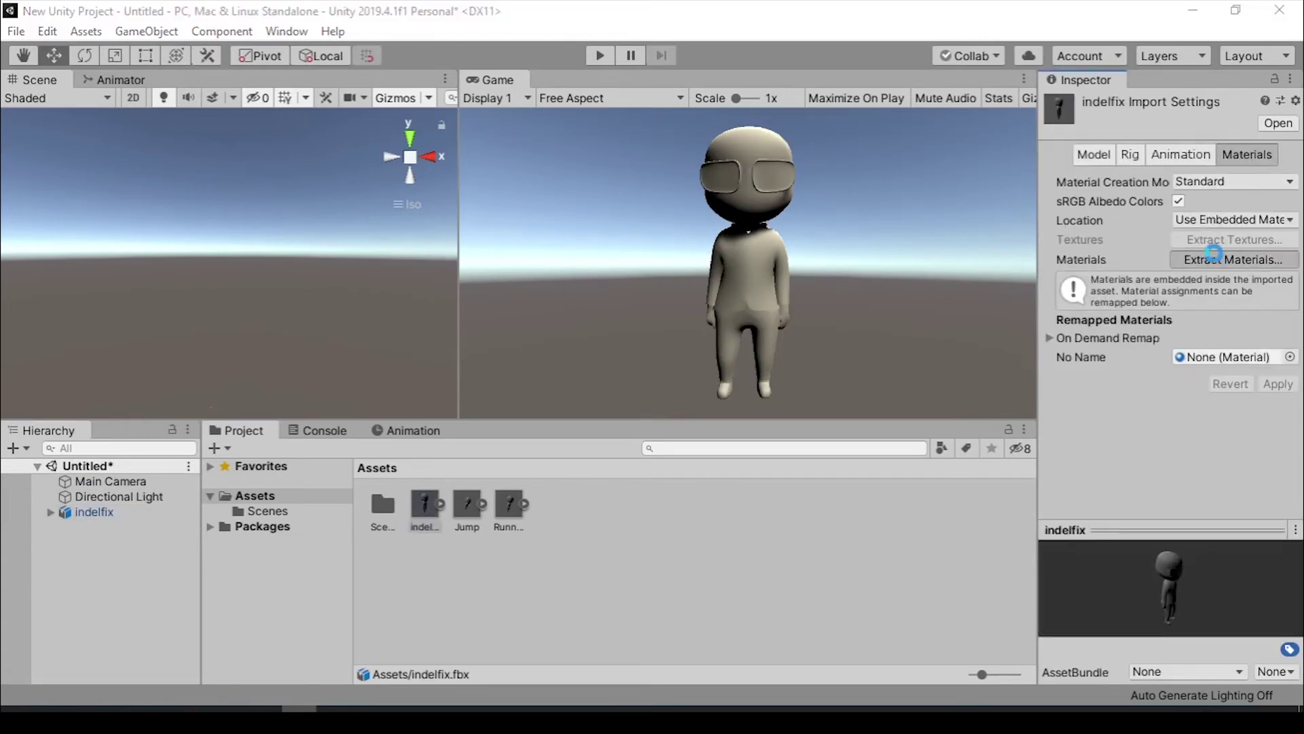
left_click(1214, 256)
right_click(475, 235)
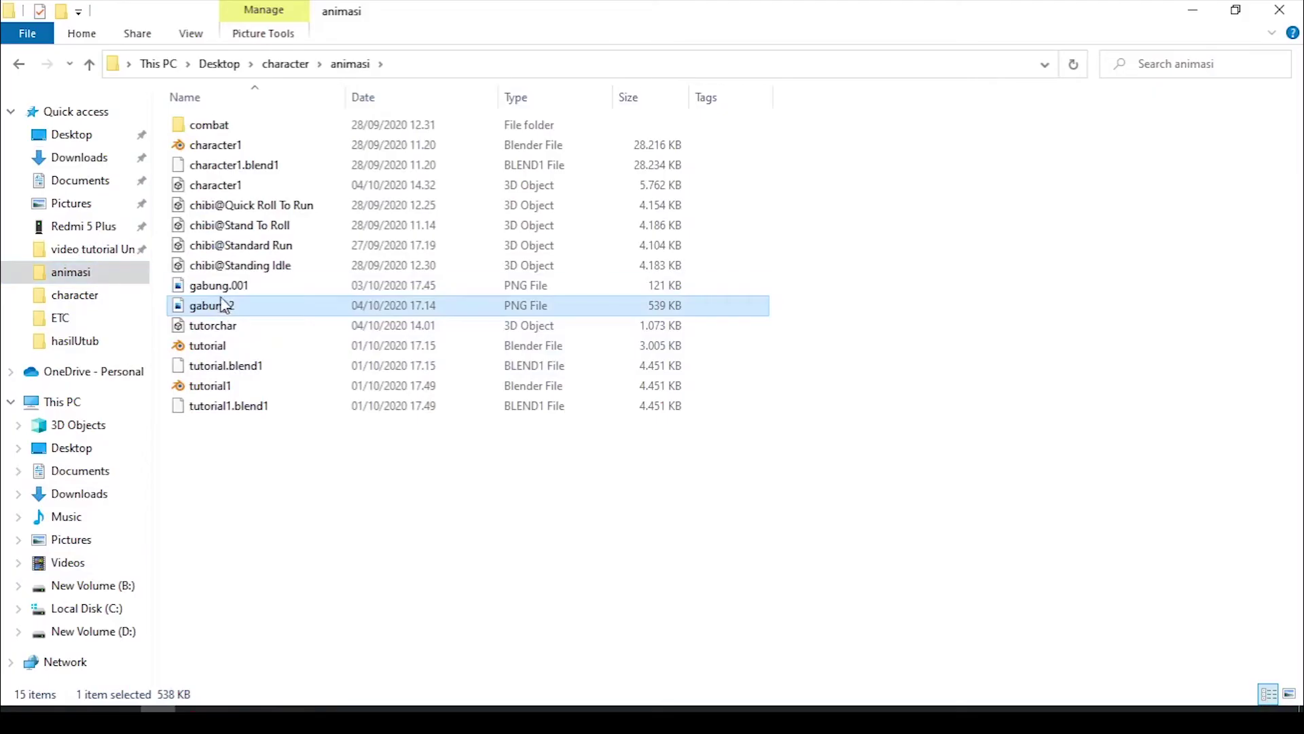
- Import the two gabung PNG textures from the animasi folder into the project's New folder
left_click(218, 286, "shift")
left_click_drag(219, 285, 493, 563)
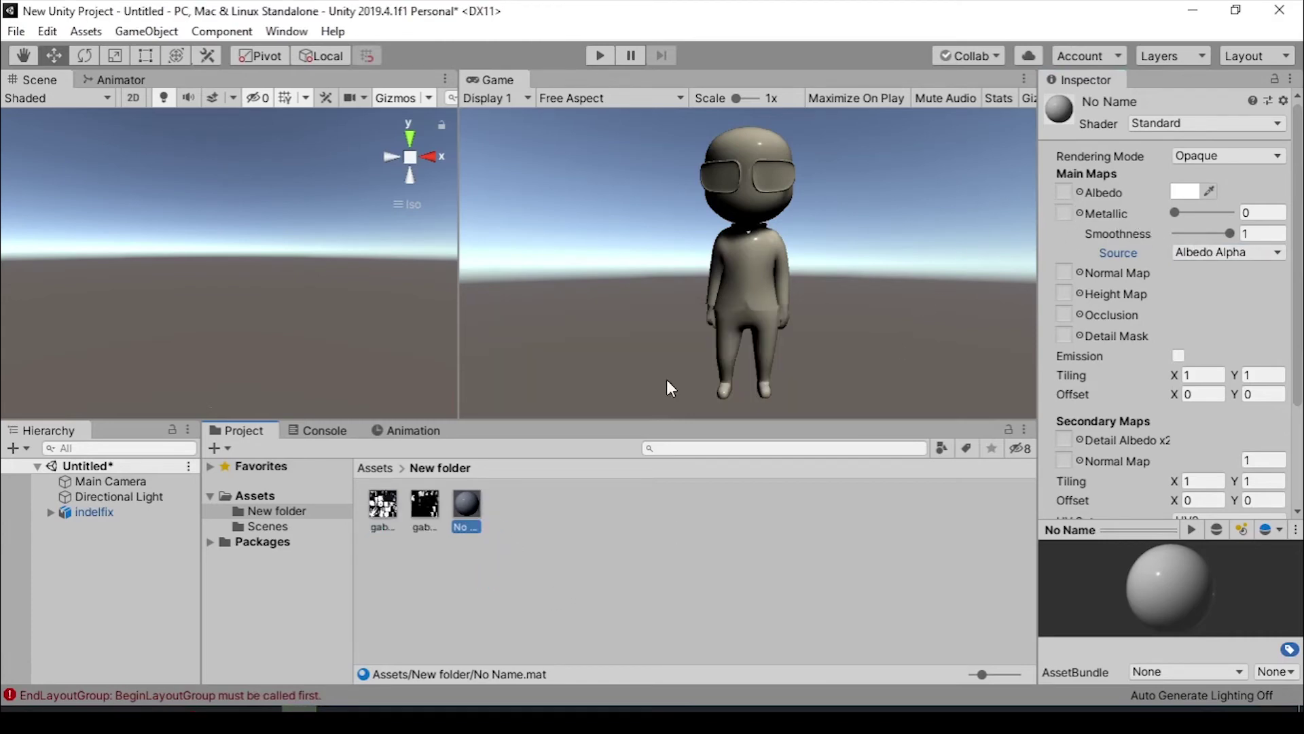
- Assign the first gabung texture to the No Name material's Albedo map and the second one to its Occlusion map
left_click_drag(381, 508, 1004, 403)
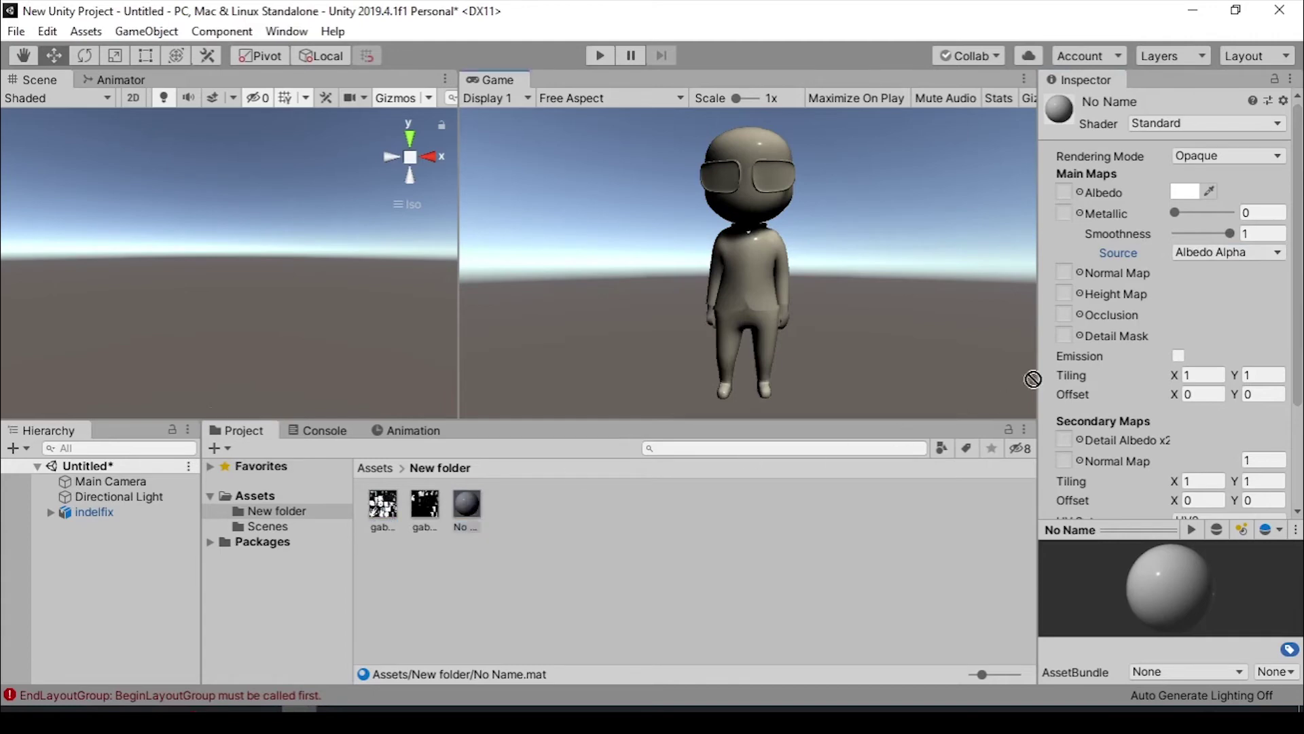
left_click_drag(1084, 211, 1082, 211)
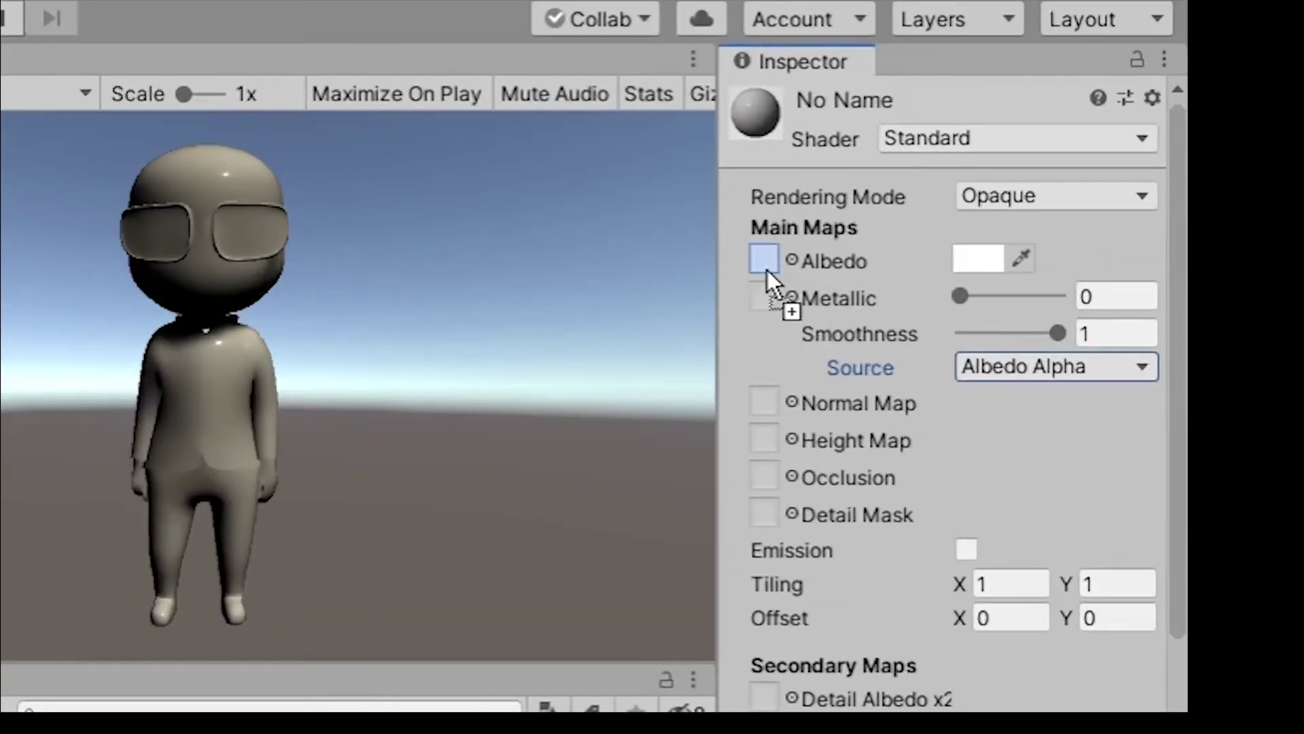
left_click_drag(768, 271, 768, 270)
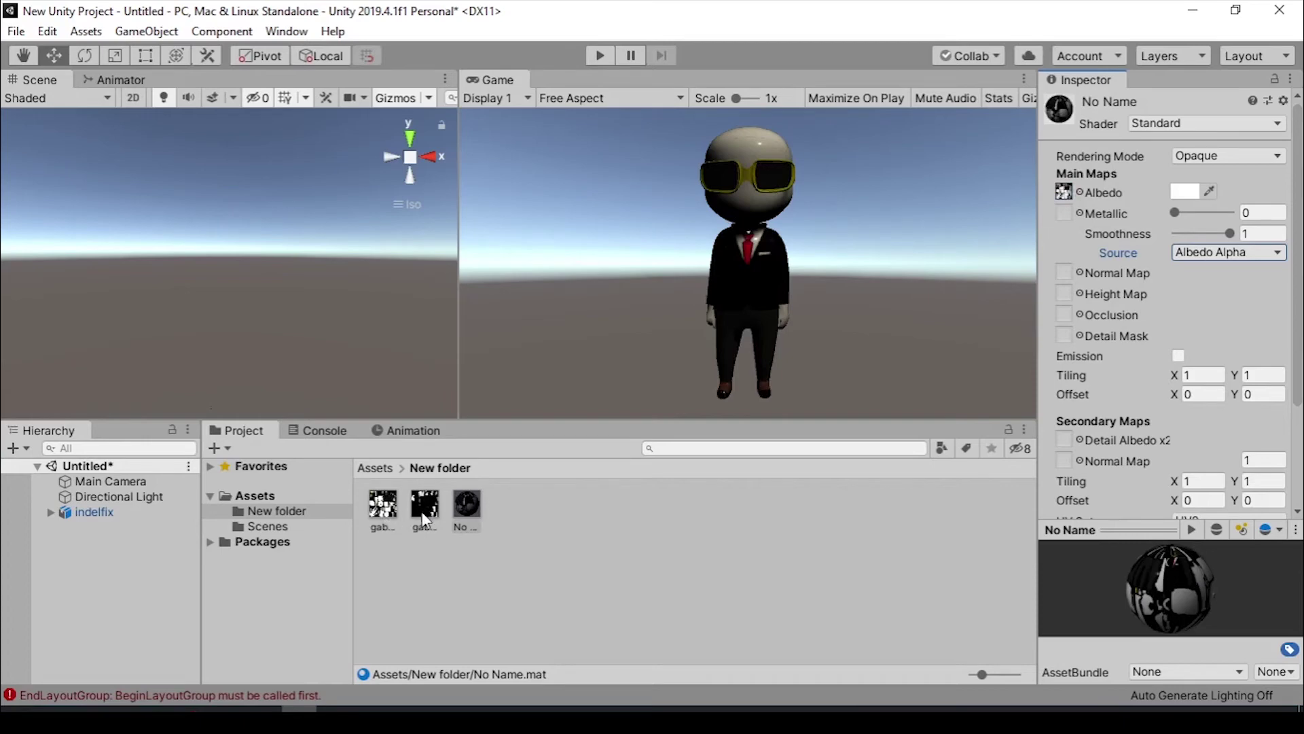
left_click_drag(432, 525, 1173, 428)
left_click_drag(1066, 205, 1064, 178)
scroll(1197, 204, "up", 5)
- Change the No Name material's shader to Autodesk Interactive and set its roughness to 1
left_click(1197, 126)
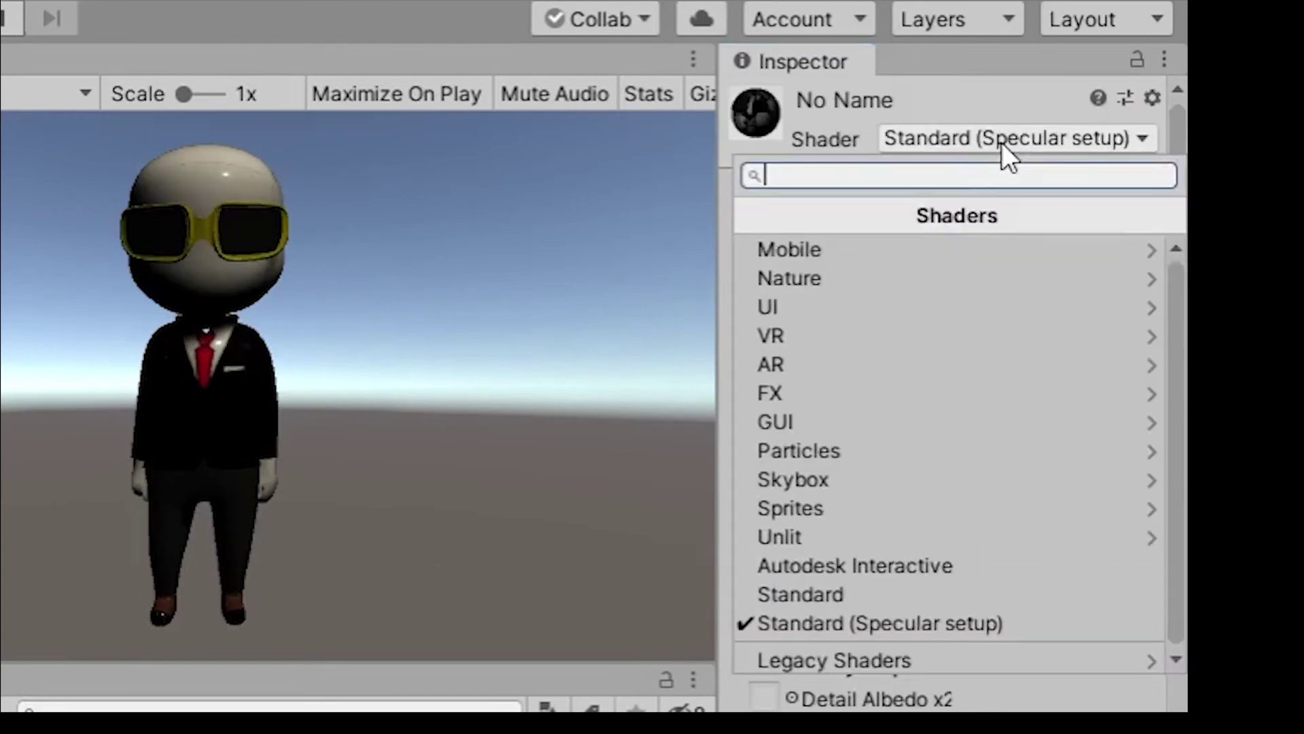
left_click(894, 571)
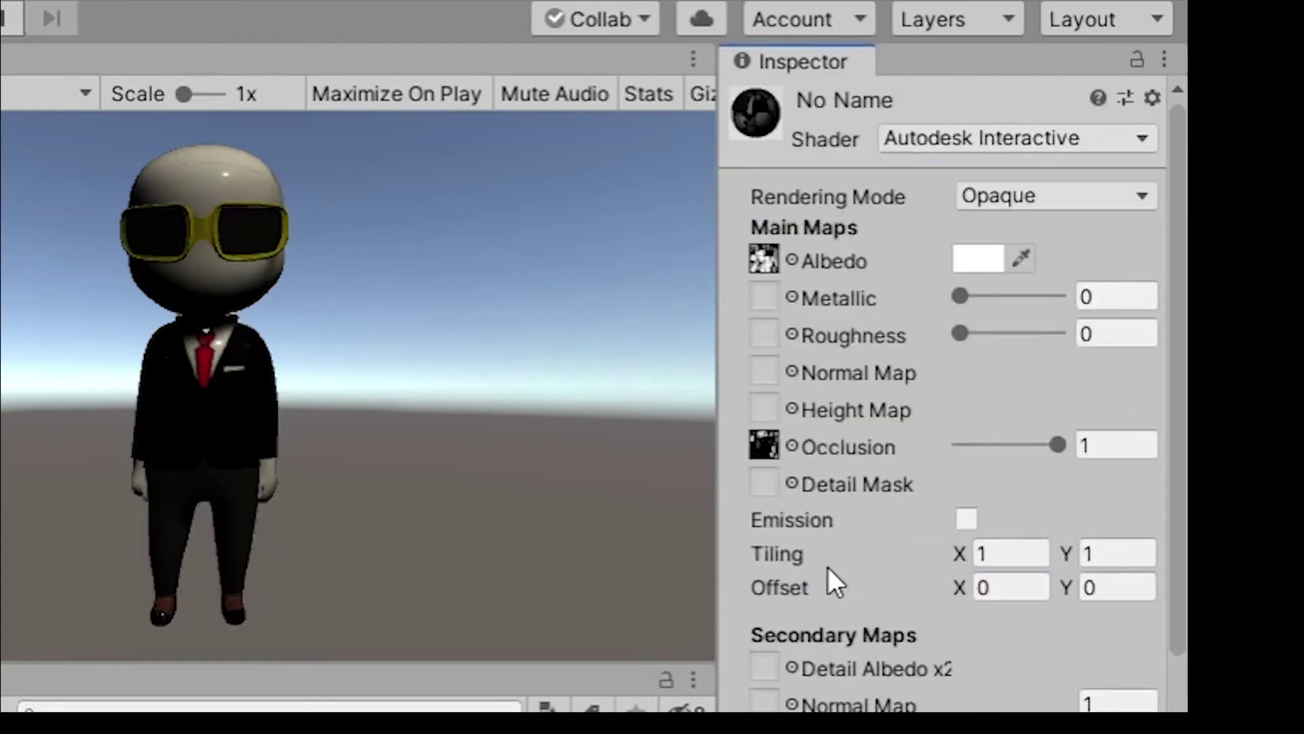
scroll(882, 549, "down", 3)
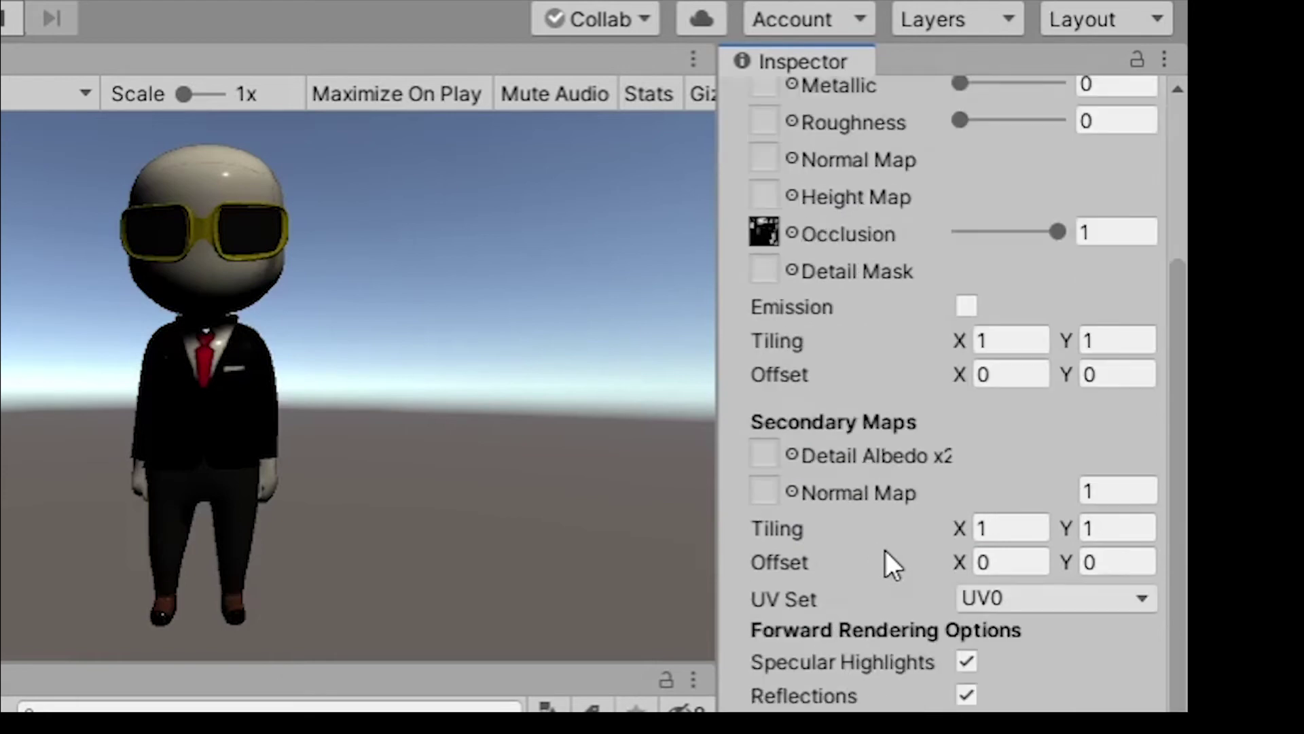
scroll(886, 550, "up", 3)
left_click_drag(969, 340, 1057, 333)
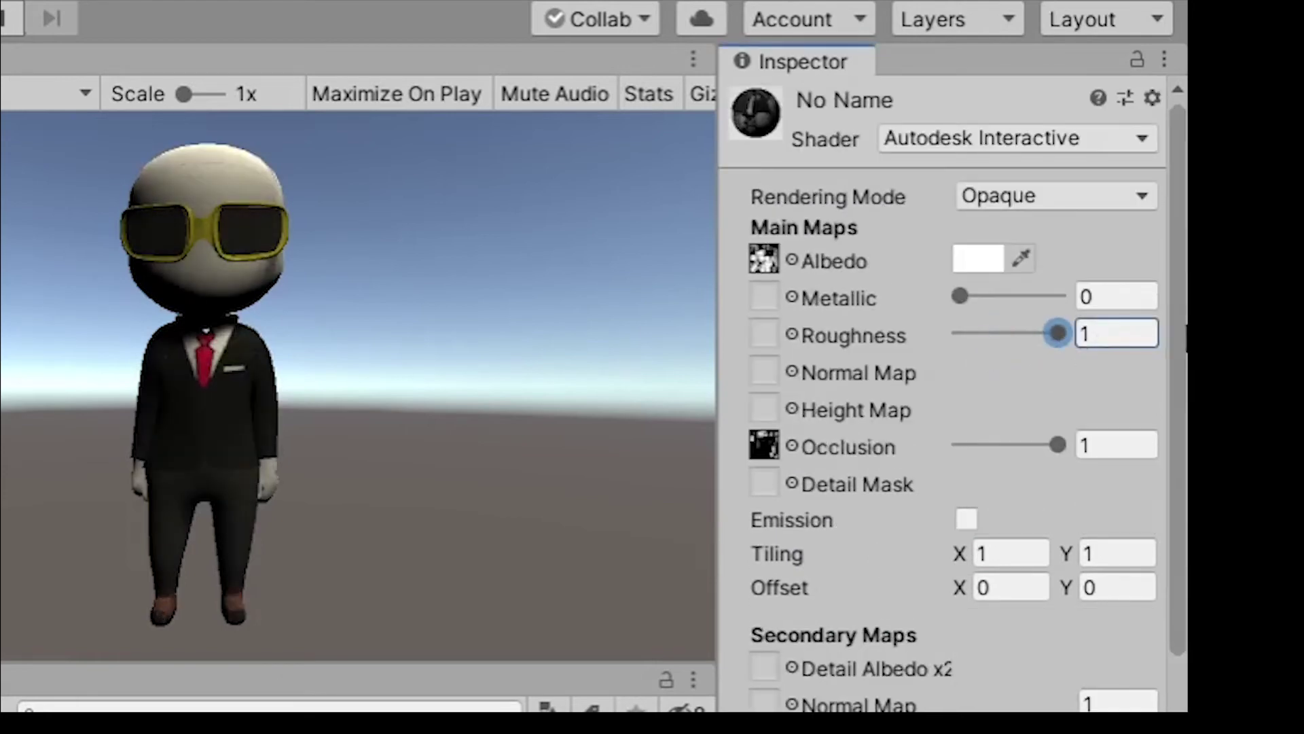
- Try the Standard shader on the No Name material for comparison and return it to Autodesk Interactive
left_click(943, 144)
left_click(829, 598)
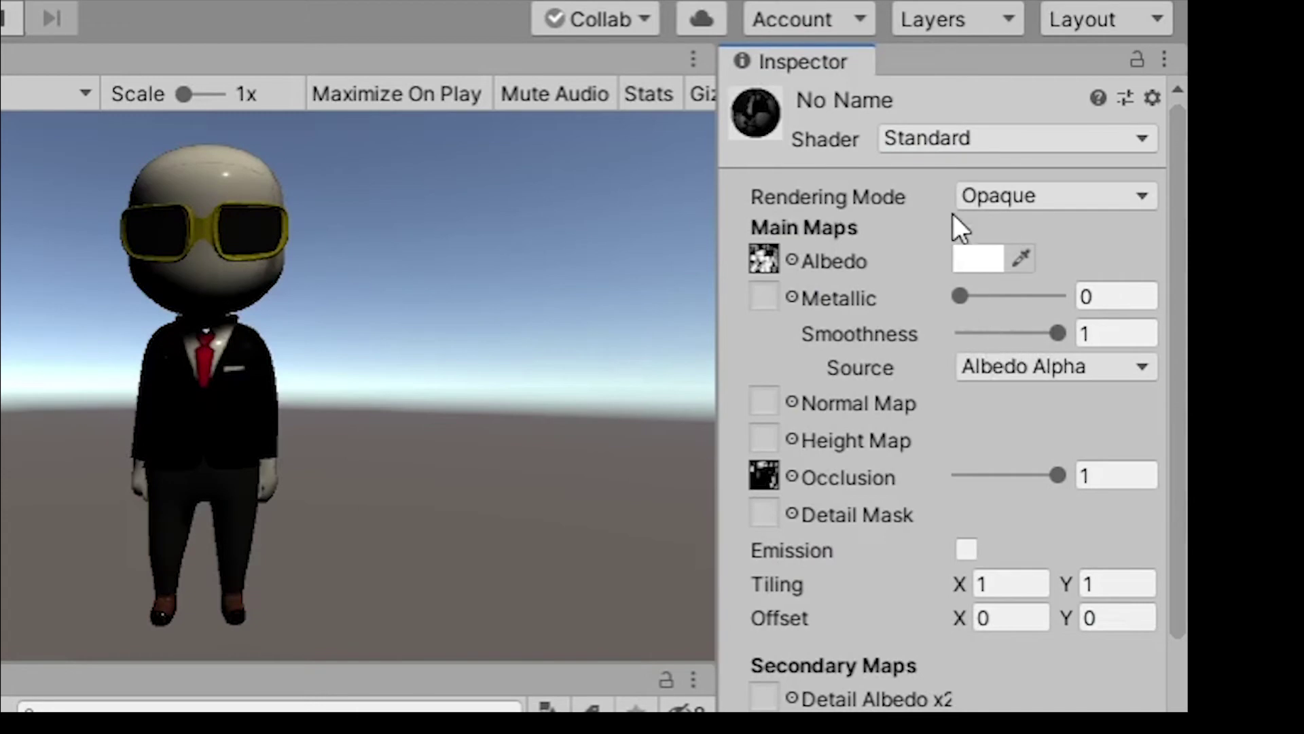
left_click(968, 144)
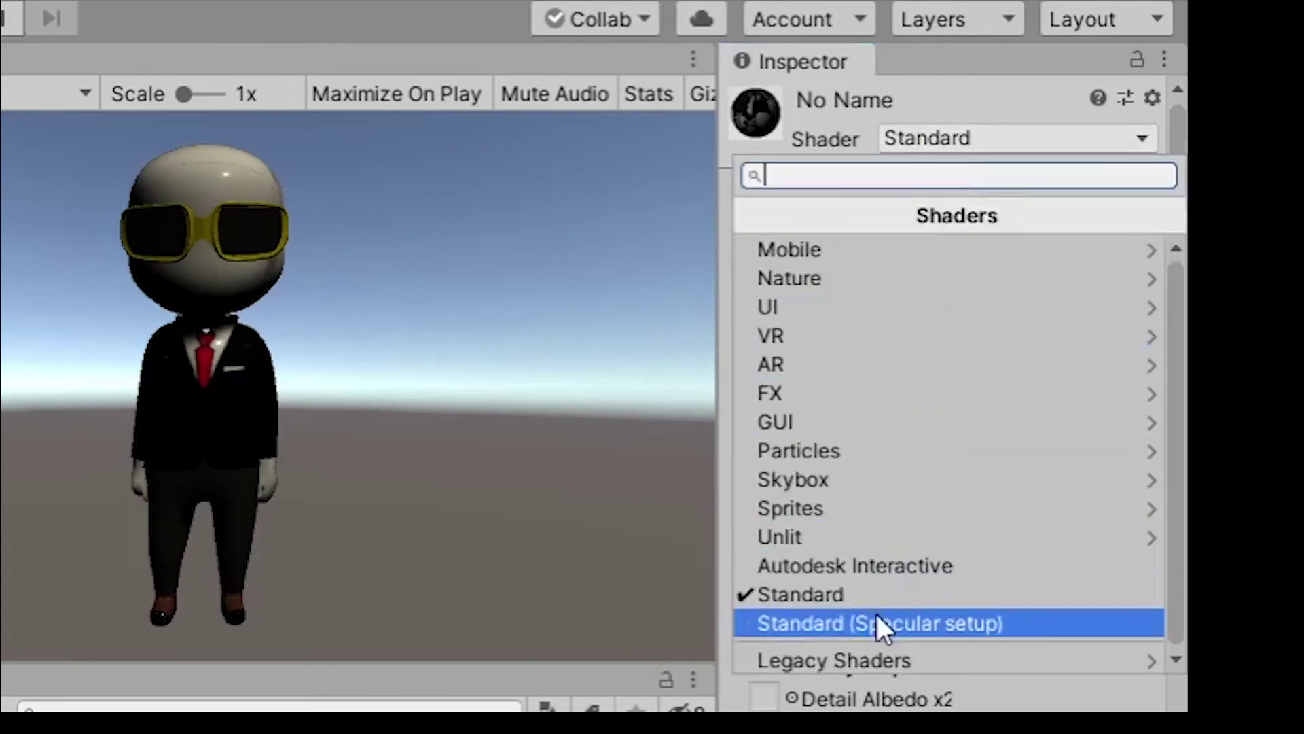
left_click(870, 569)
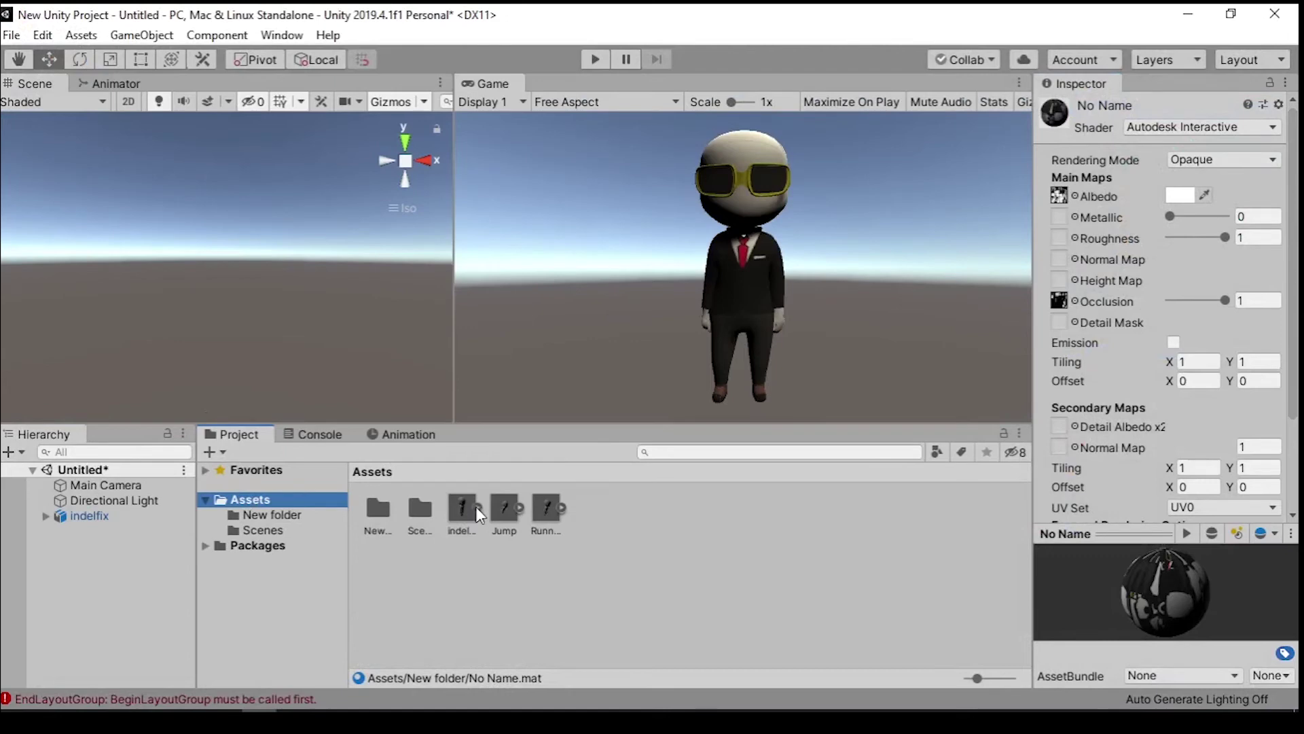
- Preview the mixamo.com animation clip inside the indelfix model and apply it to the indelfix character in the scene
left_click(478, 508)
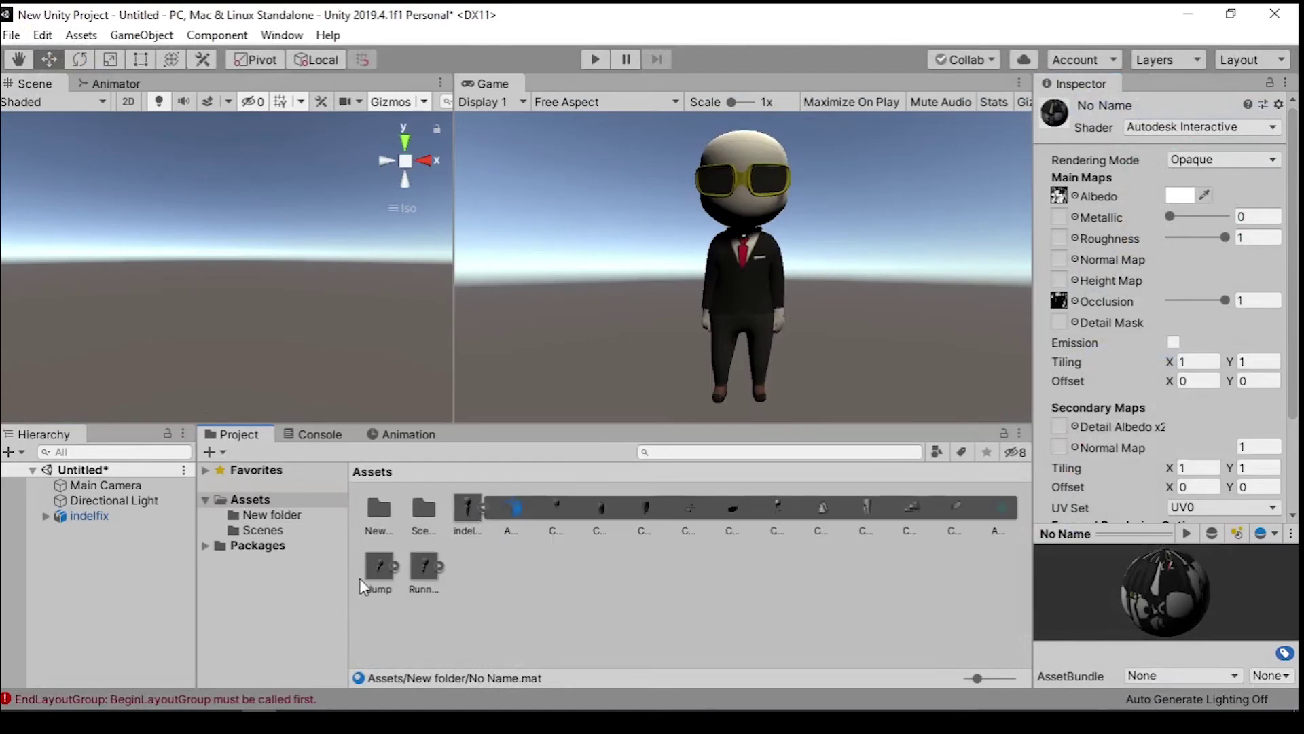
left_click(1005, 512)
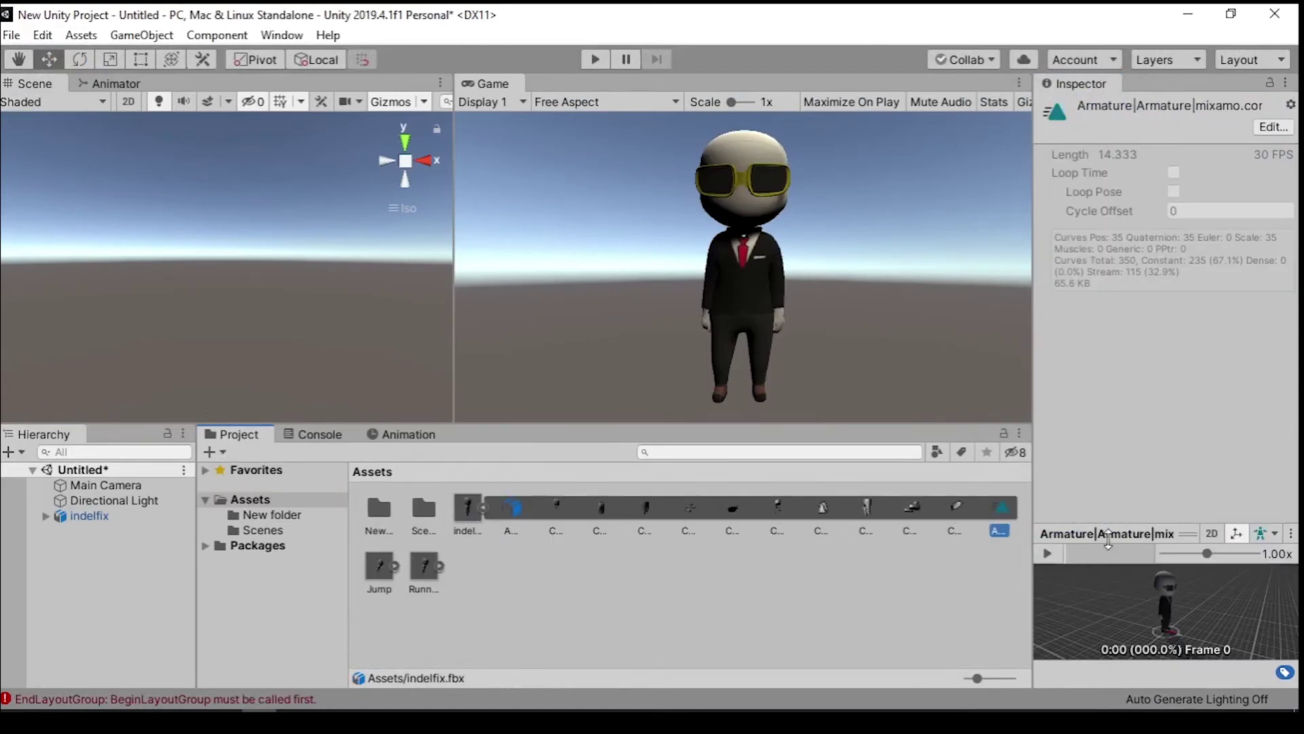
left_click(1050, 557)
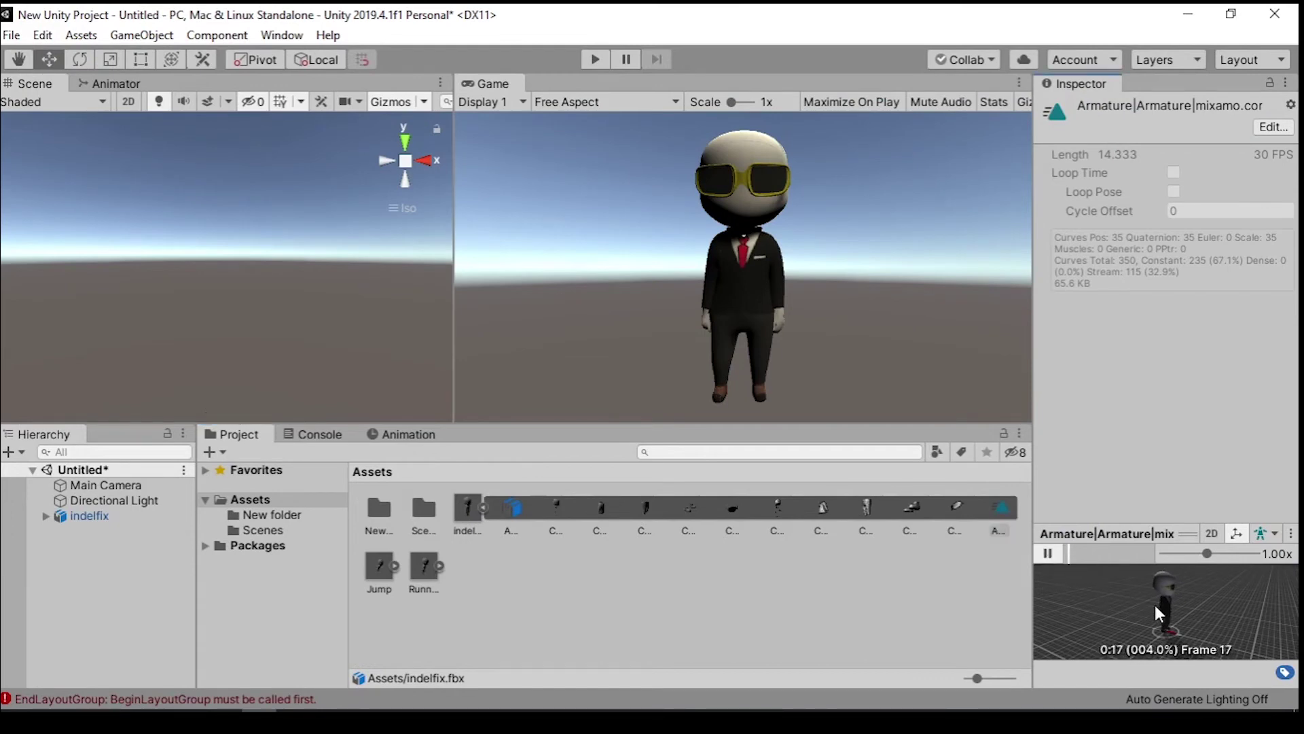
left_click_drag(1155, 530, 1155, 368)
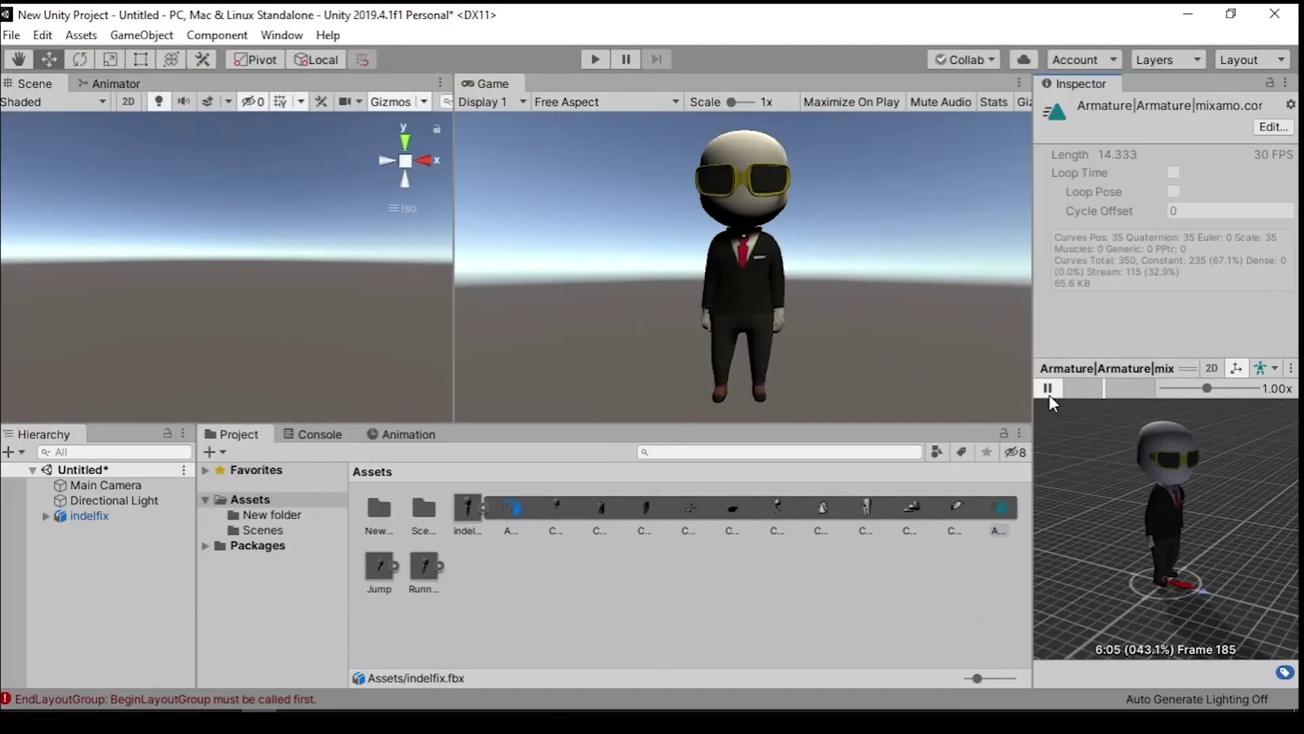
left_click_drag(1006, 511, 102, 520)
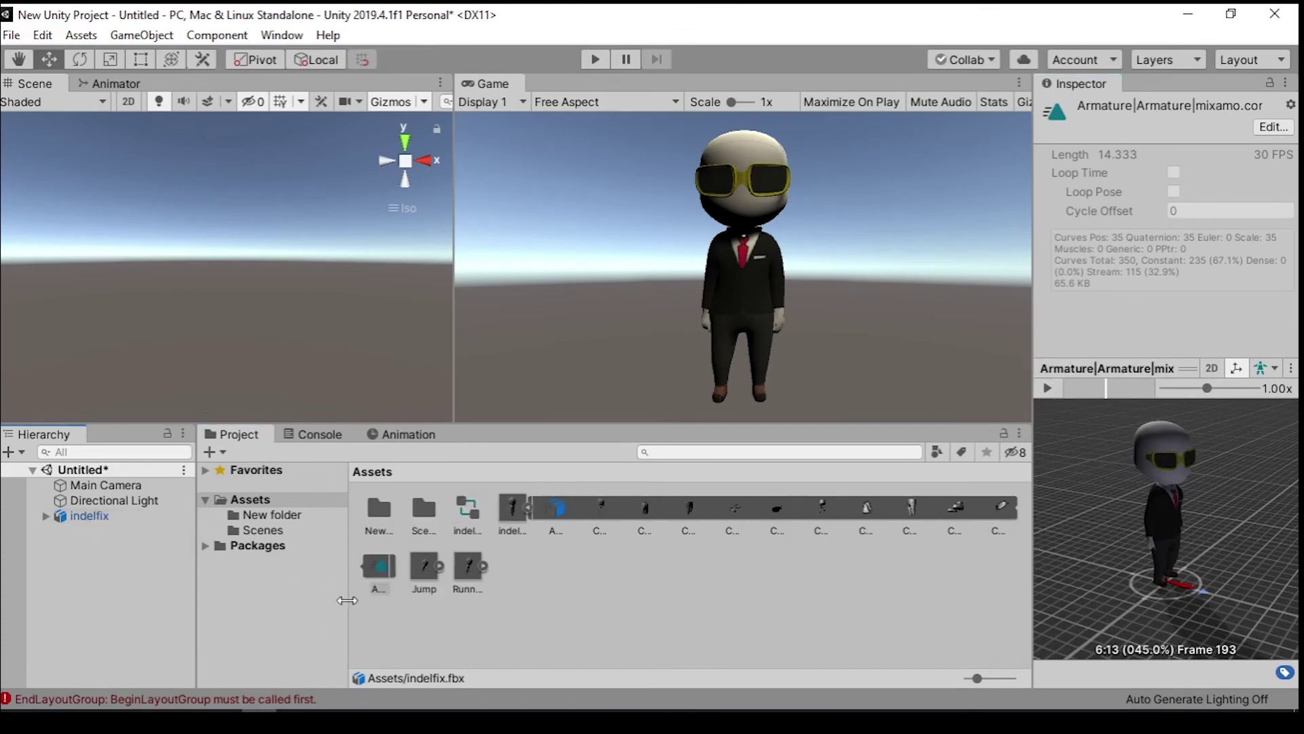
- Check which avatars and controllers are available for the indelfix character's Animator component
left_click(92, 518)
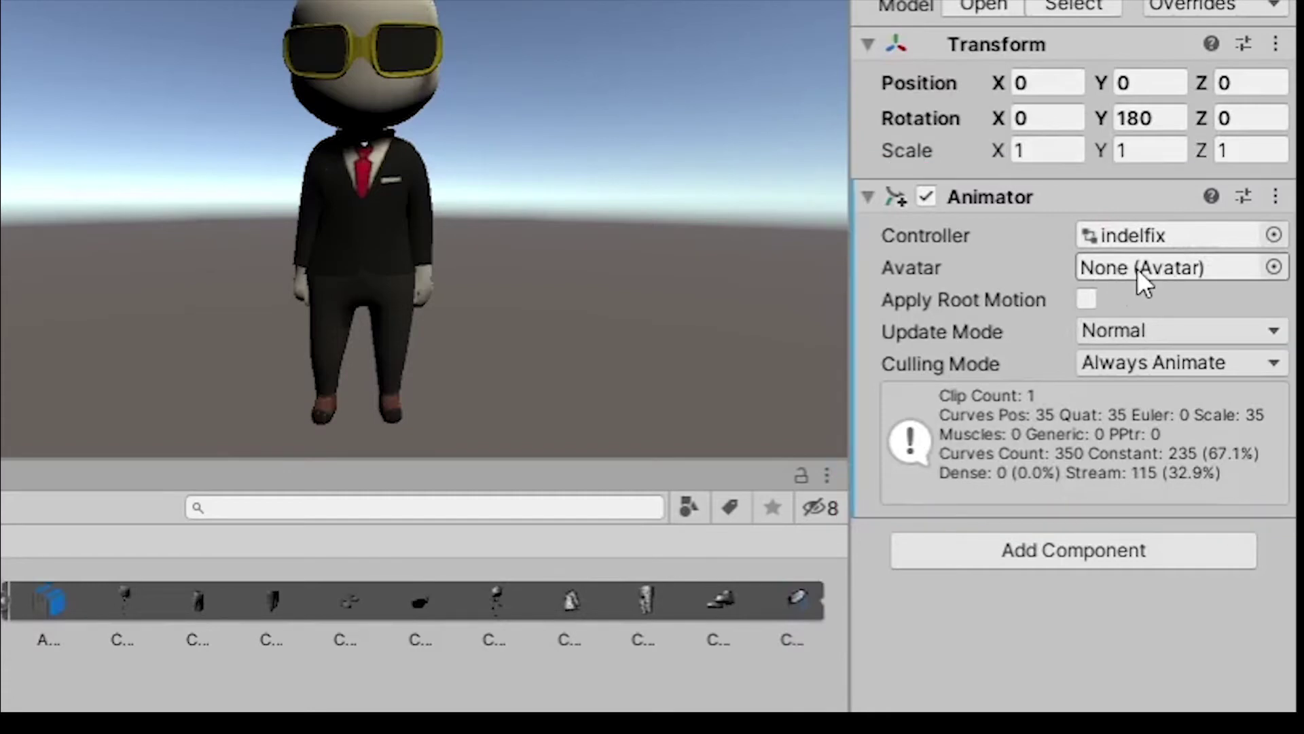
left_click(1273, 267)
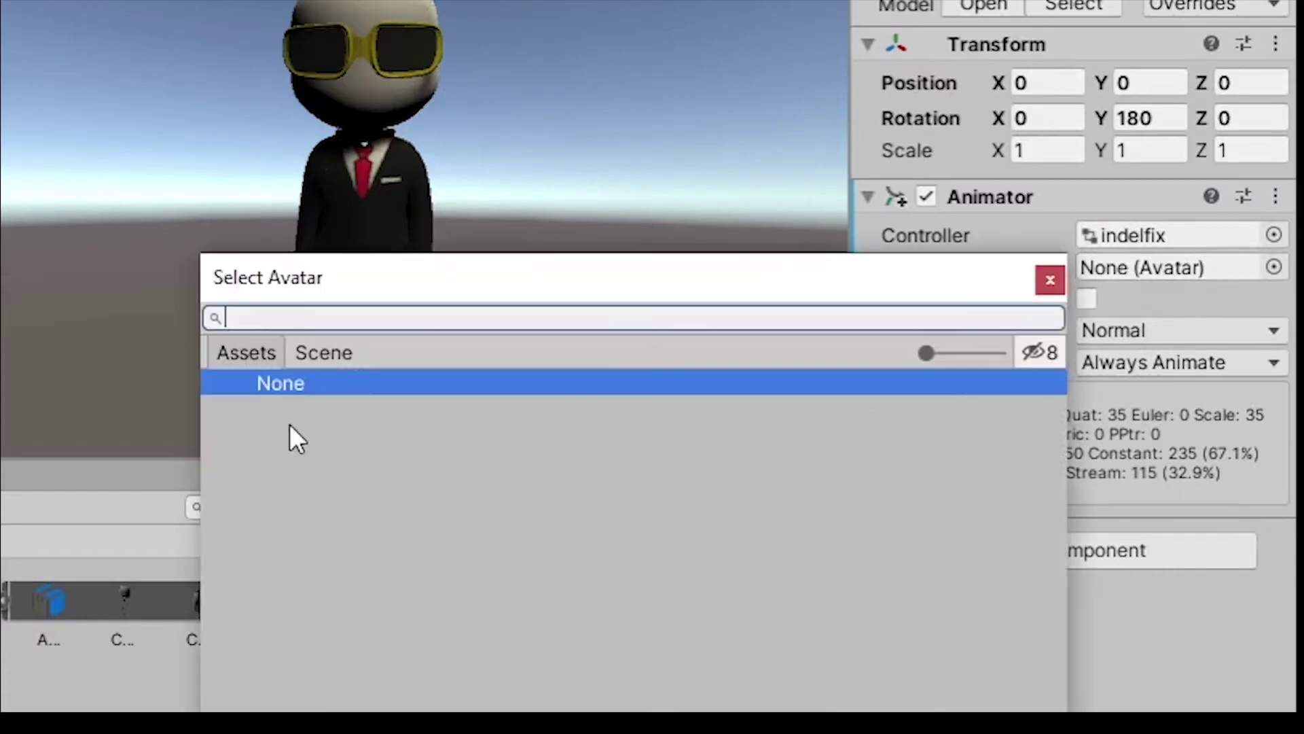
left_click(1050, 278)
left_click(1274, 235)
left_click(1049, 279)
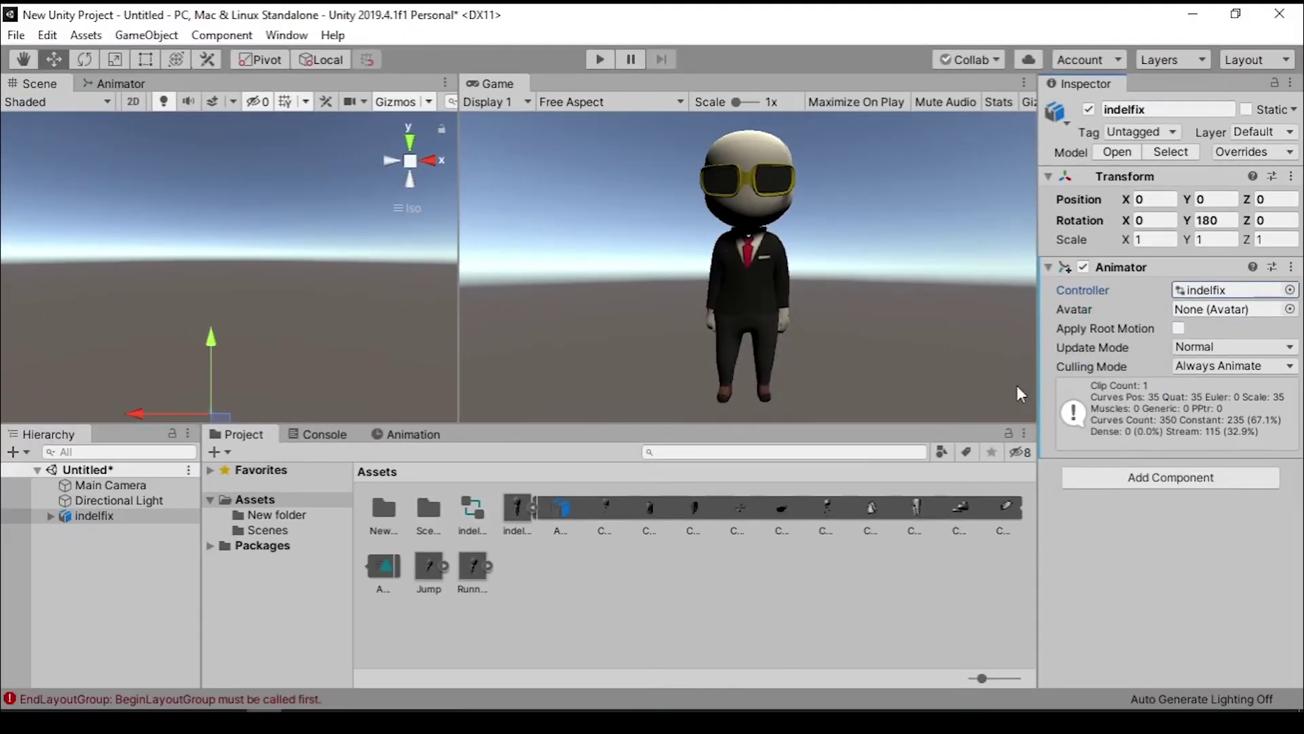
- Rename the default state in the indelfix animator controller to idel
left_click(120, 83)
left_click(310, 259)
scroll(219, 320, "up", 2)
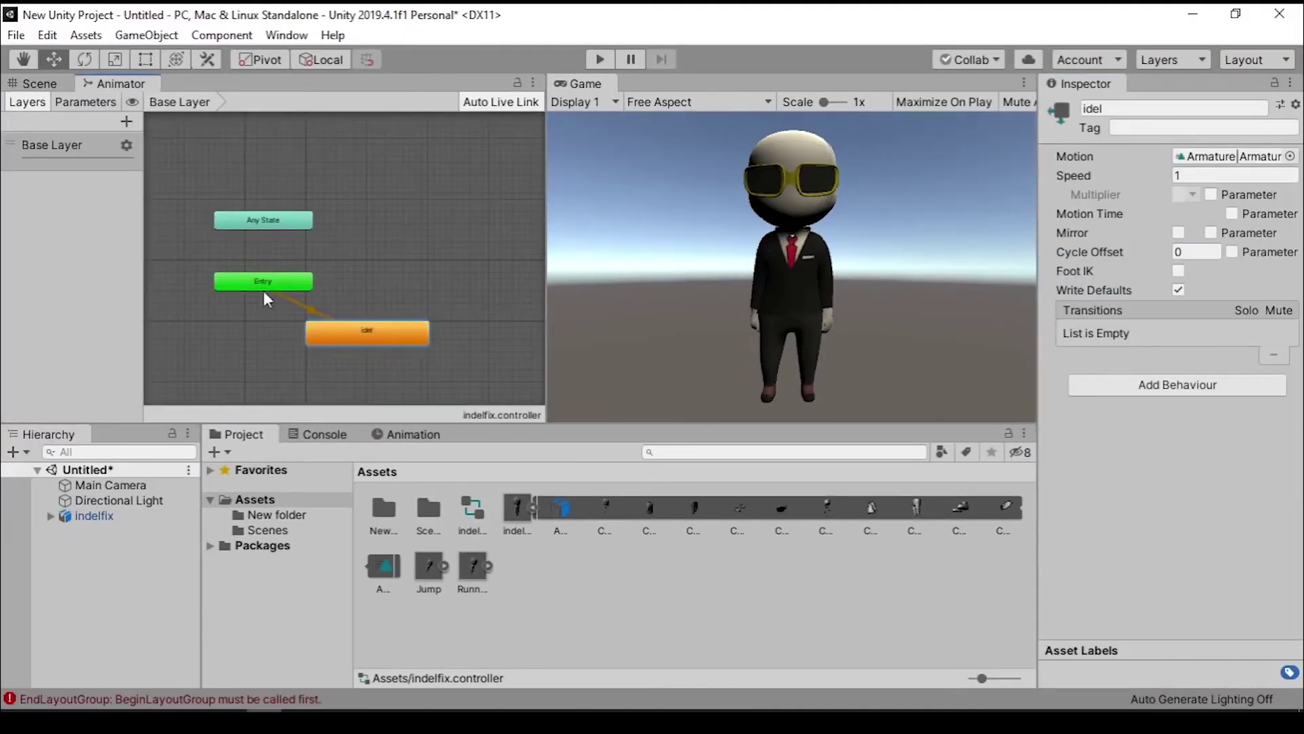
- Set the indelfix model's rig animation type to Humanoid, with the avatar created from this model, and apply the import settings
left_click(91, 514)
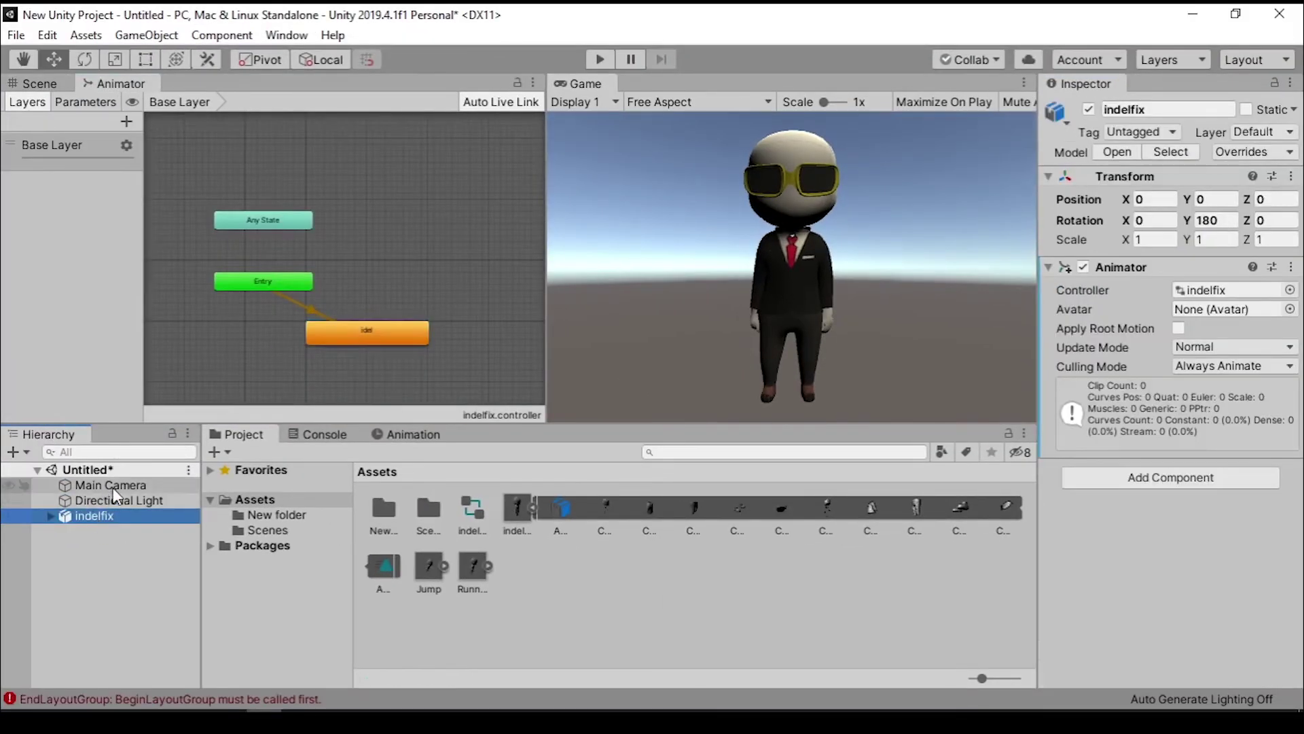
left_click(508, 514)
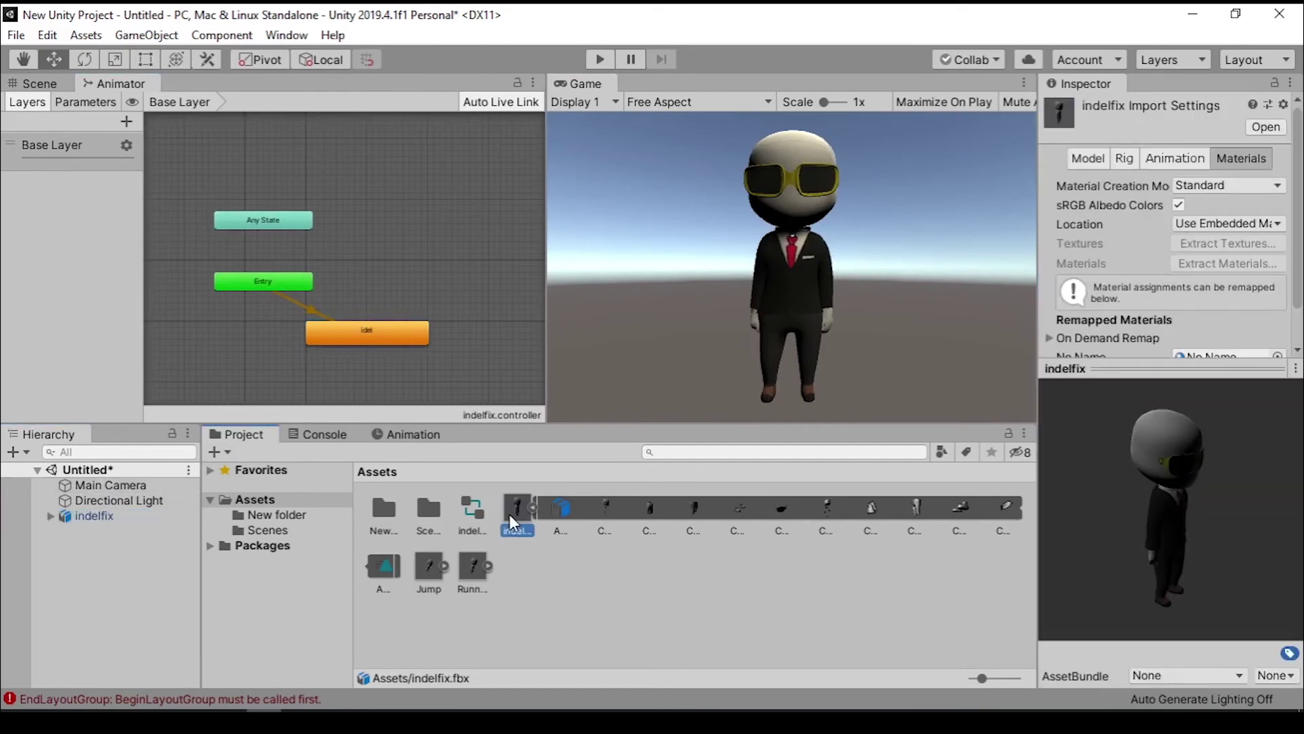
left_click(1119, 158)
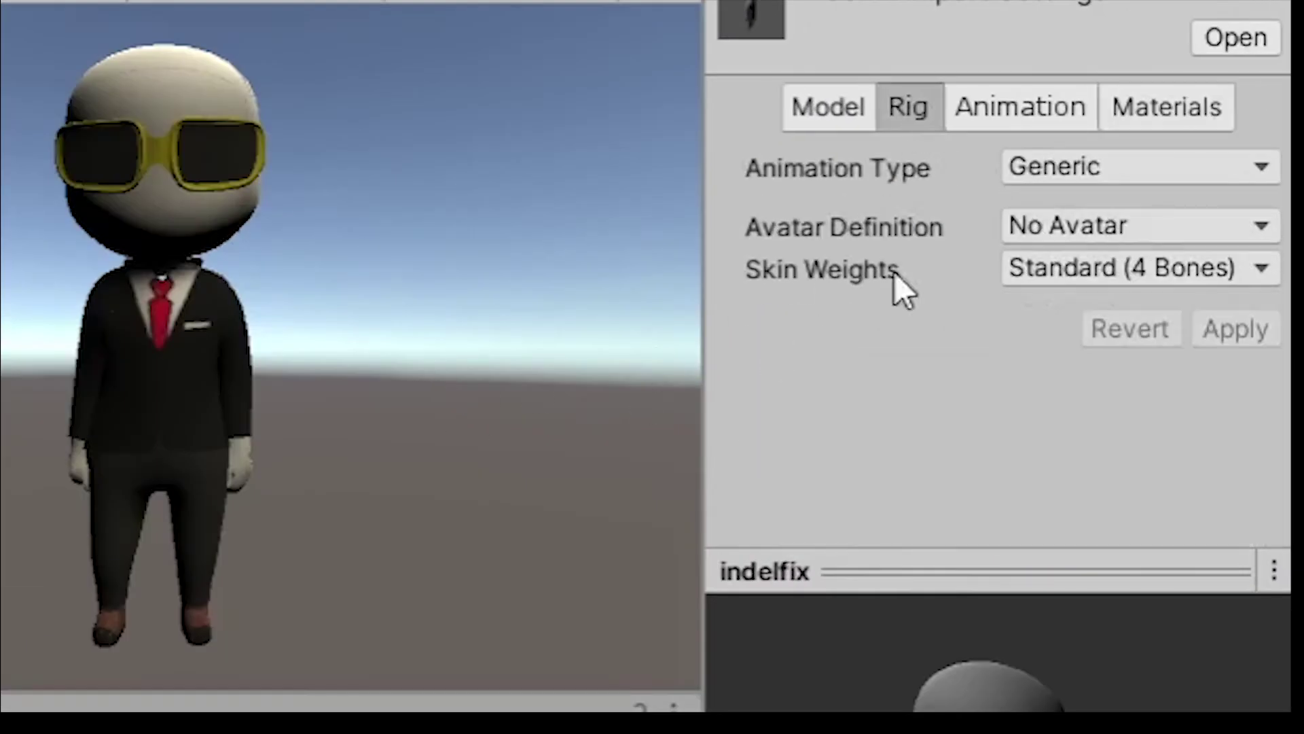
left_click(1163, 174)
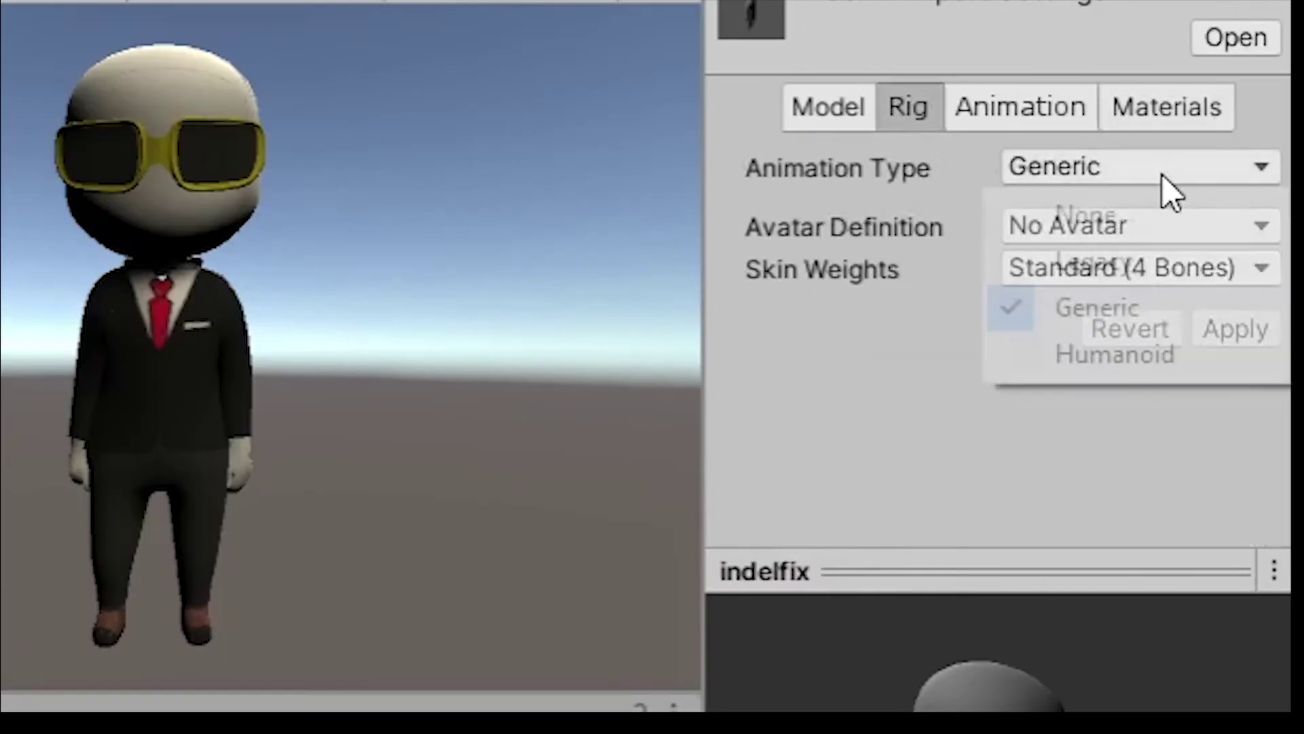
left_click(1084, 368)
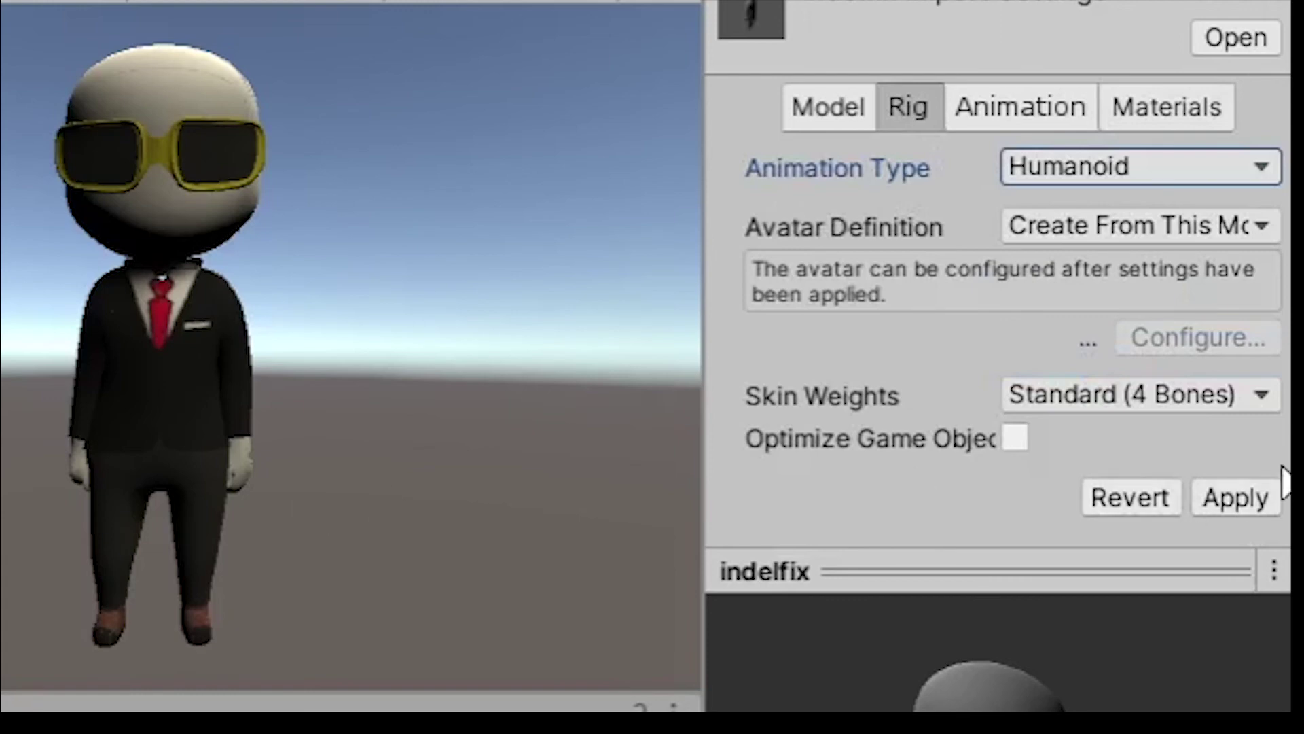
left_click(1267, 506)
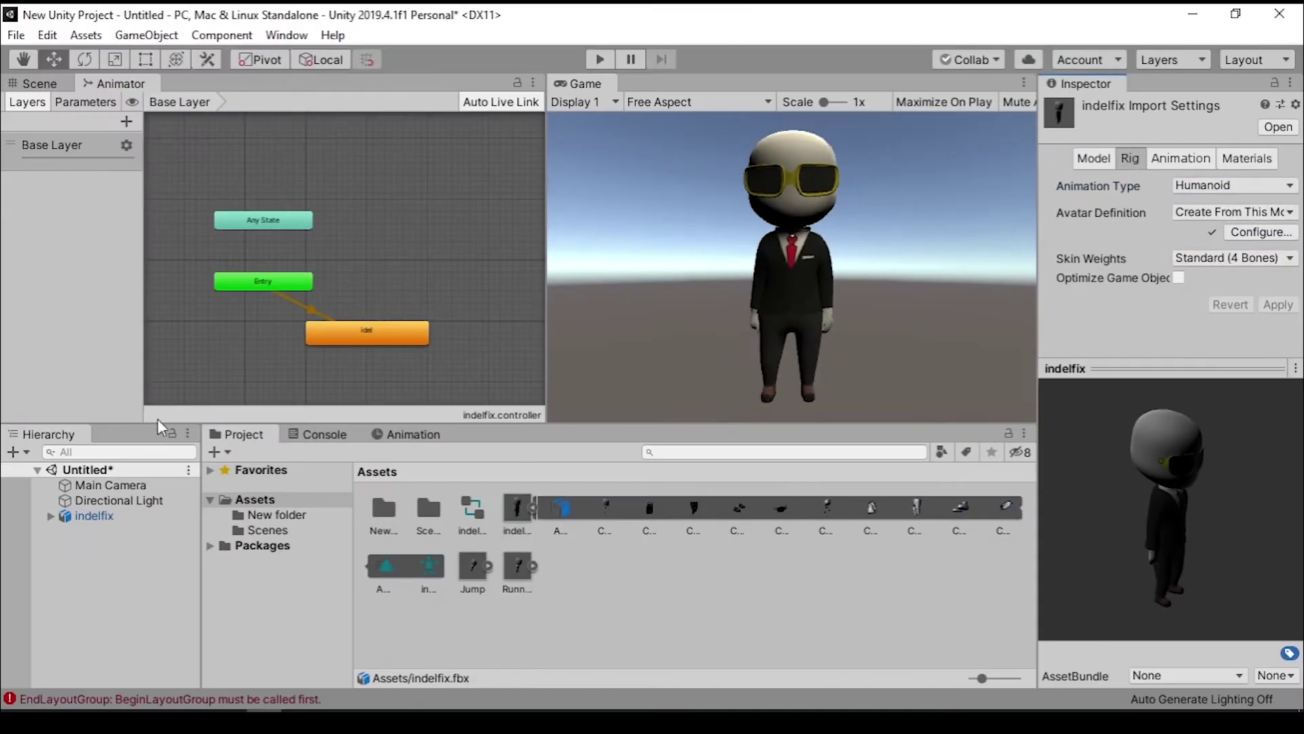
- Assign indelfixAvatar to the Animator component of the indelfix character in the scene and start play mode
left_click(110, 520)
left_click(1263, 335)
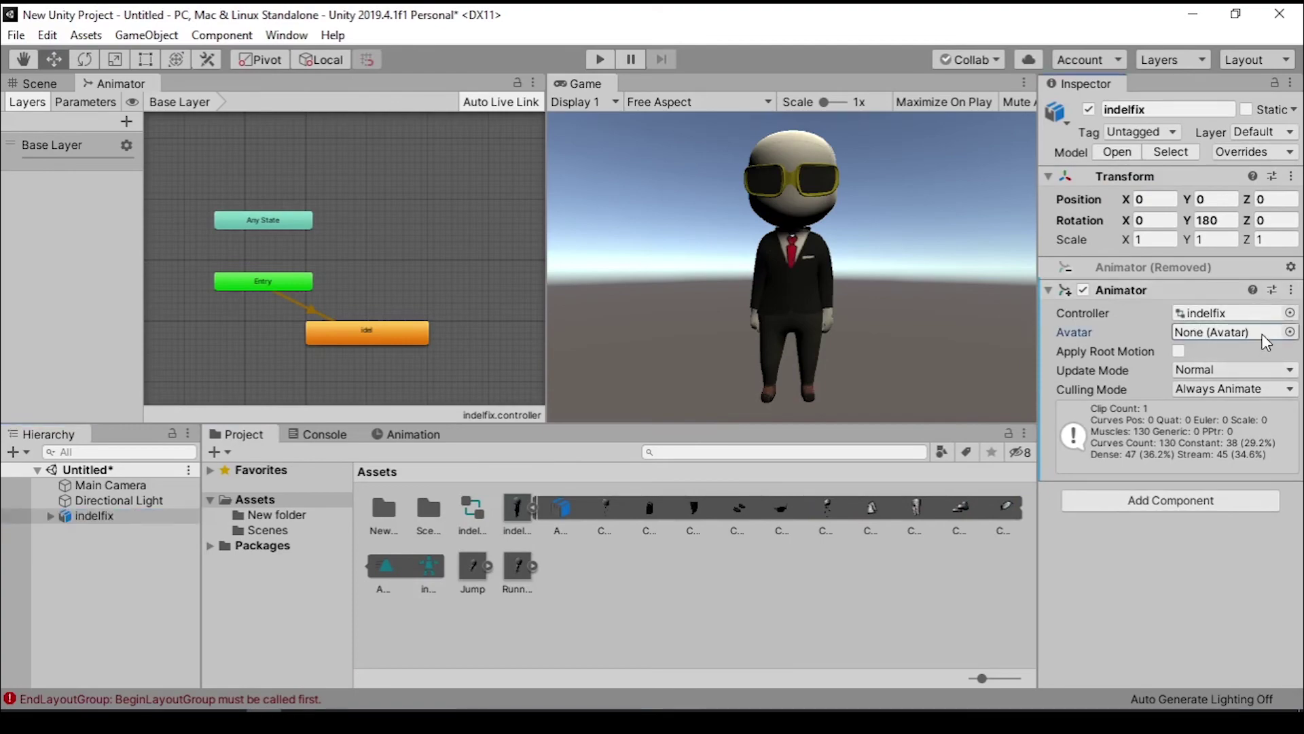
left_click(1289, 333)
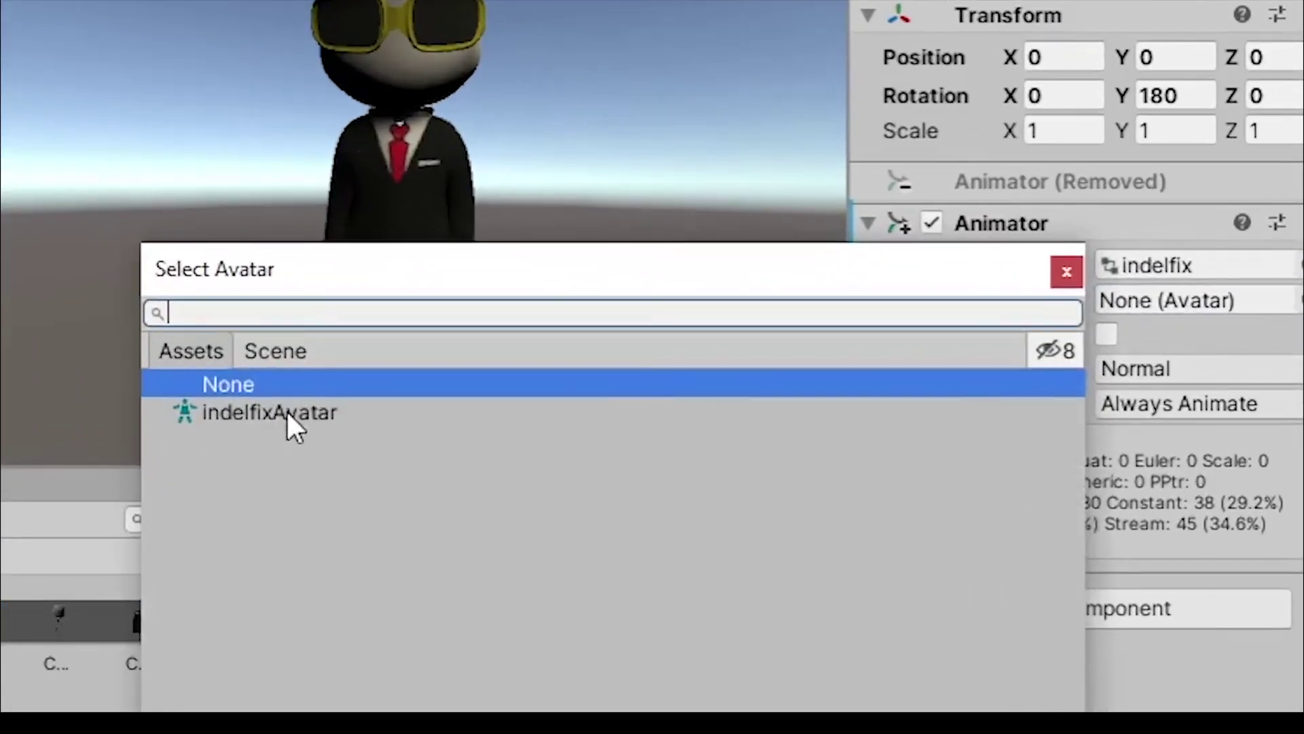
left_click(286, 413)
left_click(1061, 274)
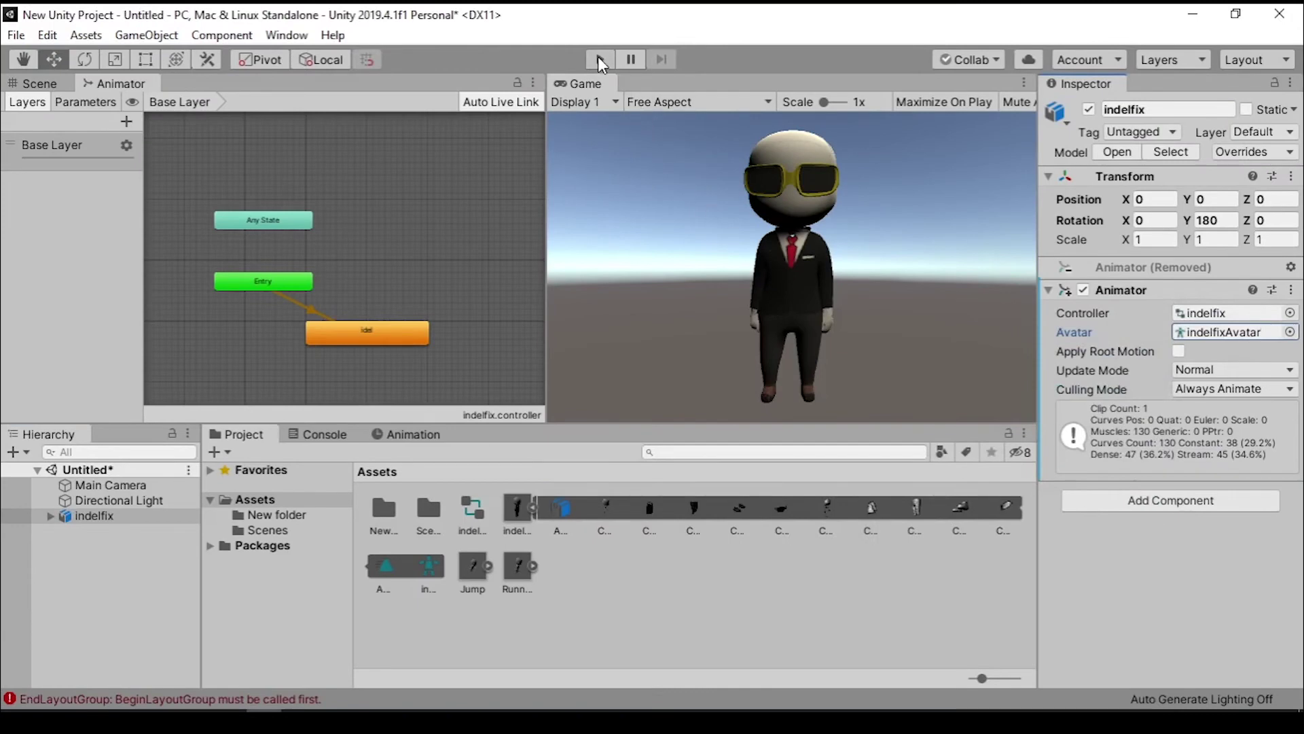
left_click(600, 61)
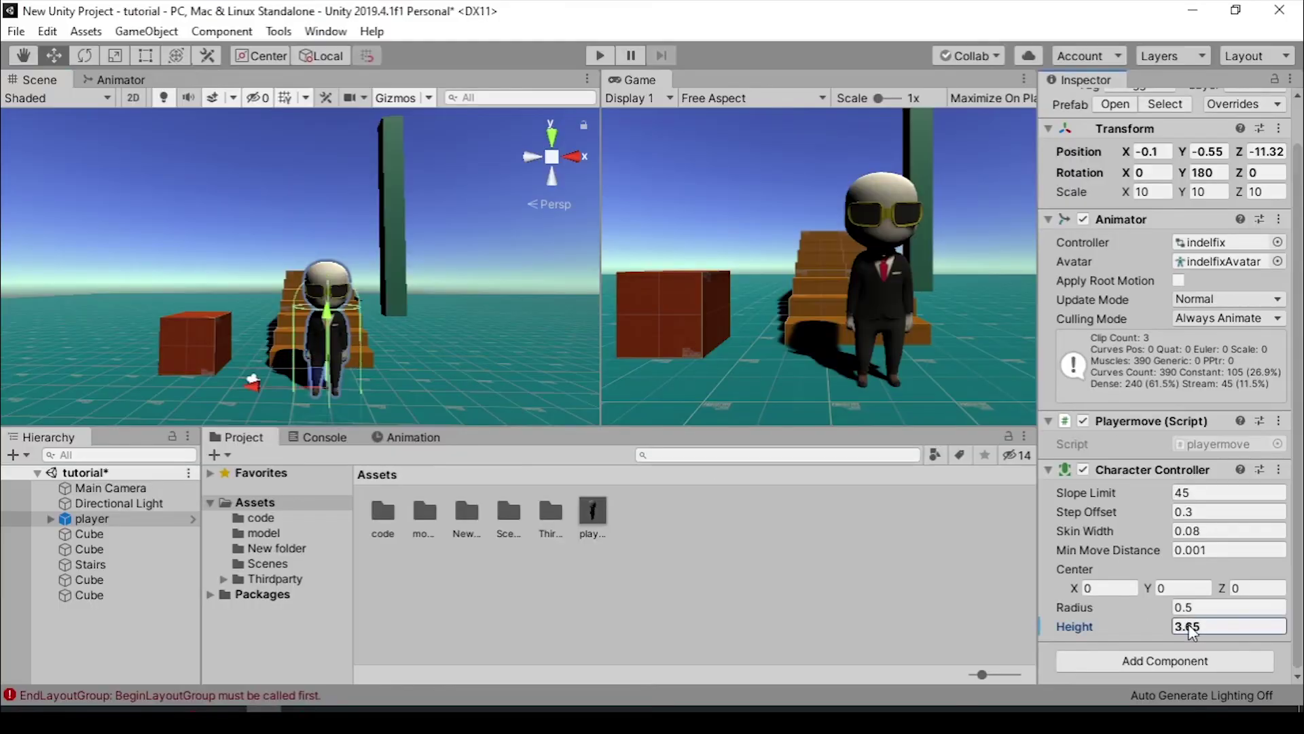
- Adjust the center and height of the player's Character Controller so that the collider fits the character
left_click_drag(1195, 589, 1155, 618)
mouse_move(1201, 626)
left_mouse_down()
mouse_move(1148, 640)
mouse_move(1202, 609)
left_mouse_up()
type("1.8435")
middle_click_drag(340, 292, 348, 262)
left_click_drag(1183, 626, 1220, 659)
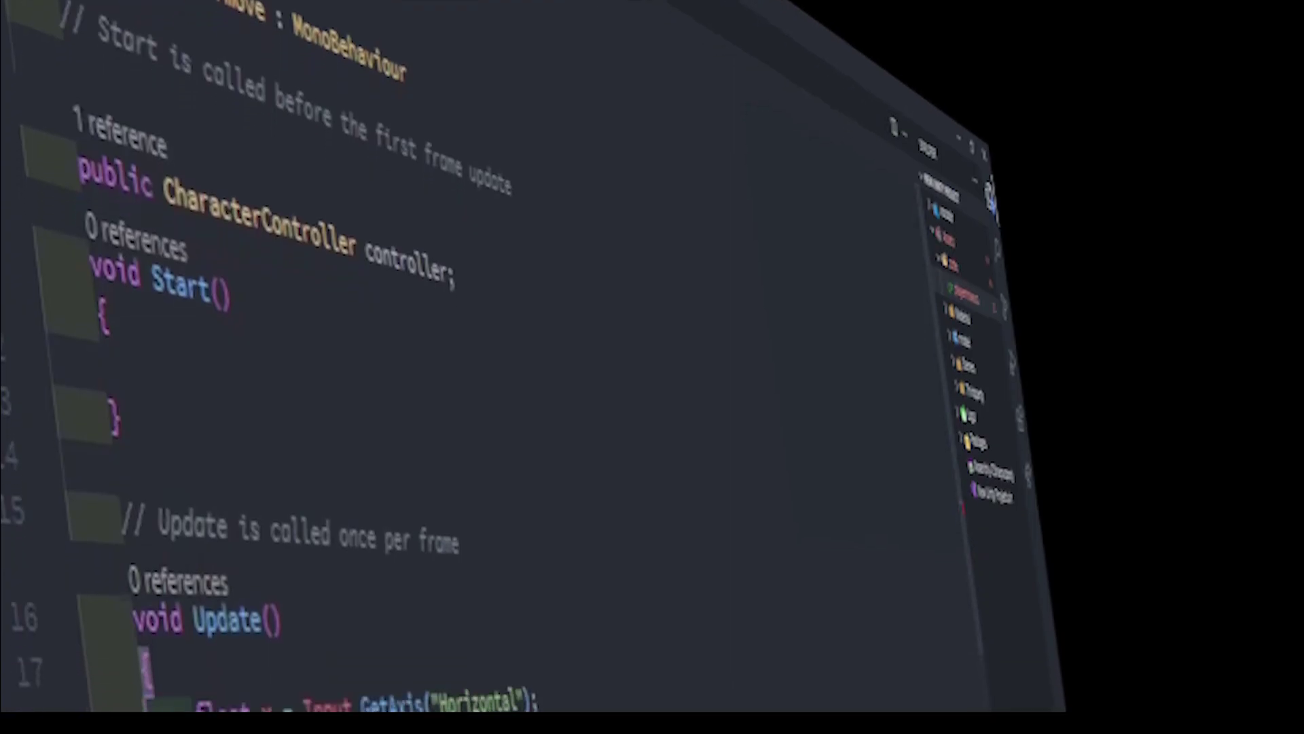
- In the player movement script, complete the call controller.Move(move*SpriteDrawMode*Time.deltaTime); and declare public float speed = 12f; below the controller variable
type("move*SpriteDrawMode*Time.deltaTime);")
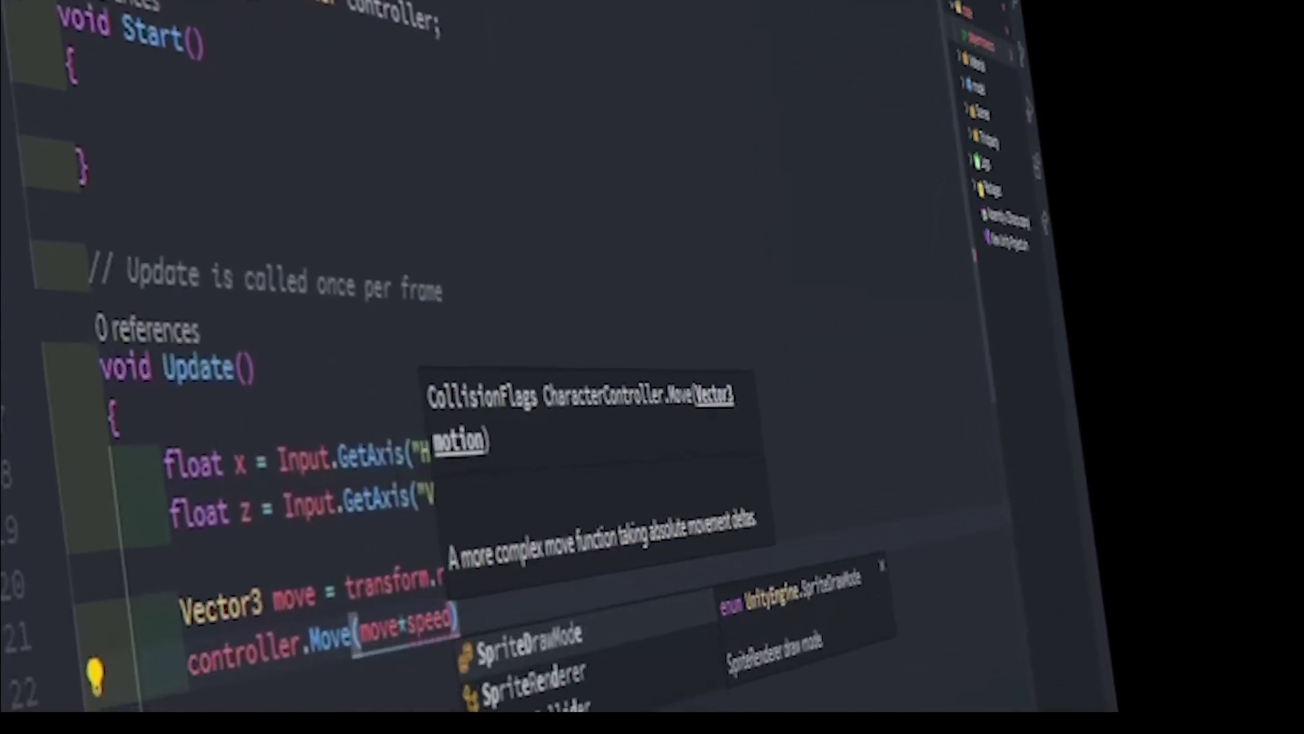
left_click(453, 156)
key("Return")
type("public float speed = 12f;")
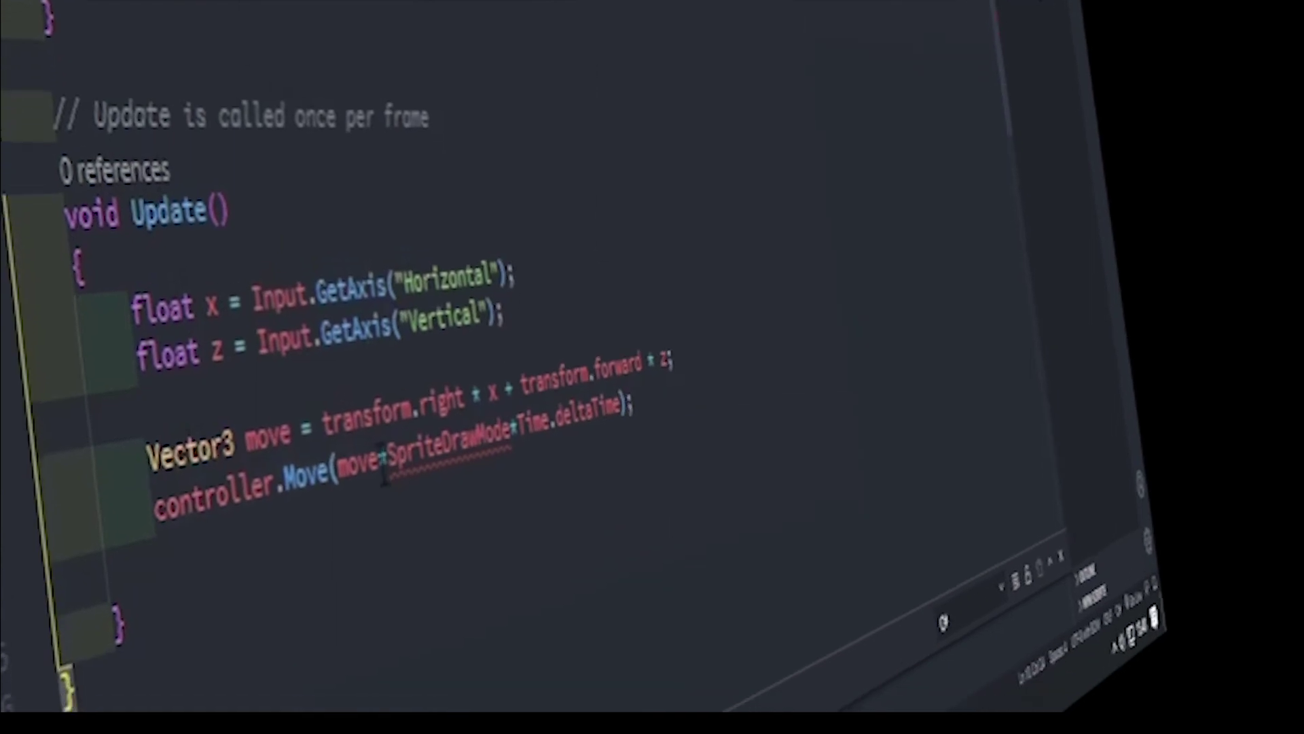
- Replace SpriteDrawMode with speed in the controller.Move call and save the script
left_click(516, 522)
key("BackSpace")
key("BackSpace")
key("BackSpace")
key("BackSpace")
key("BackSpace")
key("BackSpace")
key("BackSpace")
key("BackSpace")
key("BackSpace")
key("BackSpace")
key("BackSpace")
key("BackSpace")
key("BackSpace")
key("BackSpace")
type("speed")
key("ctrl+s")
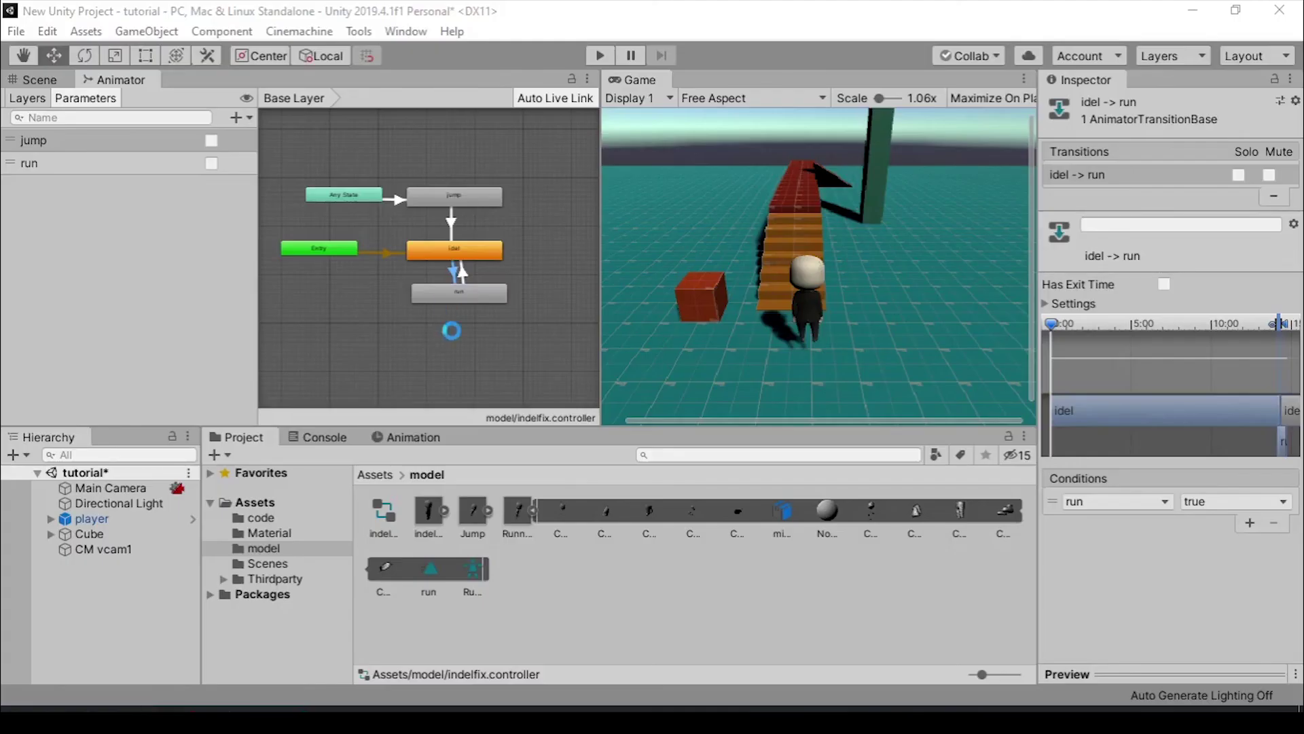
- Switch to Unity, play the tutorial scene and steer the player left, forward and right to test its movement and animations
left_click(452, 331)
left_click_drag(466, 299, 476, 315)
left_click(532, 510)
left_click(600, 55)
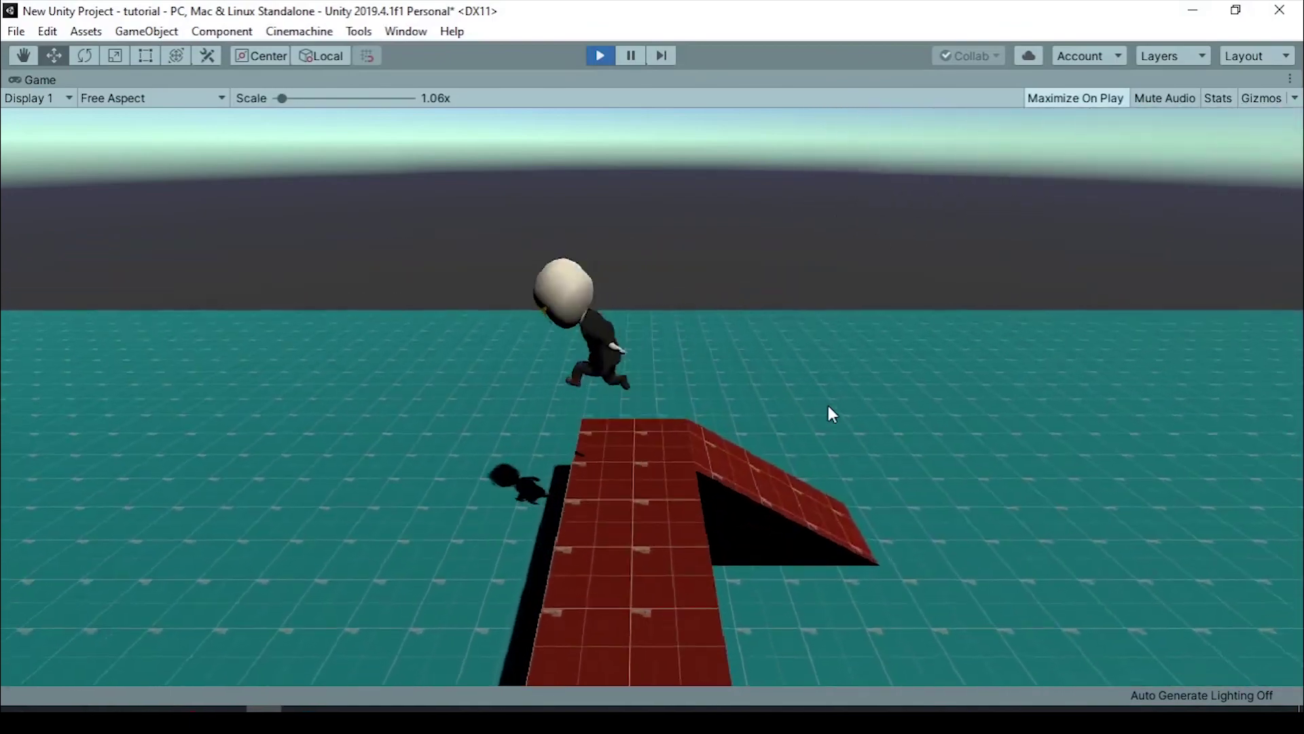
key("a")
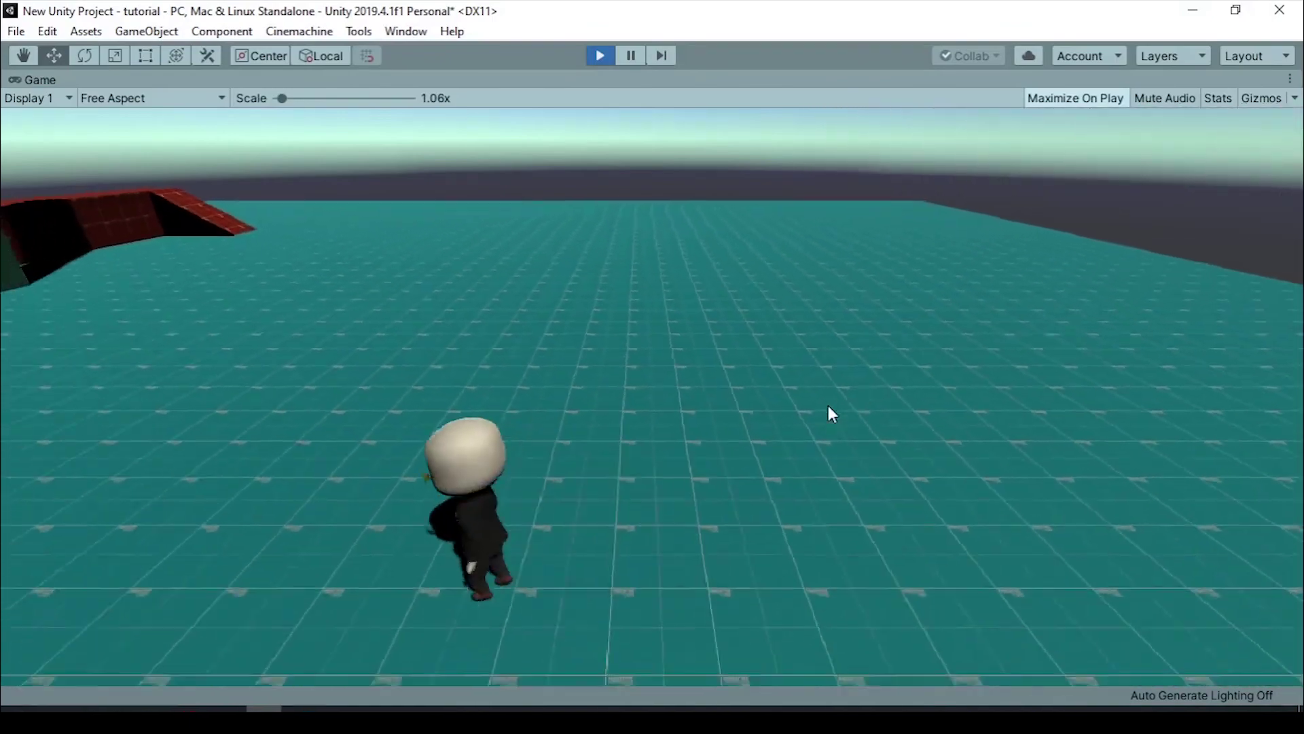
key("w")
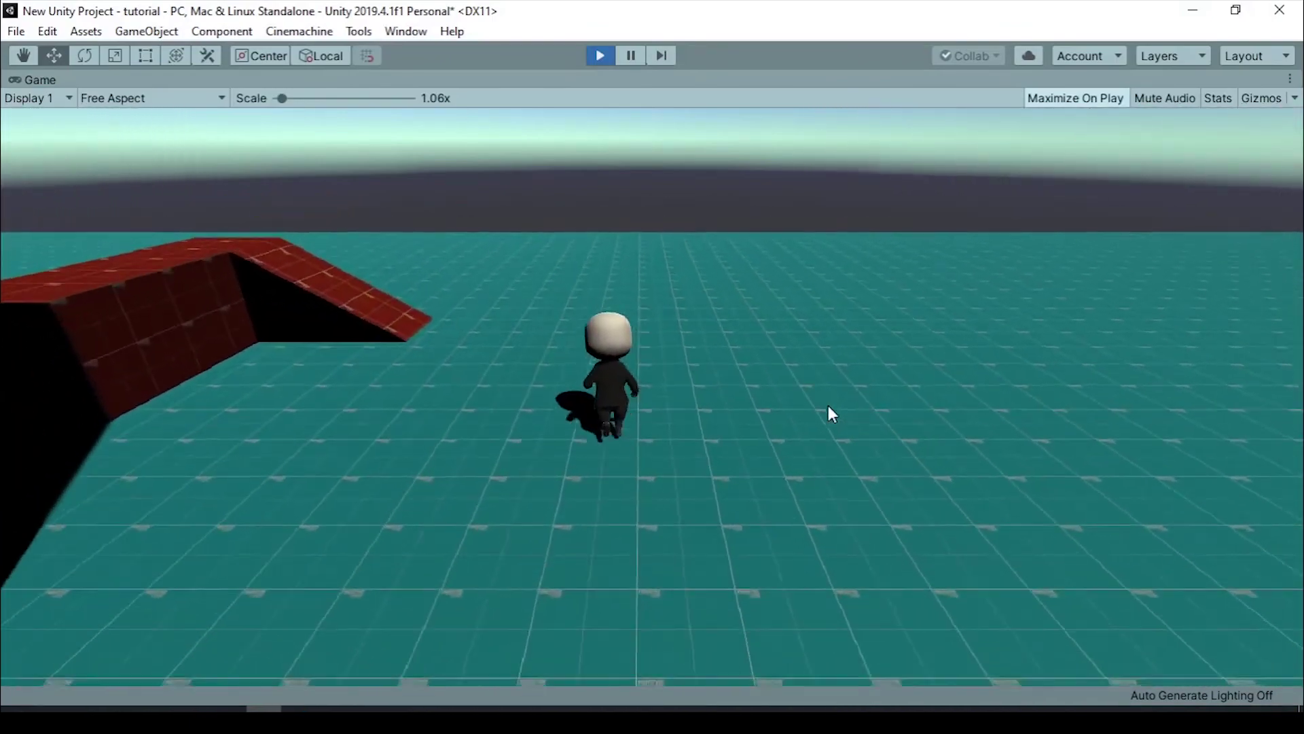
key("d")
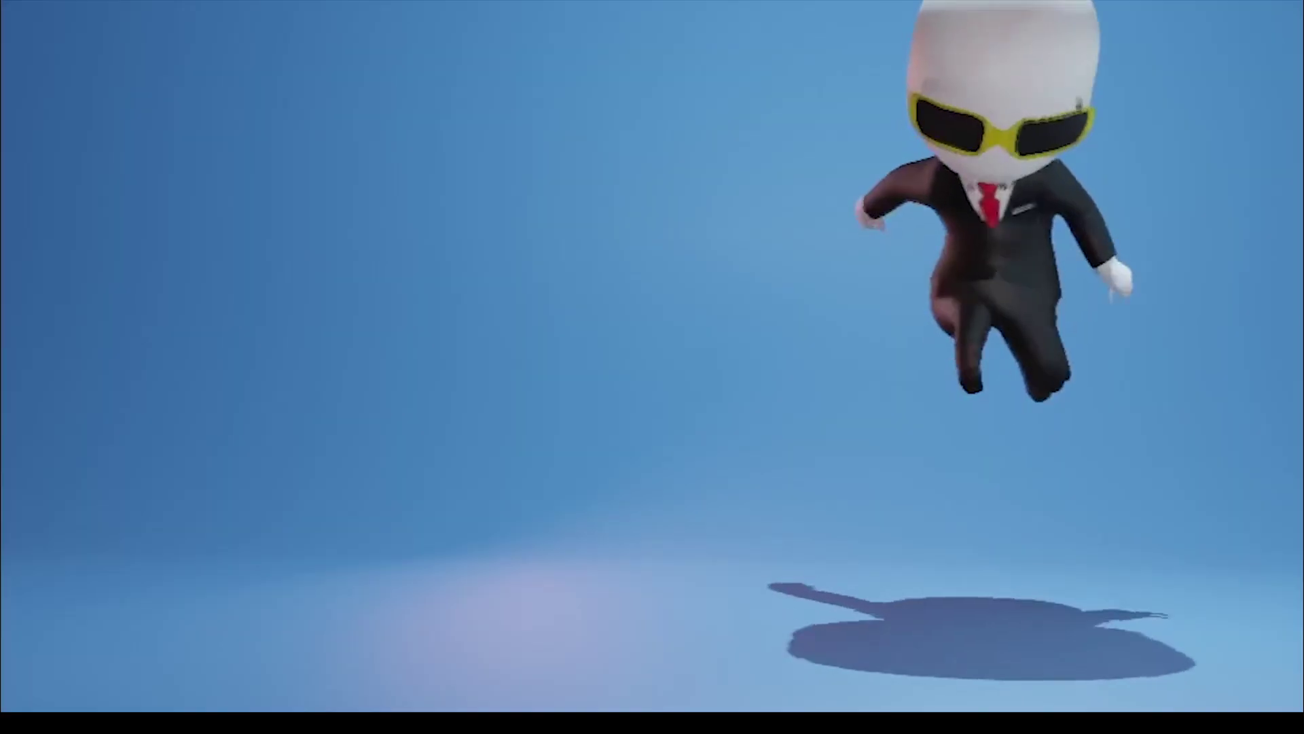